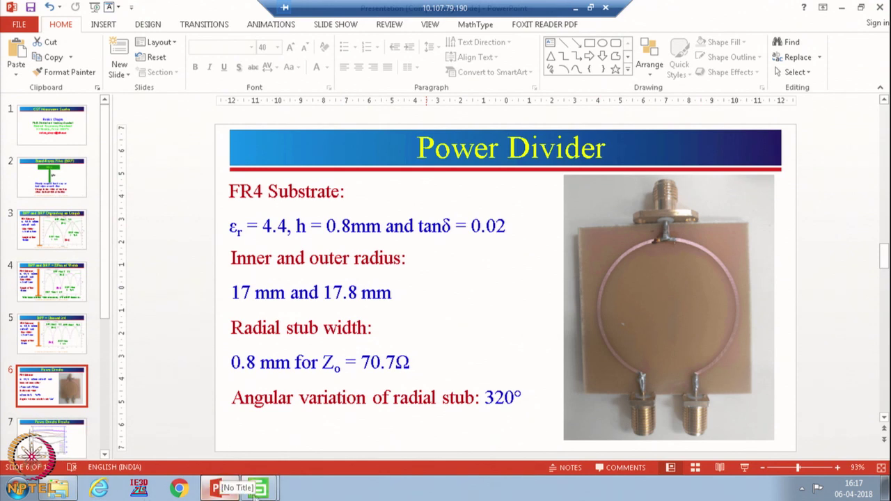
Switch to the power divider project in CST Studio Suite and run the frequency domain solver with its existing settings
{"action": "left_click", "coordinate": [258, 490]}
{"action": "left_click", "coordinate": [266, 437]}
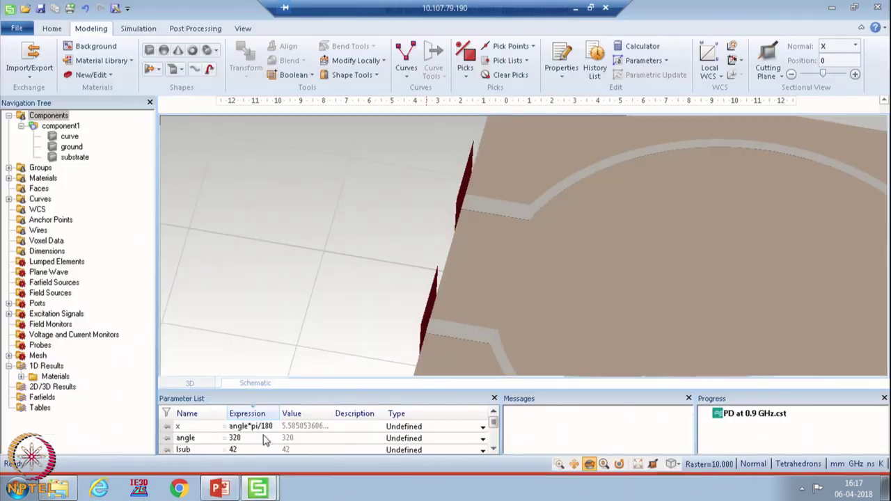
{"action": "scroll", "coordinate": [427, 309], "scroll_direction": "down", "scroll_amount": 3}
{"action": "scroll", "coordinate": [429, 306], "scroll_direction": "up", "scroll_amount": 2}
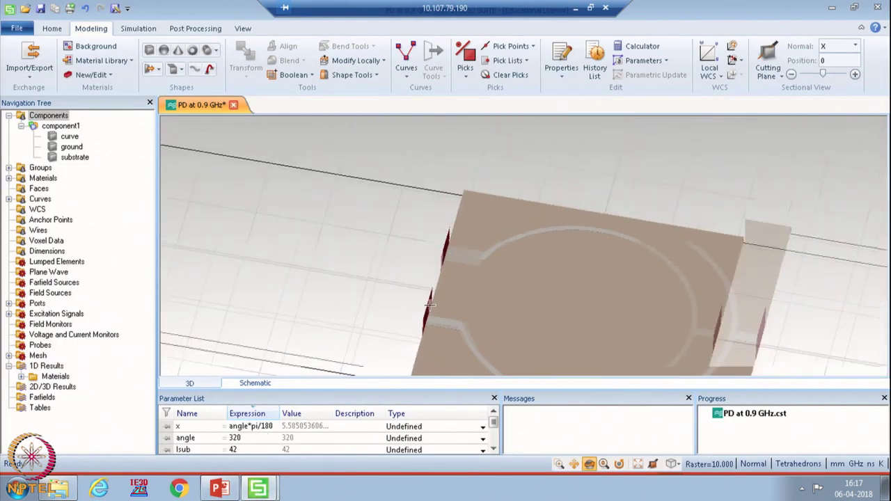
{"action": "scroll", "coordinate": [430, 306], "scroll_direction": "down", "scroll_amount": 1}
{"action": "scroll", "coordinate": [614, 344], "scroll_direction": "up", "scroll_amount": 1}
{"action": "scroll", "coordinate": [613, 344], "scroll_direction": "up", "scroll_amount": 1}
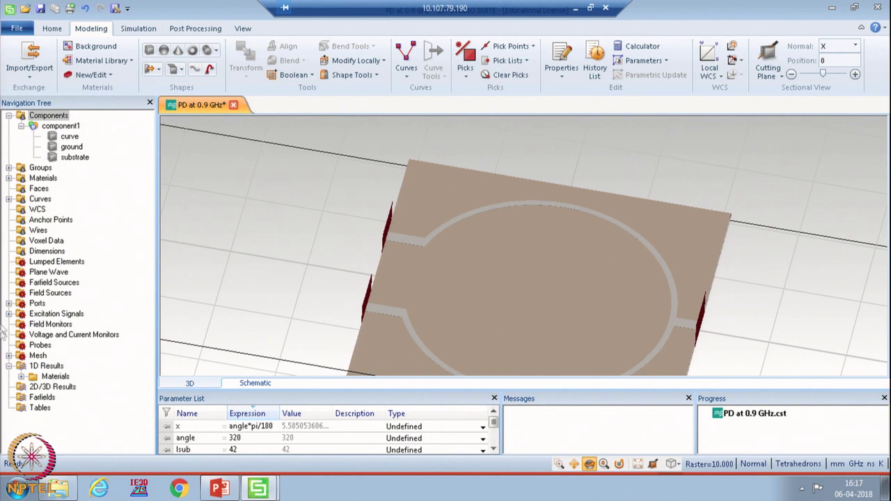
{"action": "left_click", "coordinate": [138, 28]}
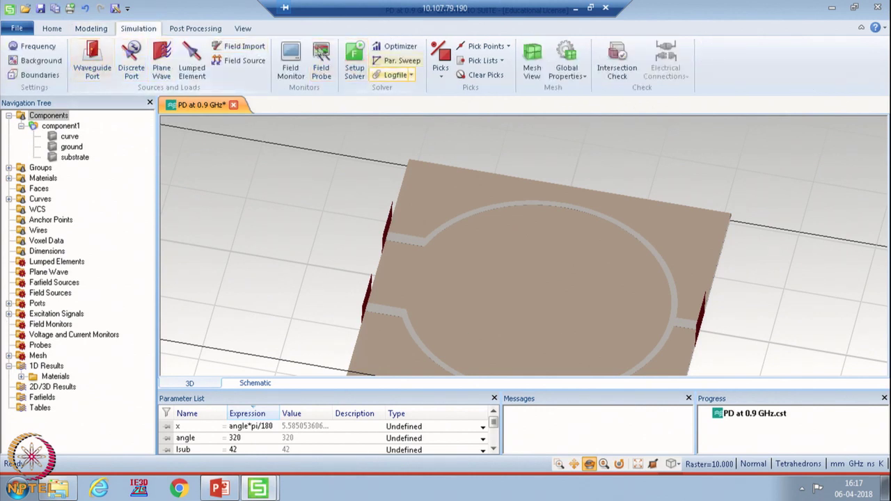
{"action": "left_click", "coordinate": [355, 61]}
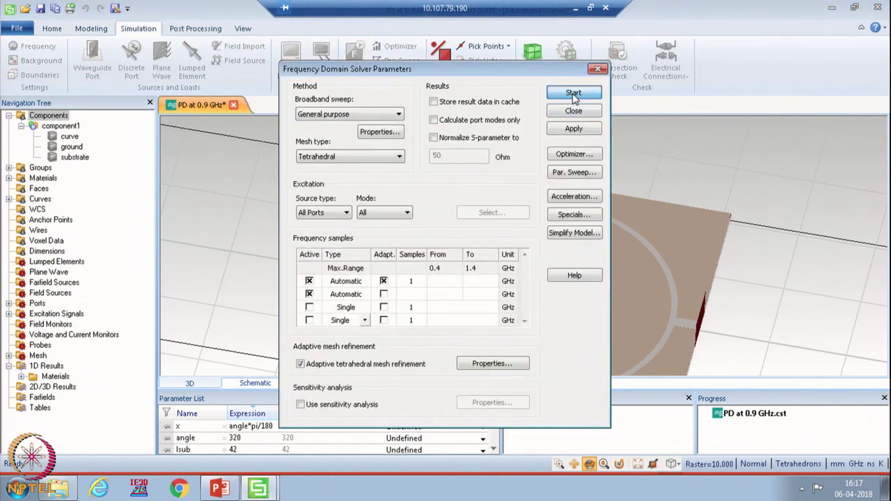
{"action": "left_click", "coordinate": [573, 92]}
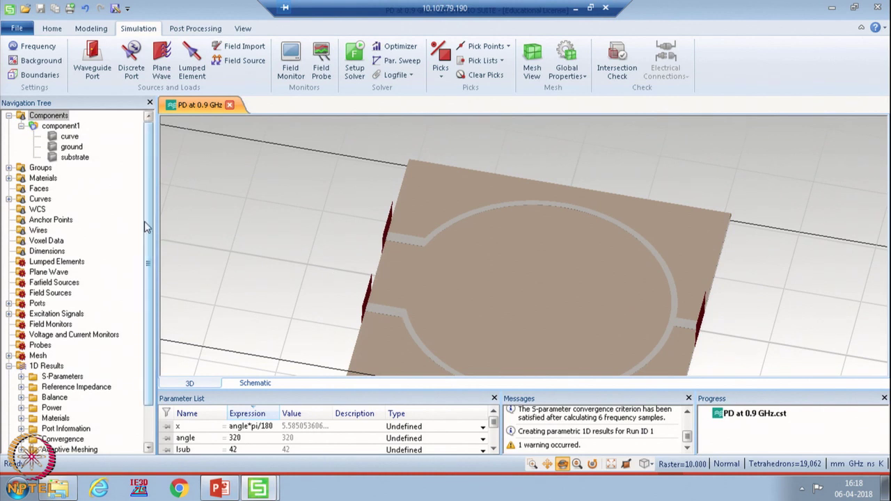
Plot all the simulated S-parameters from the 1D results together in dB
{"action": "scroll", "coordinate": [147, 312], "scroll_direction": "down", "scroll_amount": 2}
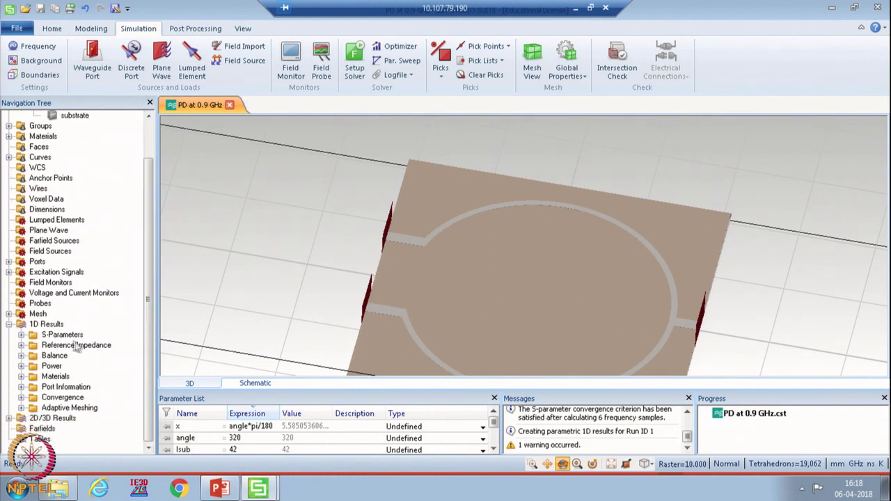
{"action": "left_click", "coordinate": [21, 335]}
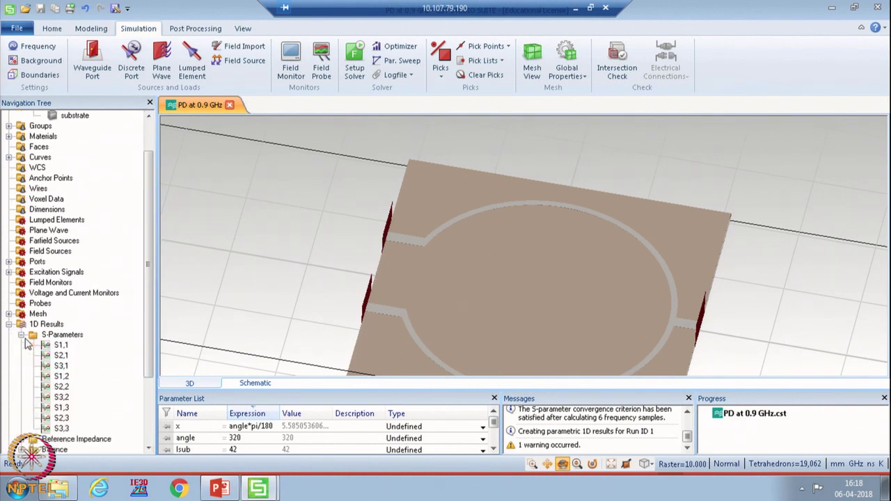
{"action": "left_click", "coordinate": [74, 335]}
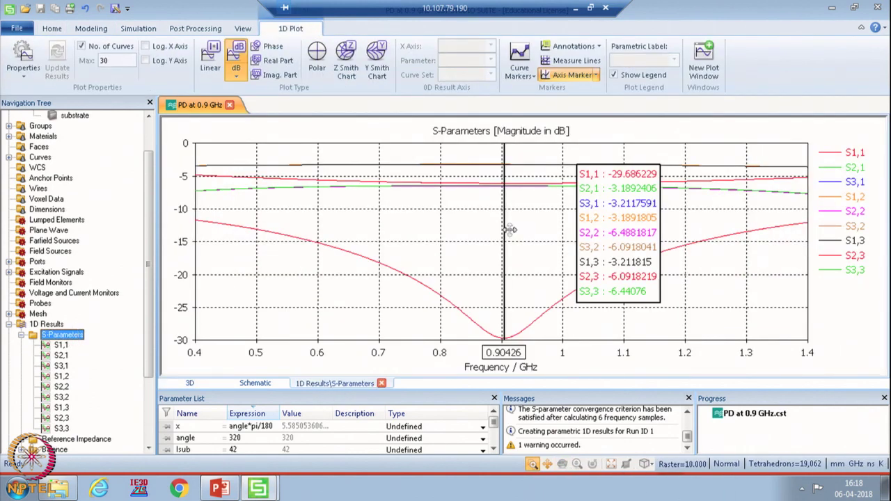
Highlight the S2,1, S3,1 and S3,2 curves one after another in the S-parameter plot
{"action": "left_click", "coordinate": [857, 167]}
{"action": "left_click", "coordinate": [857, 167]}
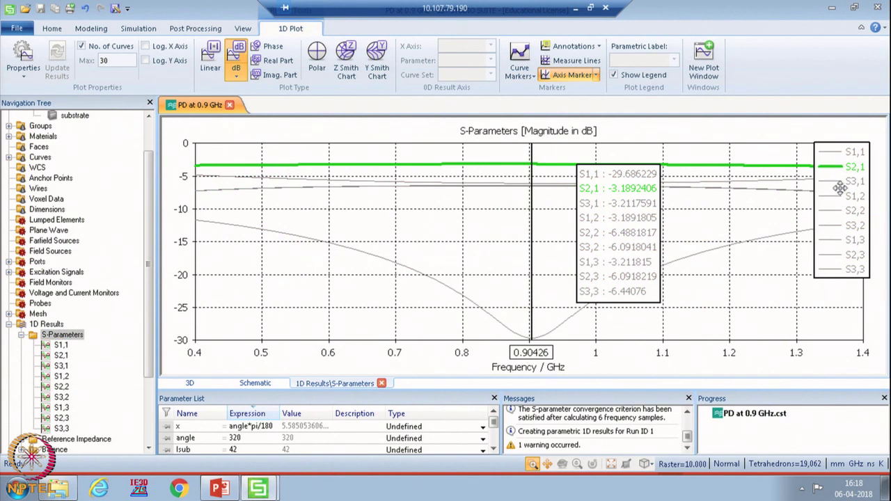
{"action": "left_click", "coordinate": [846, 182]}
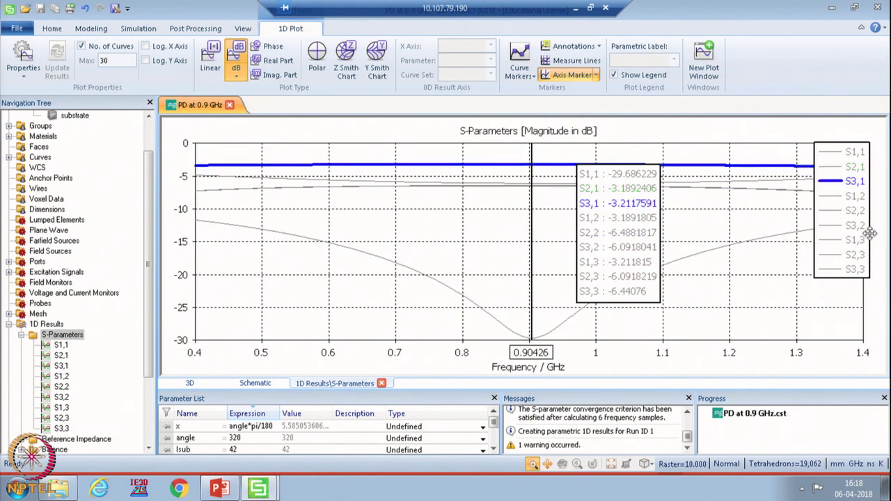
{"action": "left_click", "coordinate": [849, 227]}
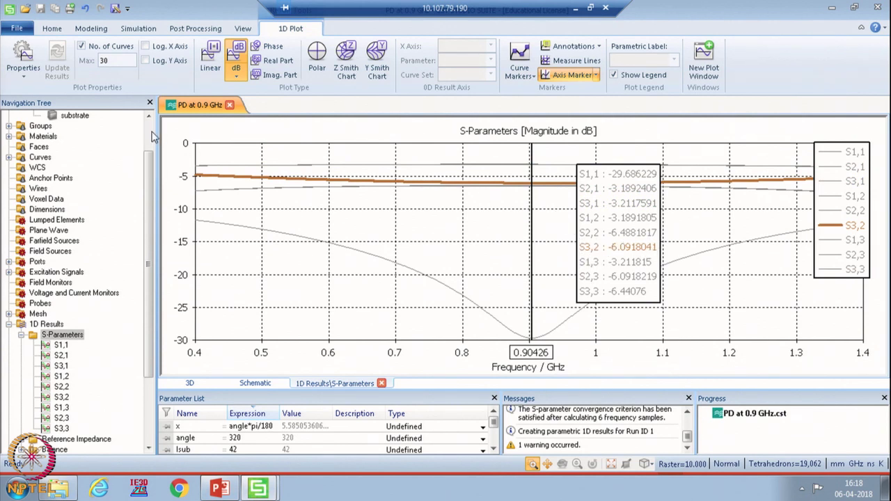
Return to the 3D model, pick the top face of the ring trace, and align the local WCS with it
{"action": "scroll", "coordinate": [153, 137], "scroll_direction": "up", "scroll_amount": 2}
{"action": "left_click", "coordinate": [61, 125]}
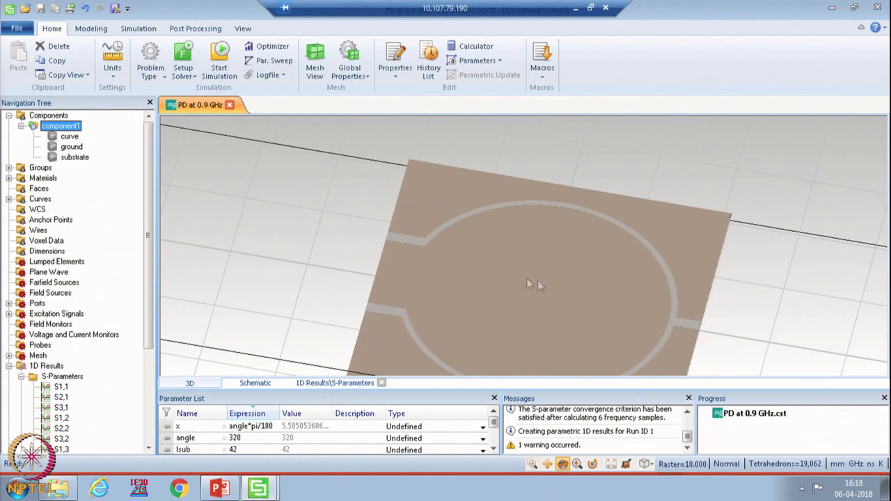
{"action": "scroll", "coordinate": [589, 287], "scroll_direction": "down", "scroll_amount": 3}
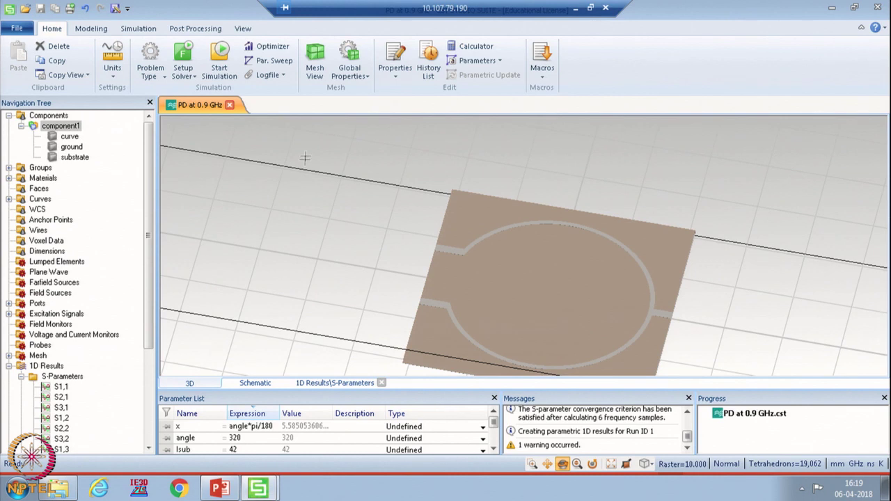
{"action": "left_click", "coordinate": [91, 28]}
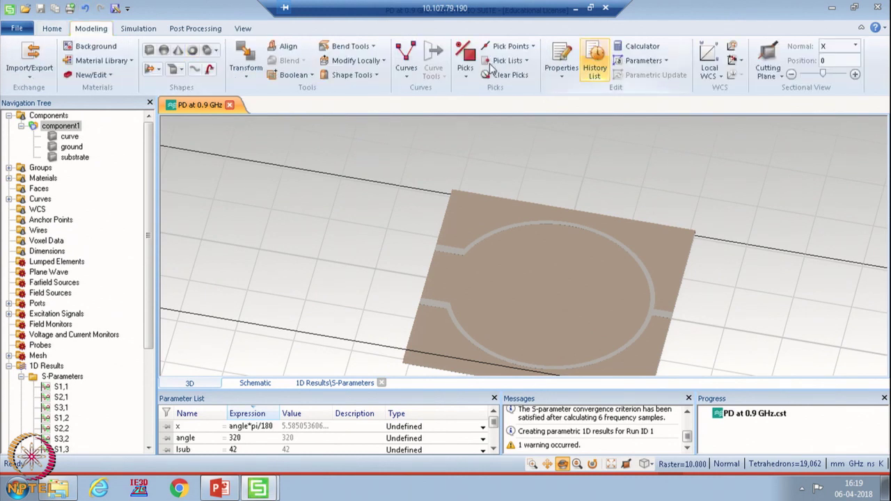
{"action": "left_click", "coordinate": [466, 59]}
{"action": "scroll", "coordinate": [519, 224], "scroll_direction": "up", "scroll_amount": 5}
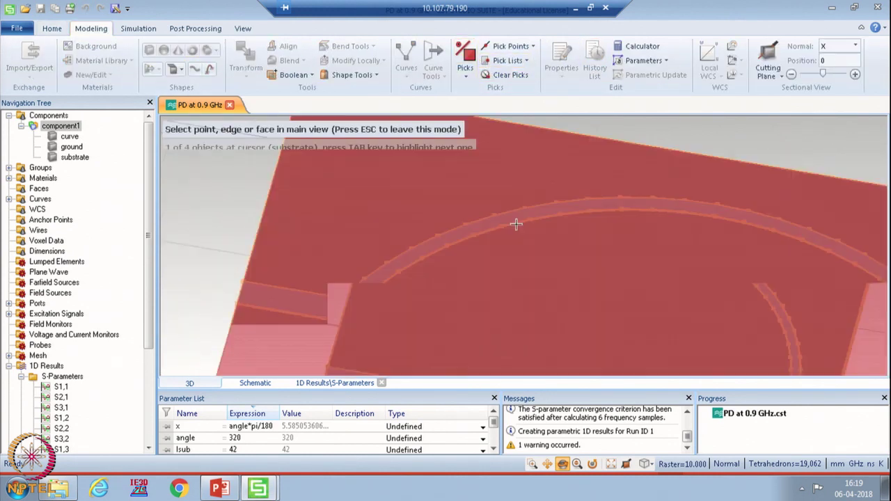
{"action": "left_click", "coordinate": [612, 204]}
{"action": "left_click", "coordinate": [612, 204]}
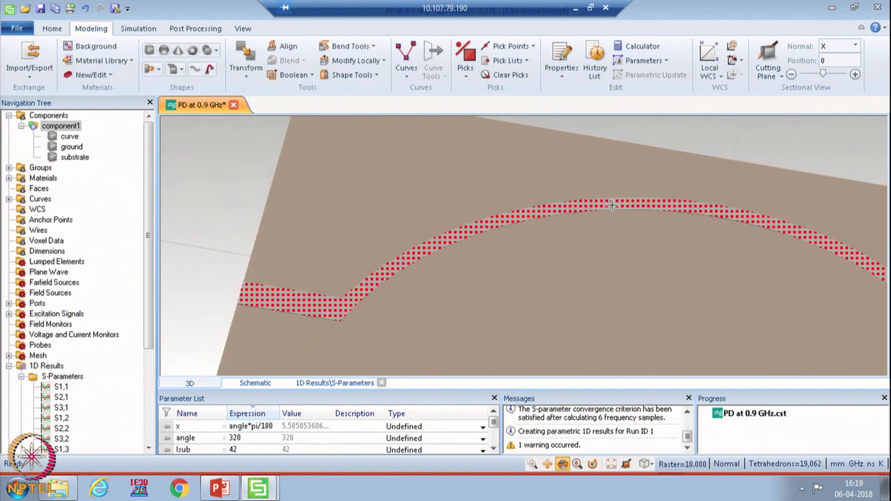
{"action": "left_click", "coordinate": [710, 70]}
{"action": "left_click", "coordinate": [728, 90]}
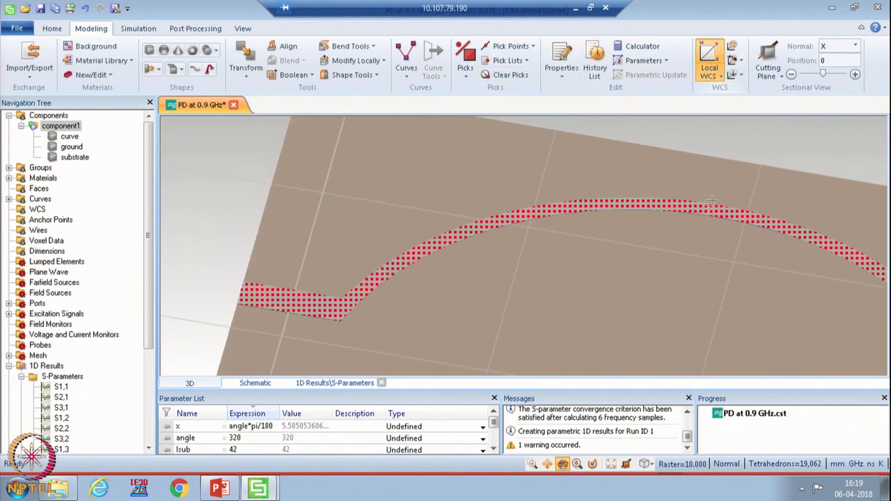
{"action": "scroll", "coordinate": [727, 174], "scroll_direction": "down", "scroll_amount": 3}
{"action": "scroll", "coordinate": [730, 166], "scroll_direction": "down", "scroll_amount": 3}
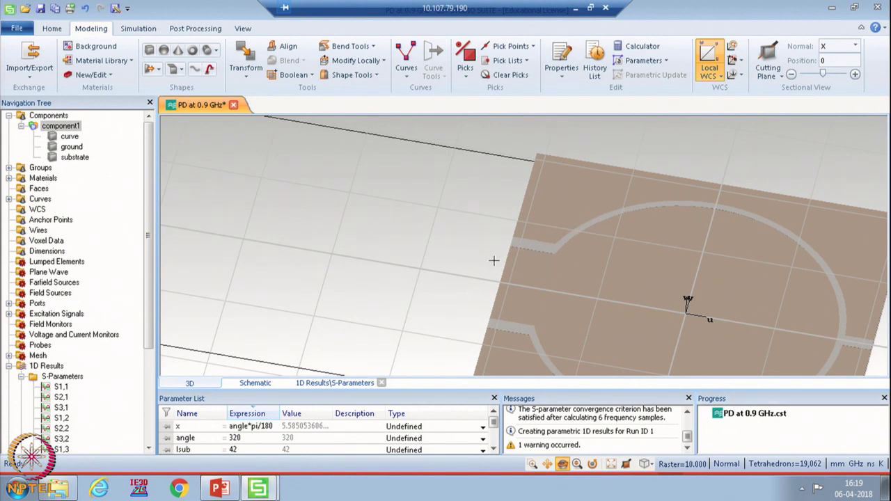
Export the layout at the local WCS plane as a single-layer Gerber file named top in the LEcture folder
{"action": "left_click", "coordinate": [30, 77]}
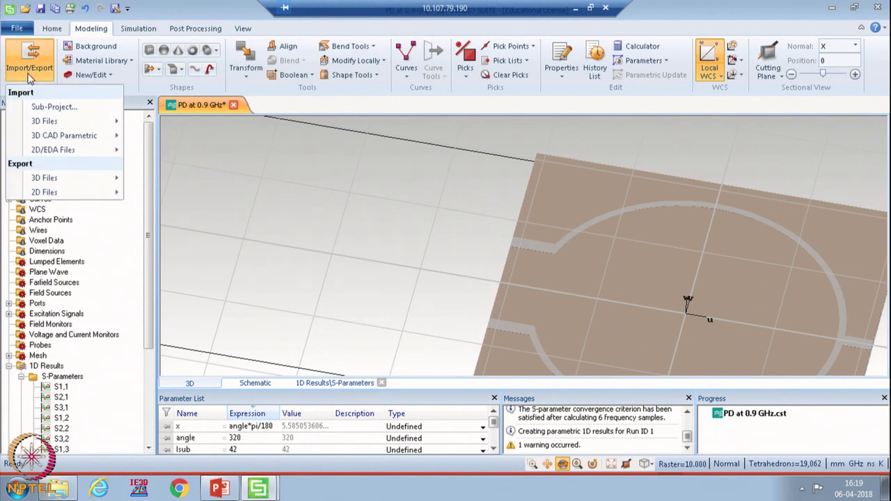
{"action": "mouse_move", "coordinate": [47, 195]}
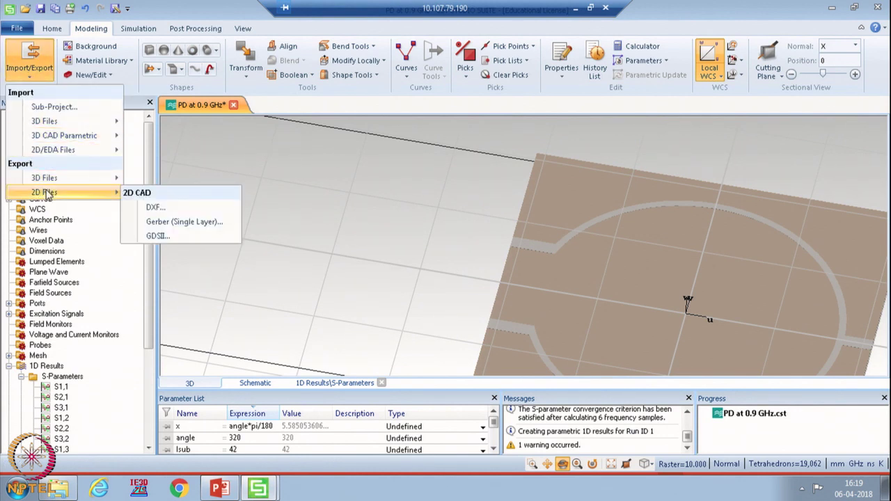
{"action": "left_click", "coordinate": [190, 221]}
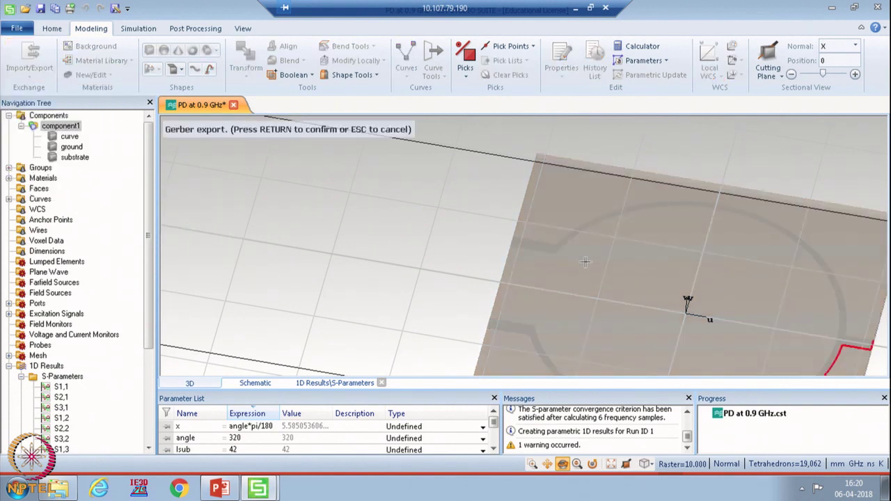
{"action": "key", "text": "Return"}
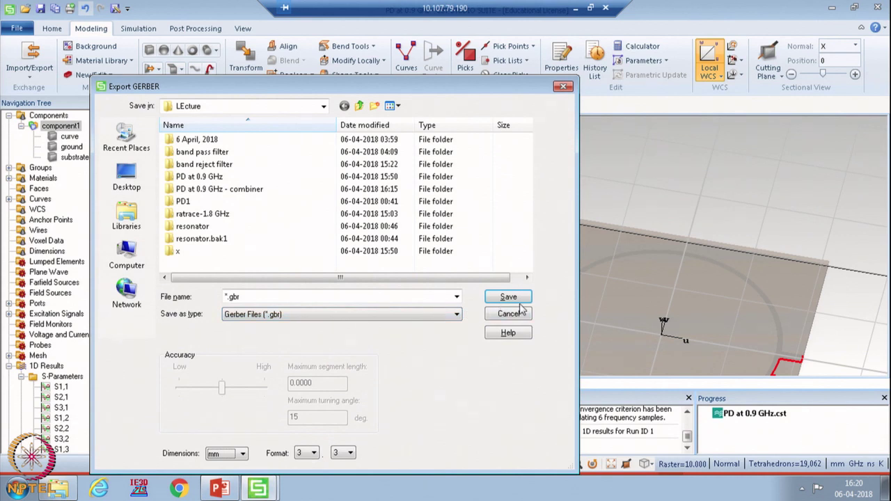
{"action": "key", "text": "ctrl+a"}
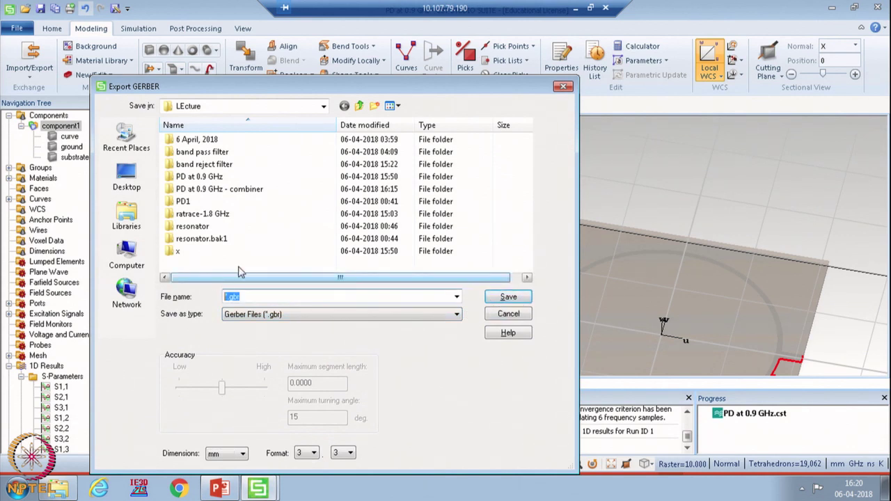
{"action": "type", "text": "top"}
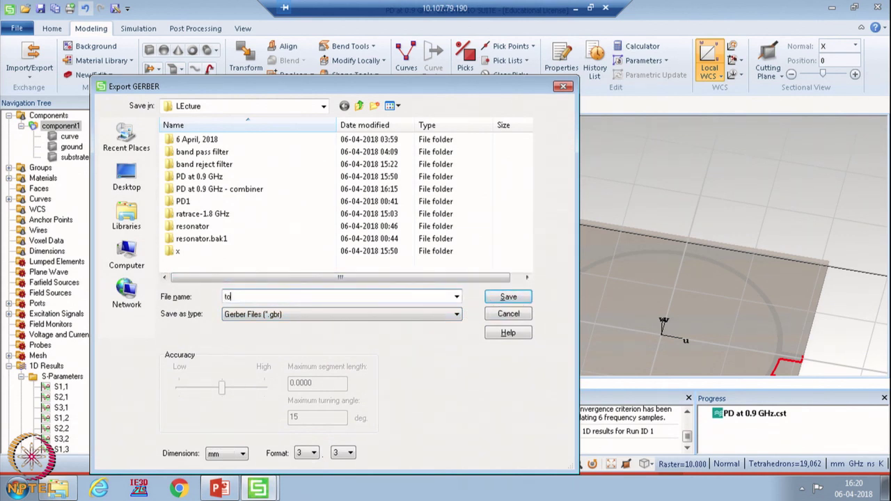
{"action": "left_click", "coordinate": [508, 297]}
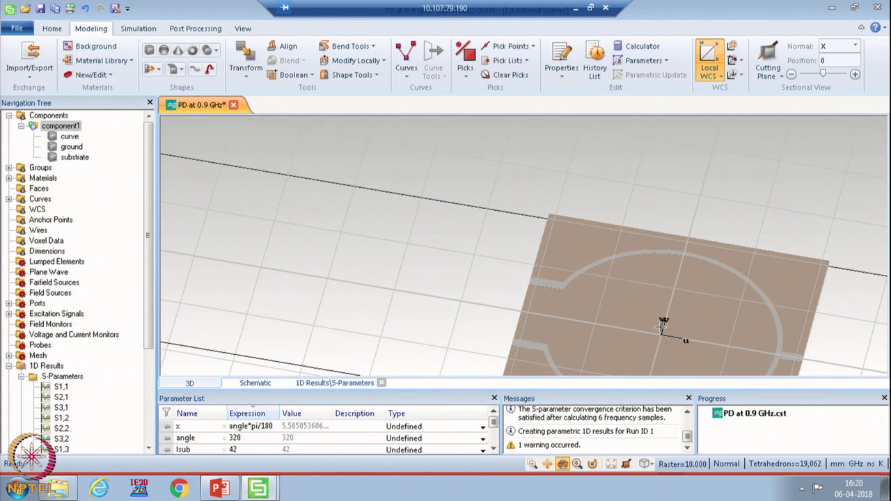
Pick the midpoint of the lower output feed line's inner edge and align the local WCS with that point
{"action": "scroll", "coordinate": [567, 343], "scroll_direction": "down", "scroll_amount": 1}
{"action": "scroll", "coordinate": [567, 341], "scroll_direction": "down", "scroll_amount": 1}
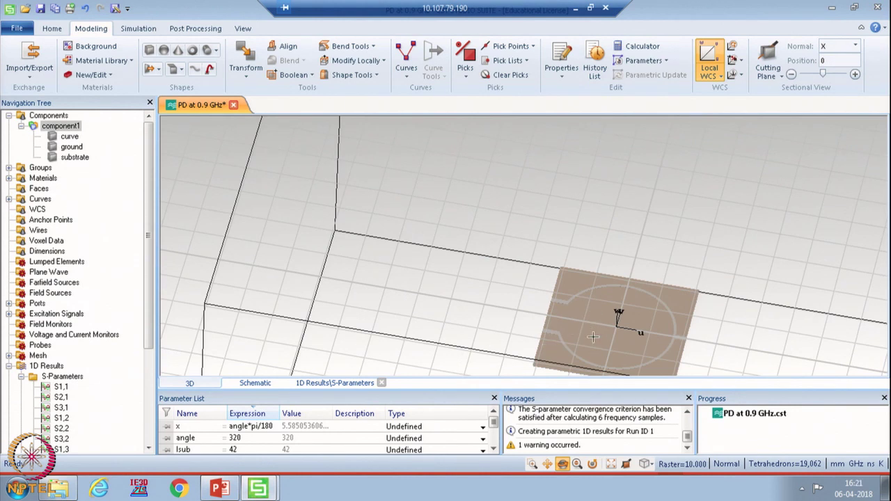
{"action": "scroll", "coordinate": [558, 353], "scroll_direction": "up", "scroll_amount": 1}
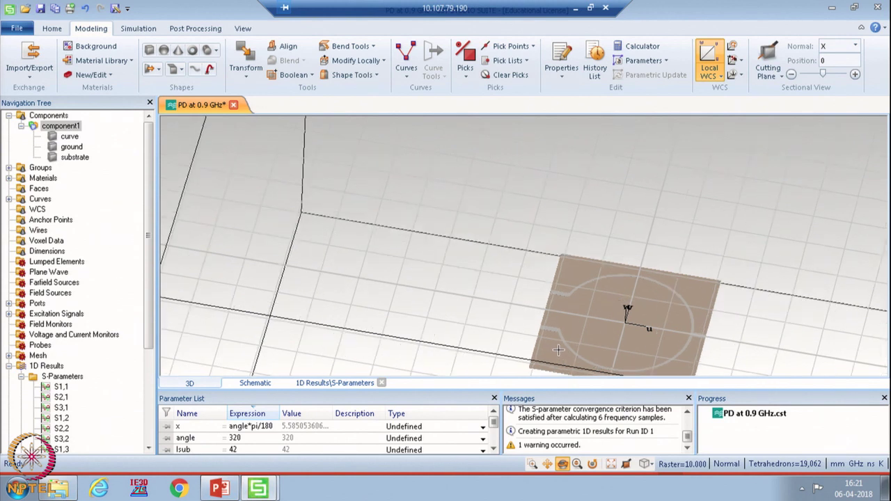
{"action": "scroll", "coordinate": [559, 350], "scroll_direction": "up", "scroll_amount": 1}
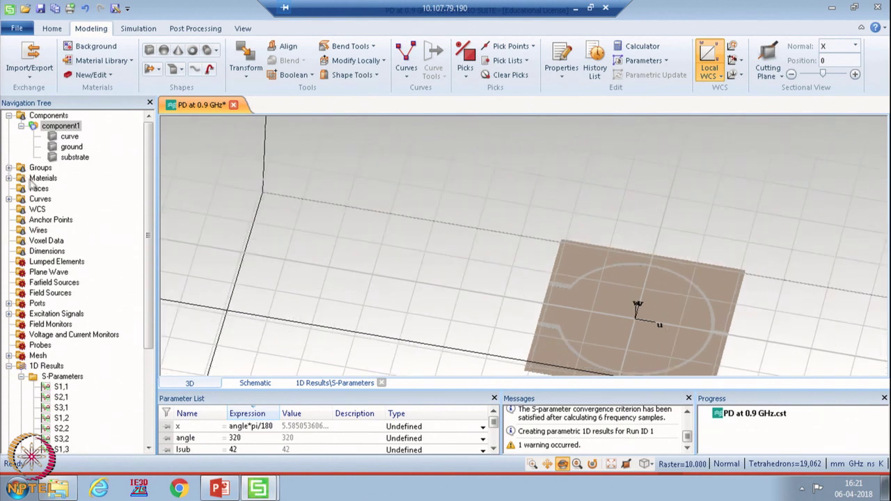
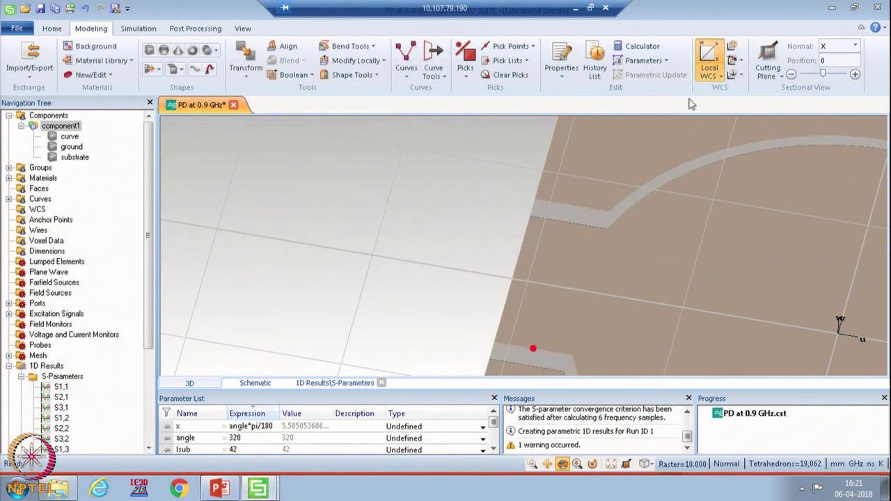
{"action": "left_click", "coordinate": [742, 61]}
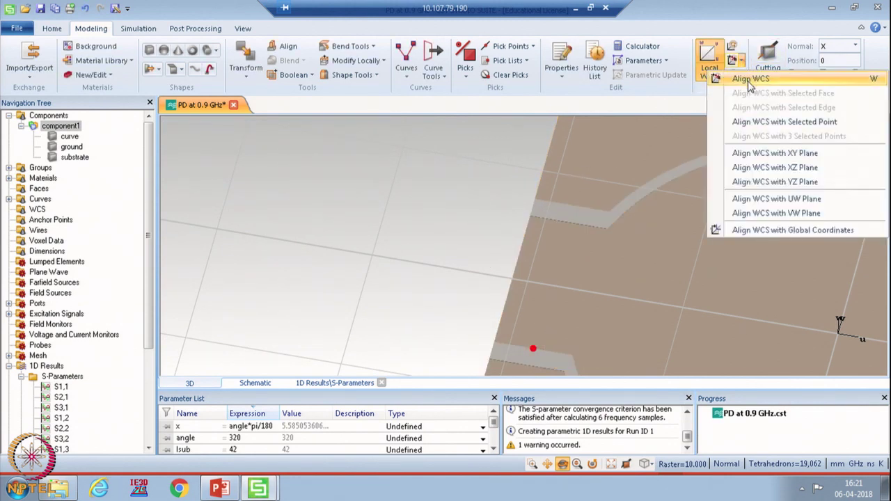
{"action": "left_click", "coordinate": [749, 80]}
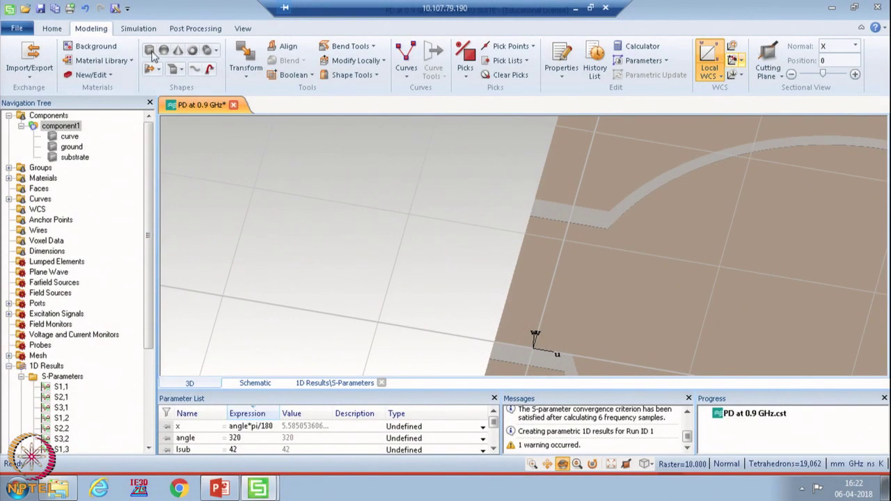
Start a PEC brick named pad in component1 and set its U range from -w50/2 to w50/2
{"action": "left_click", "coordinate": [149, 51]}
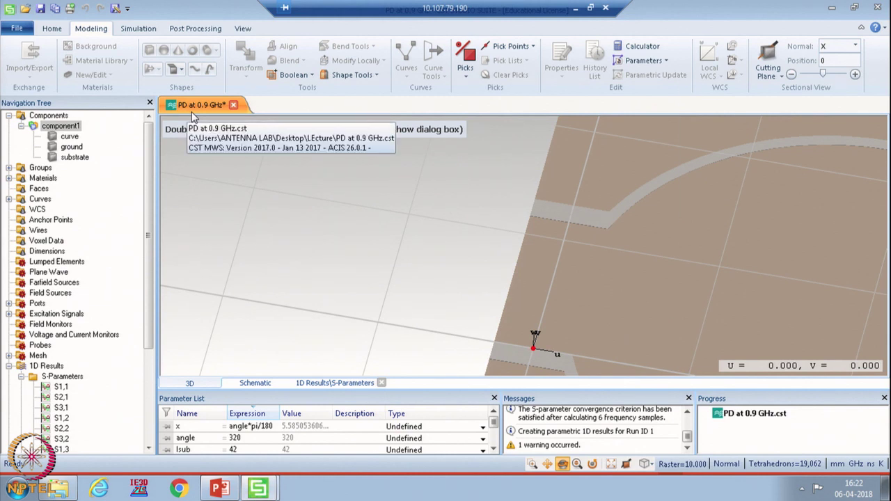
{"action": "key", "text": "Escape"}
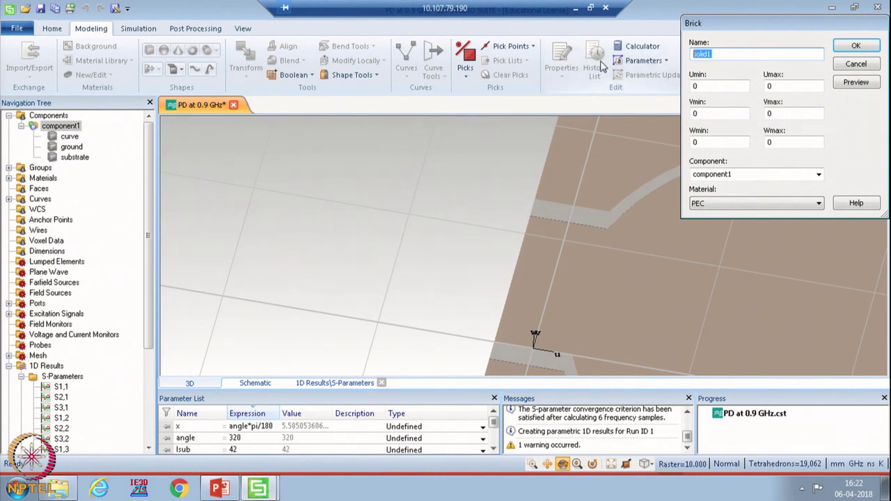
{"action": "type", "text": "pad"}
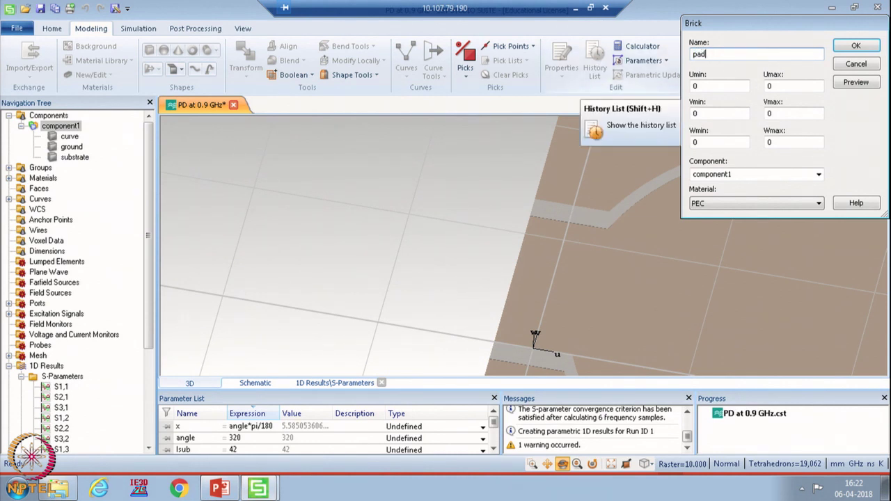
{"action": "left_click", "coordinate": [727, 85]}
{"action": "double_click", "coordinate": [723, 85]}
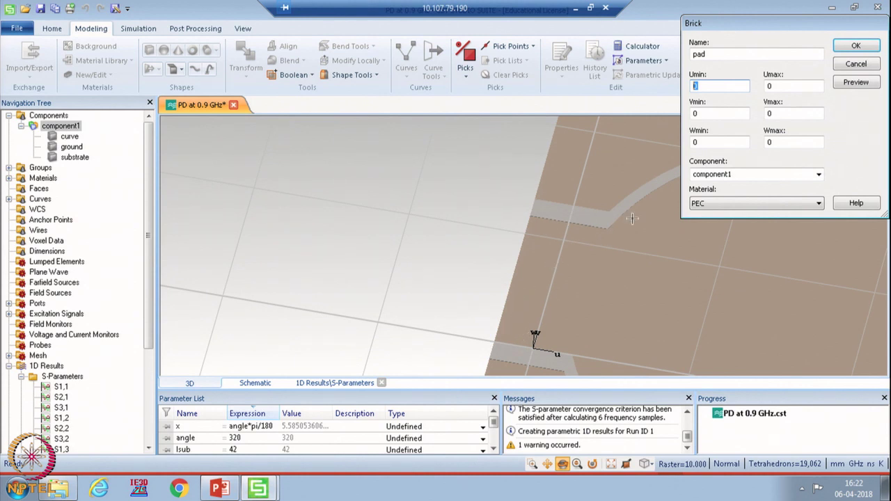
{"action": "type", "text": "-w50/2"}
{"action": "left_click_drag", "start_coordinate": [715, 86], "coordinate": [699, 86]}
{"action": "key", "text": "ctrl+c"}
{"action": "double_click", "coordinate": [773, 86]}
{"action": "key", "text": "ctrl+v"}
Set the pad brick's V range from 0 to 2*rin*sin(y) and preview it between the two feed lines
{"action": "left_click", "coordinate": [724, 113]}
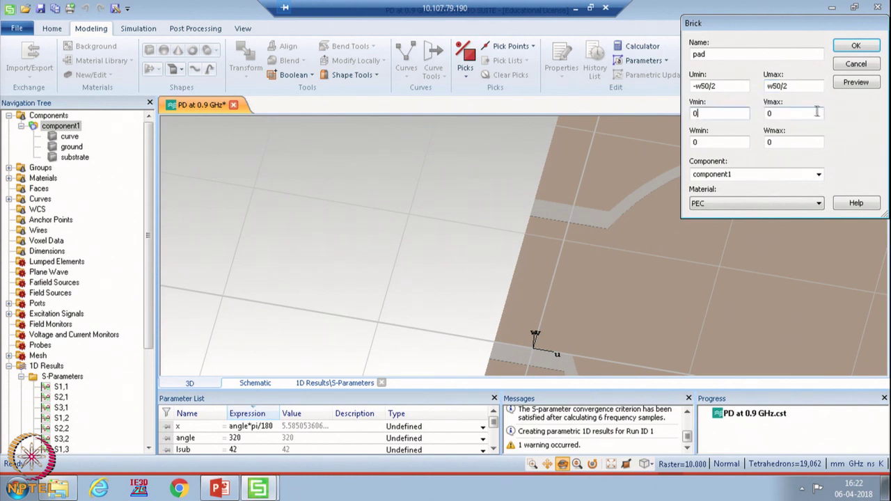
{"action": "key", "text": "Tab"}
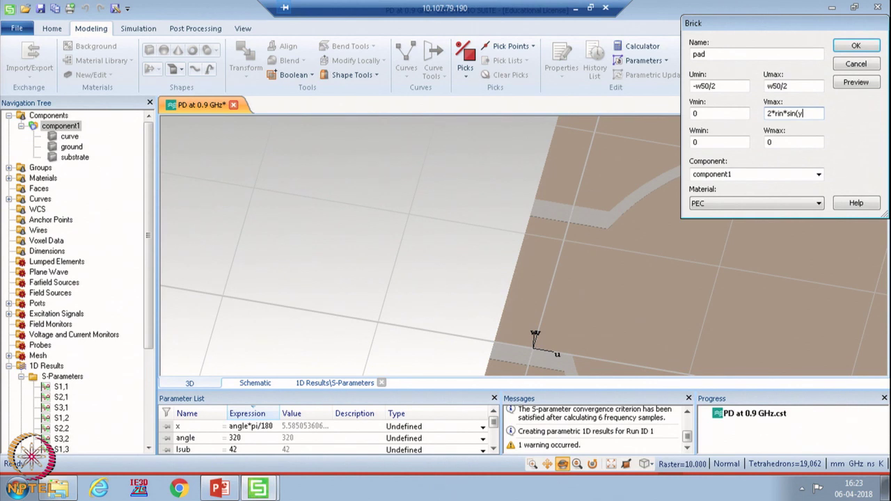
{"action": "left_click", "coordinate": [856, 82]}
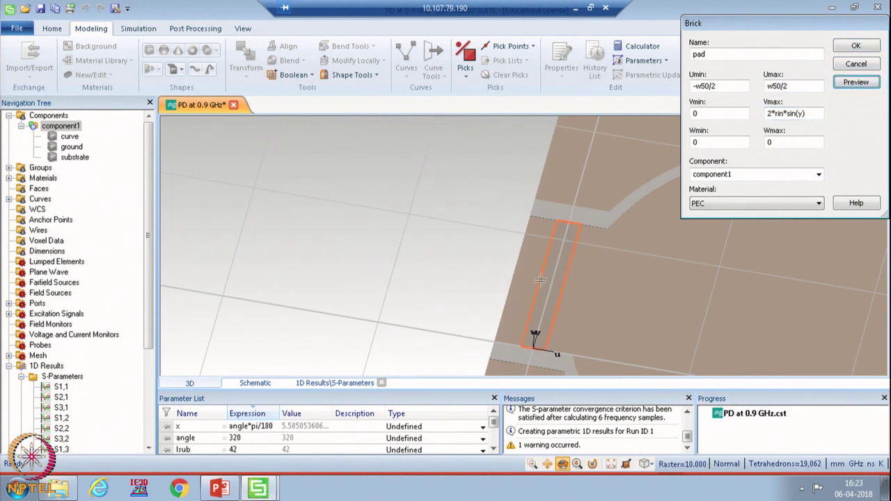
Set the pad's Wmin to -t and create the brick, deleting current and parametric results while keeping the result cache
{"action": "left_click", "coordinate": [726, 143]}
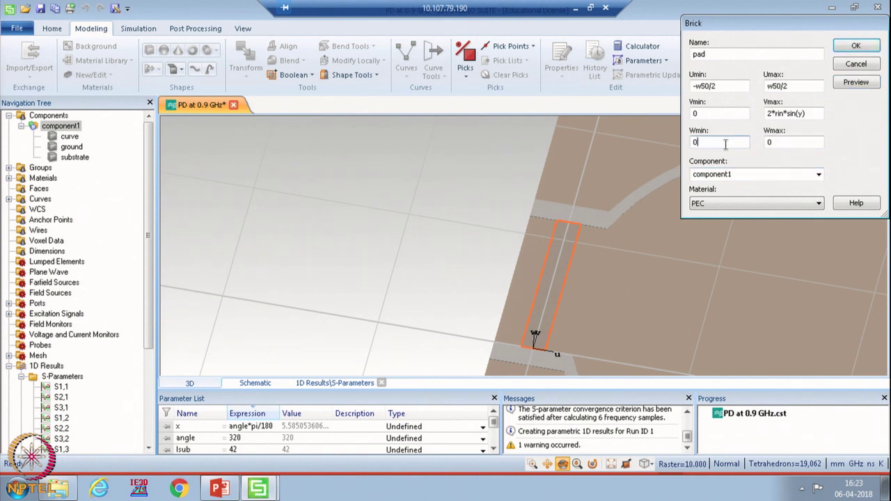
{"action": "key", "text": "BackSpace"}
{"action": "type", "text": "-t"}
{"action": "left_click", "coordinate": [856, 82]}
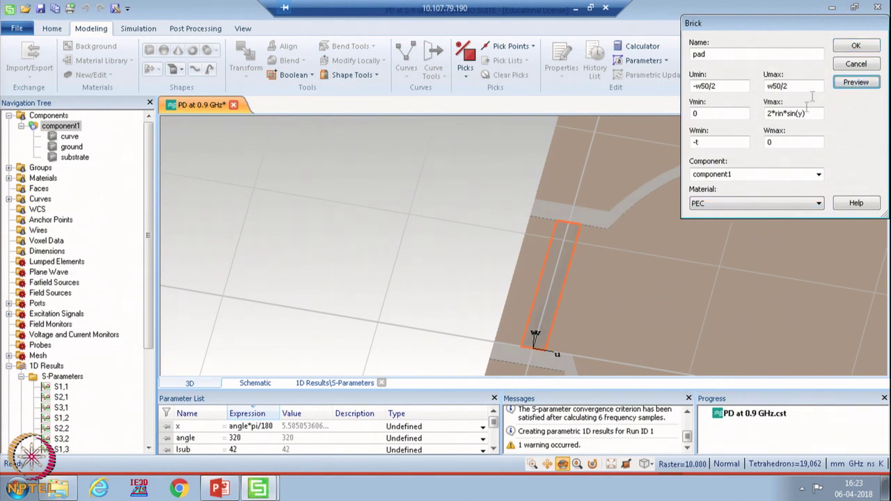
{"action": "left_click", "coordinate": [870, 47]}
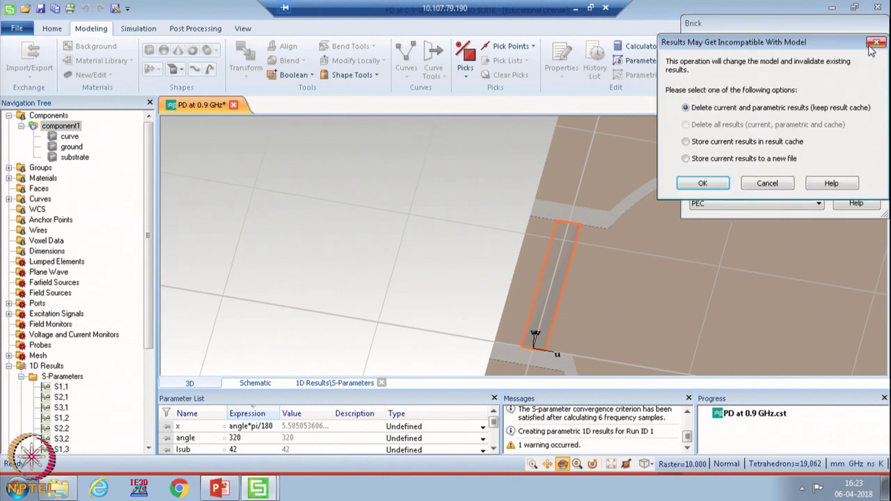
{"action": "left_click", "coordinate": [700, 183]}
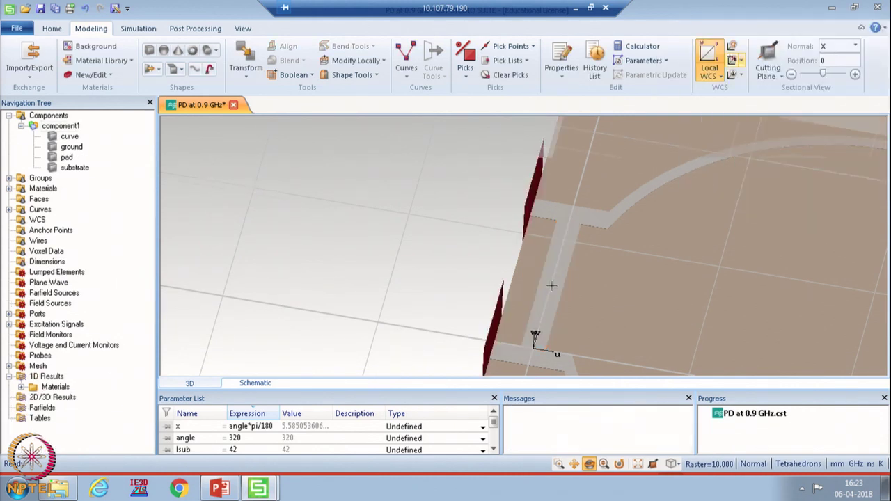
Pick the pad's top face and align the local WCS with it
{"action": "scroll", "coordinate": [551, 286], "scroll_direction": "up", "scroll_amount": 3}
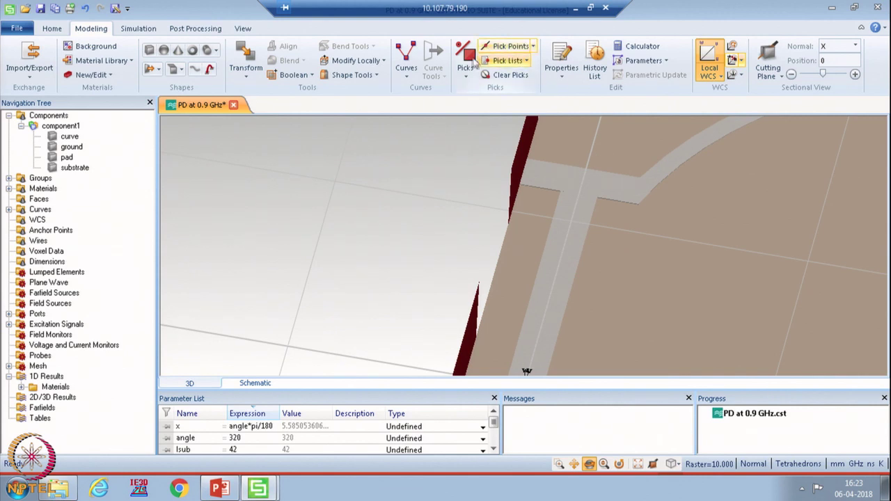
{"action": "left_click", "coordinate": [498, 46]}
{"action": "left_click", "coordinate": [555, 293]}
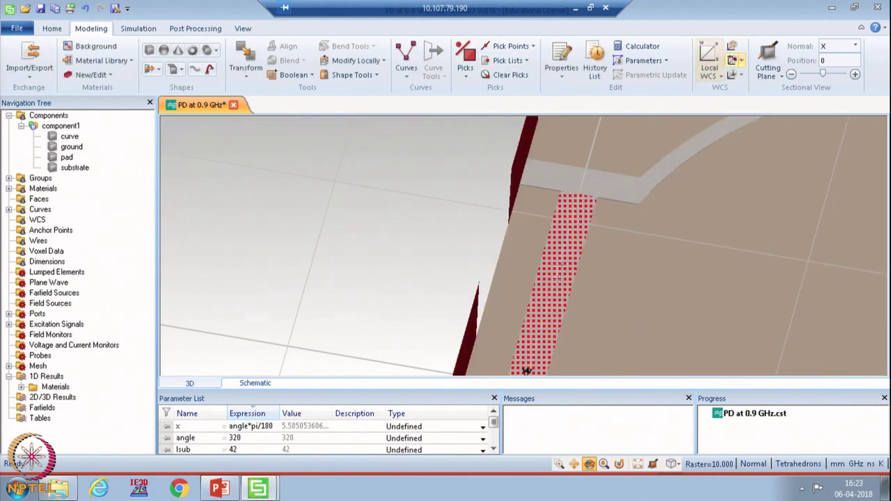
{"action": "left_click", "coordinate": [737, 61]}
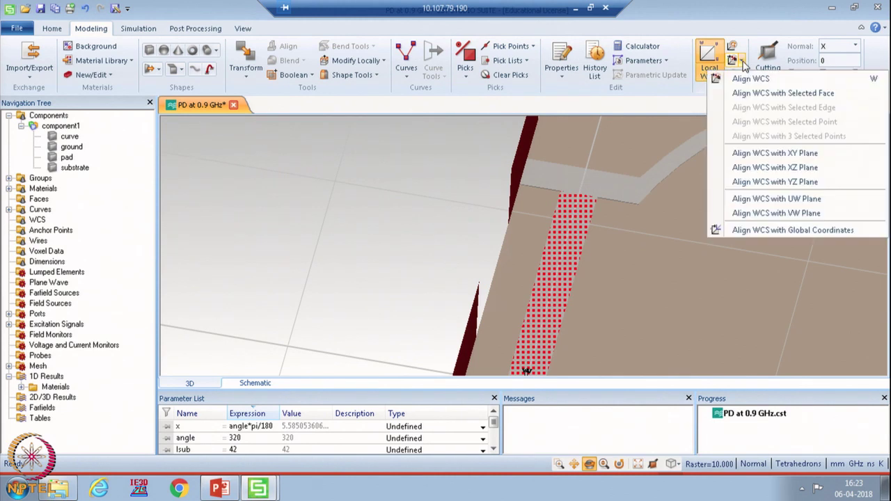
{"action": "left_click", "coordinate": [747, 81]}
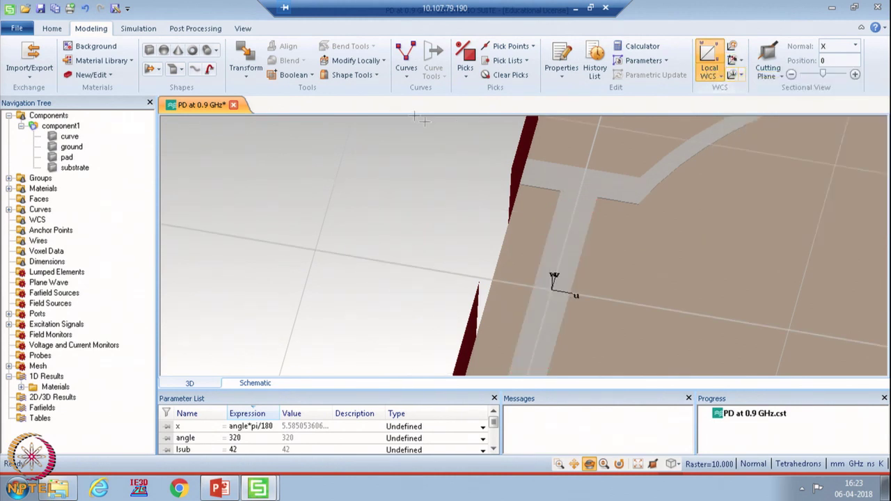
Start a second brick named cut at the pad's centre and set its U range from -w50/2 to w50/2
{"action": "left_click", "coordinate": [149, 51]}
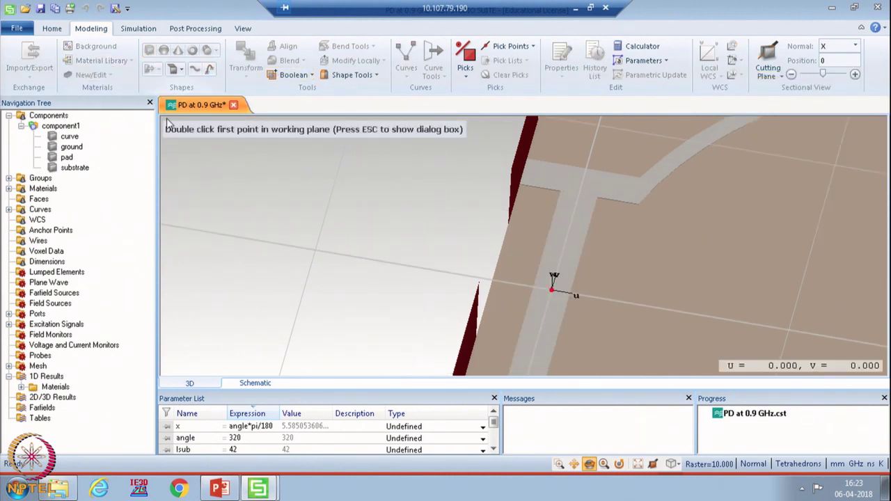
{"action": "key", "text": "Escape"}
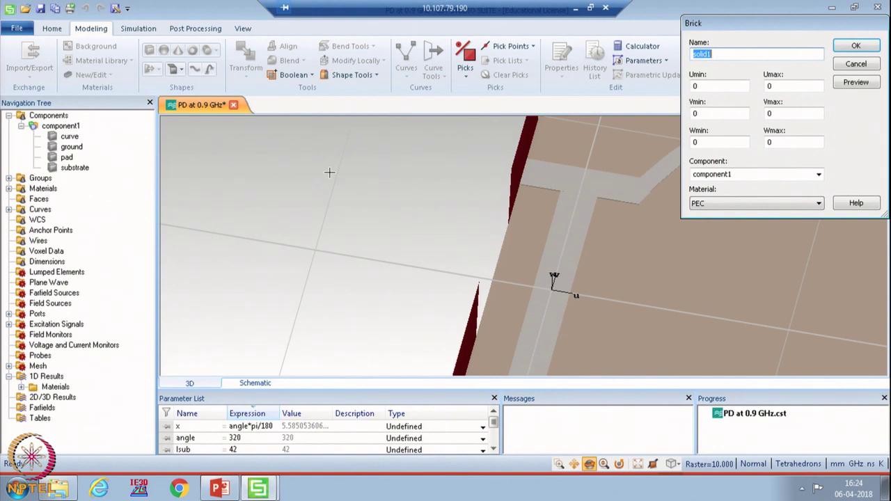
{"action": "type", "text": "v"}
{"action": "left_click", "coordinate": [730, 87]}
{"action": "key", "text": "shift+Home"}
{"action": "type", "text": "w"}
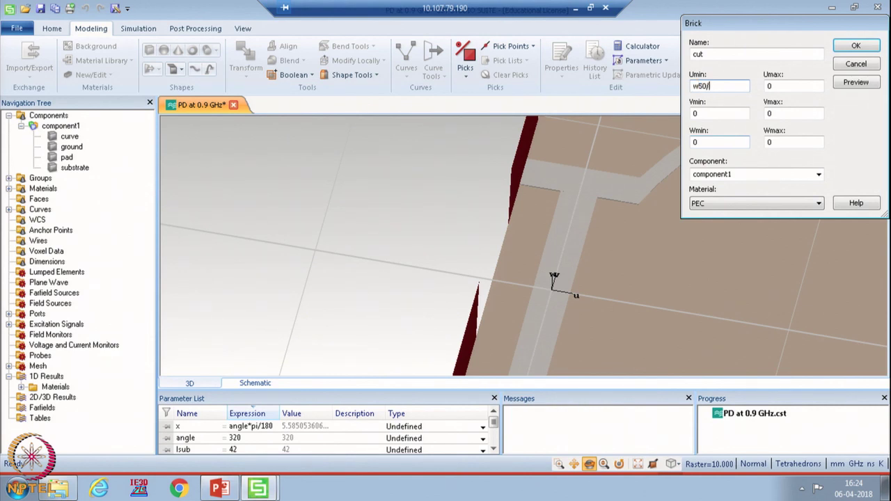
{"action": "left_click", "coordinate": [695, 86]}
{"action": "type", "text": "-"}
{"action": "left_click_drag", "start_coordinate": [737, 86], "coordinate": [698, 85]}
{"action": "key", "text": "ctrl+c"}
{"action": "left_click", "coordinate": [767, 88]}
{"action": "key", "text": "ctrl+v"}
Set the cut brick's V range from -lsmd/2 to lsmd/2
{"action": "double_click", "coordinate": [726, 114]}
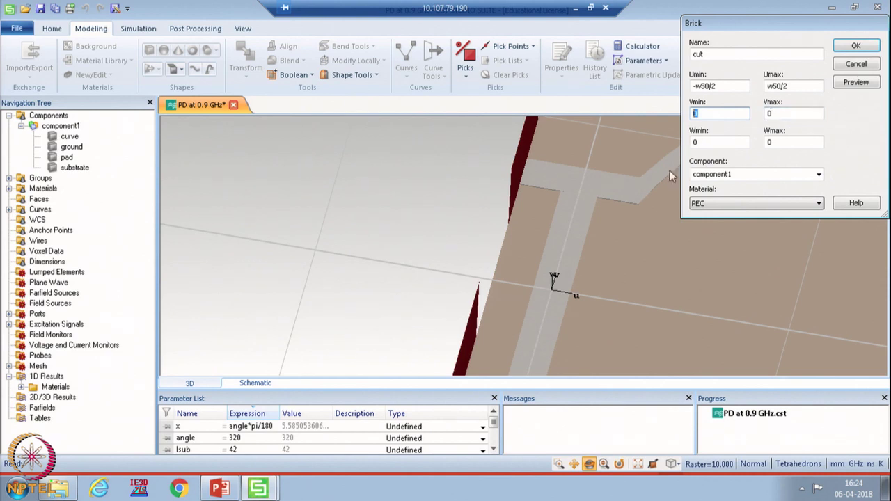
{"action": "type", "text": "-lsmd/2"}
{"action": "left_click_drag", "start_coordinate": [720, 113], "coordinate": [700, 112]}
{"action": "key", "text": "BackSpace"}
{"action": "key", "text": "ctrl+z"}
{"action": "key", "text": "Tab"}
{"action": "type", "text": "lsmd/2"}
{"action": "key", "text": "Tab"}
Set the cut's Wmin to -t, define the missing parameter lsmd as 1.2, and create the brick
{"action": "key", "text": "shift+Tab"}
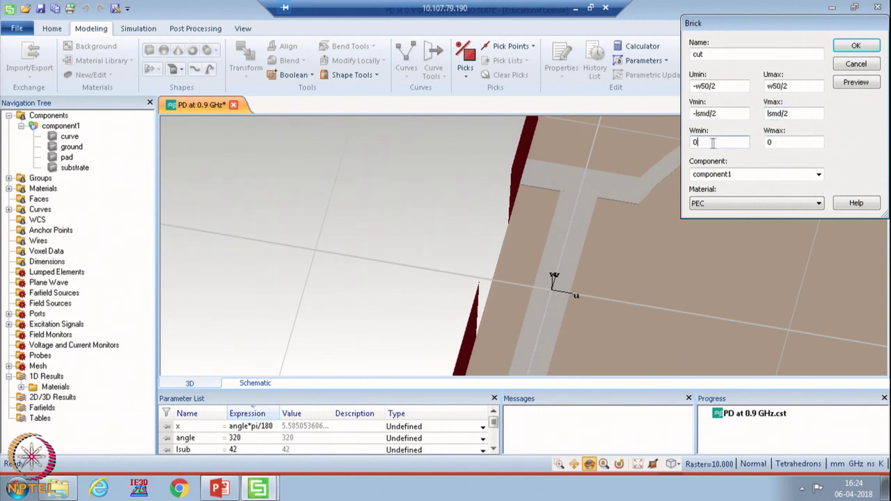
{"action": "left_click", "coordinate": [856, 84]}
{"action": "type", "text": "1.2"}
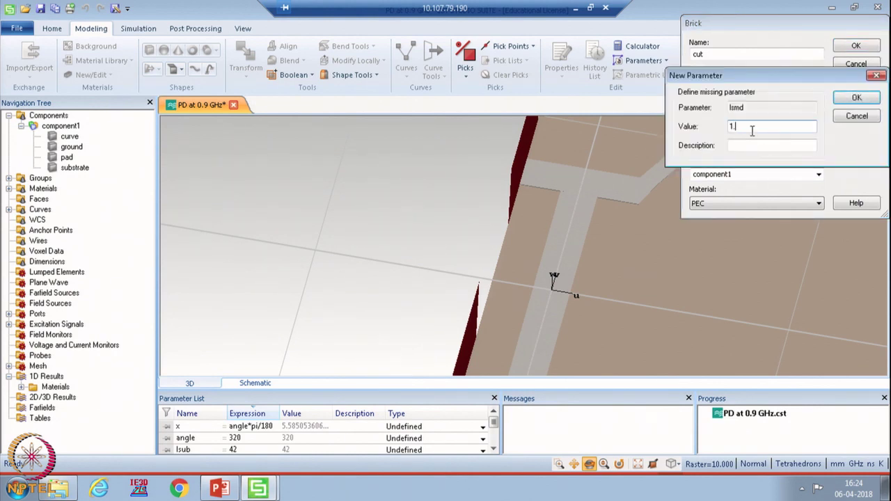
{"action": "left_click", "coordinate": [857, 98]}
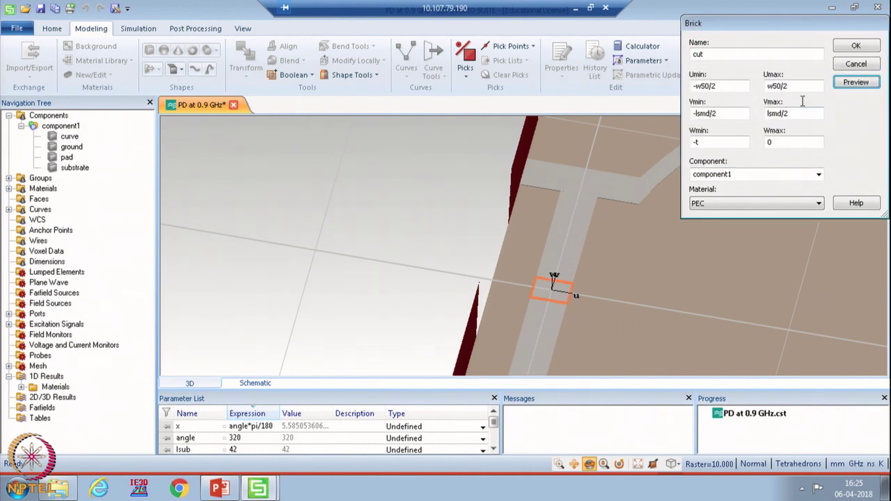
{"action": "left_click", "coordinate": [857, 47]}
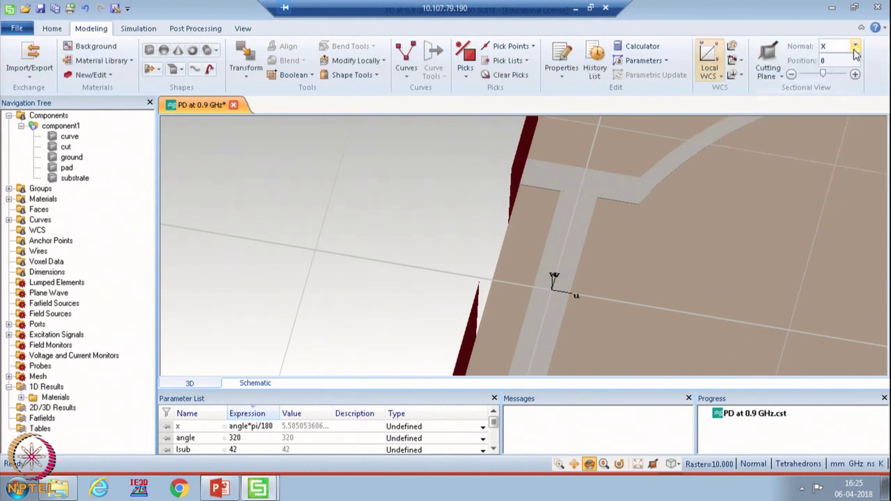
Subtract the cut brick from the pad with a Boolean operation to open a gap at its middle
{"action": "left_click", "coordinate": [66, 168]}
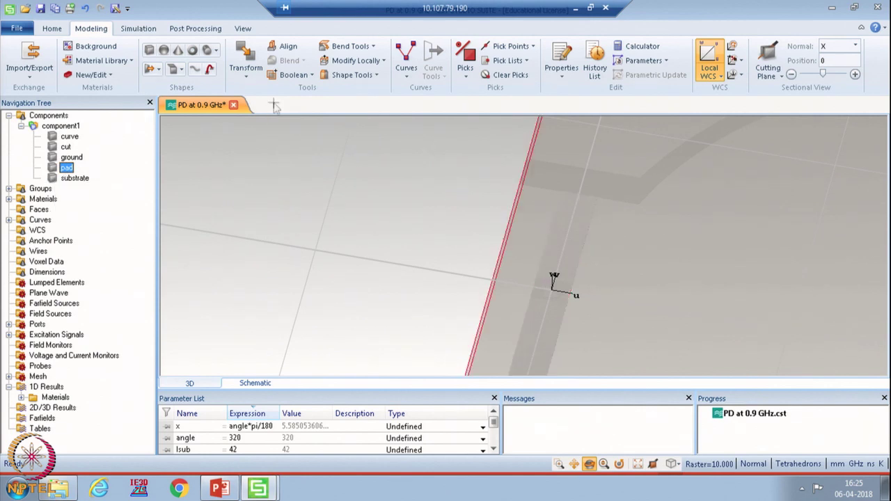
{"action": "left_click", "coordinate": [311, 77]}
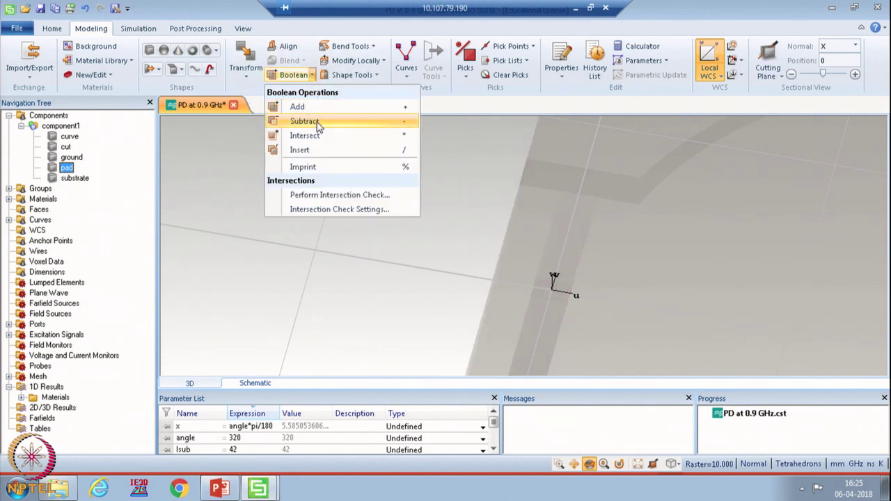
{"action": "left_click", "coordinate": [314, 122]}
{"action": "left_click", "coordinate": [68, 148]}
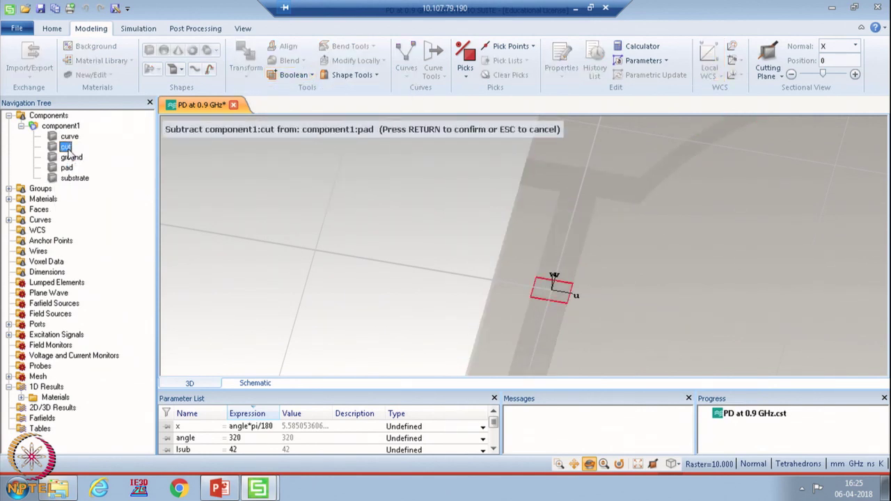
{"action": "key", "text": "Return"}
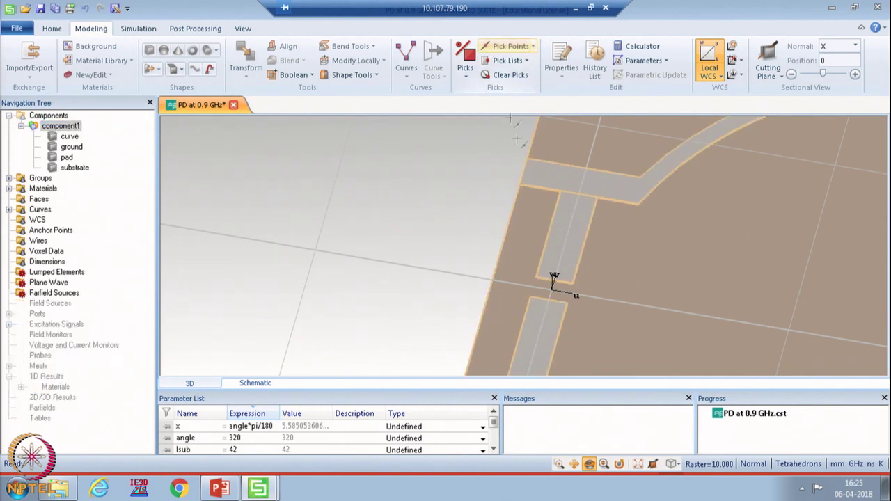
Pick the midpoints of the two pad edges facing each other across the gap
{"action": "key", "text": "e"}
{"action": "scroll", "coordinate": [553, 275], "scroll_direction": "up", "scroll_amount": 3}
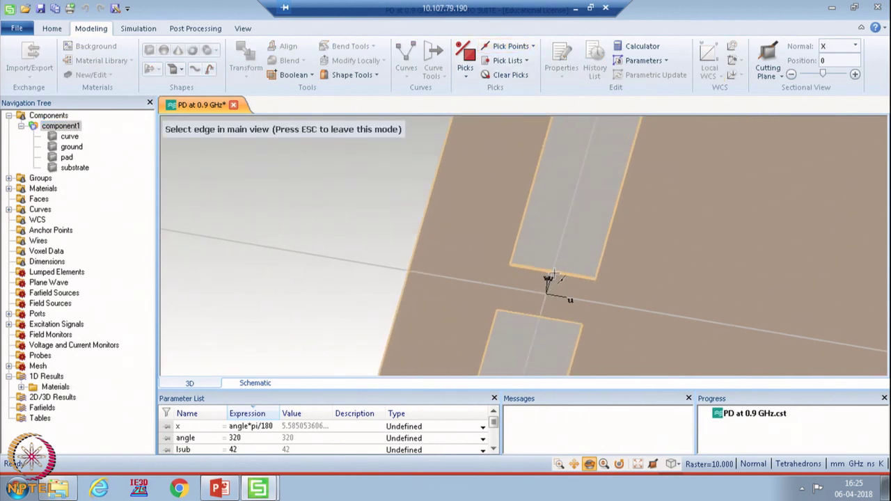
{"action": "left_click", "coordinate": [553, 272]}
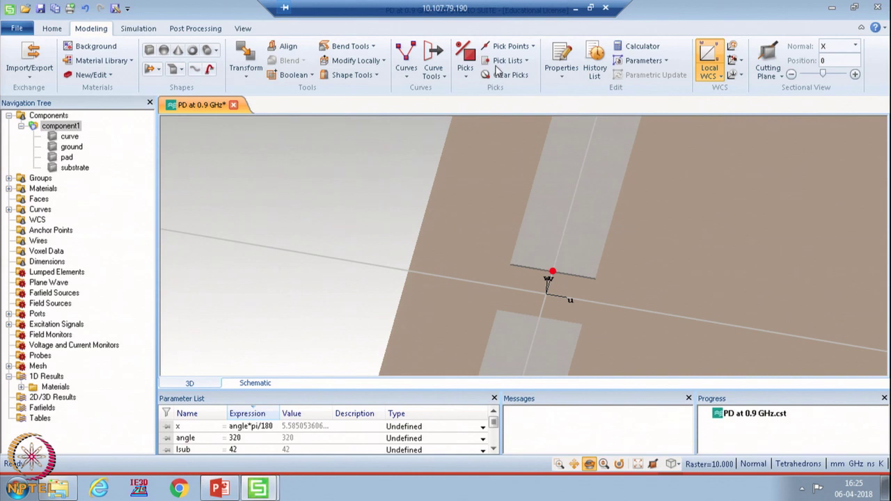
{"action": "key", "text": "e"}
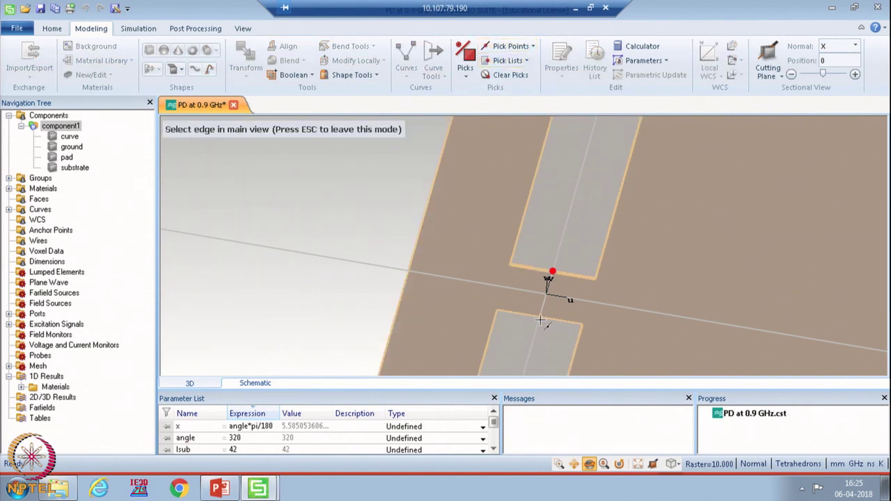
{"action": "left_click", "coordinate": [540, 320]}
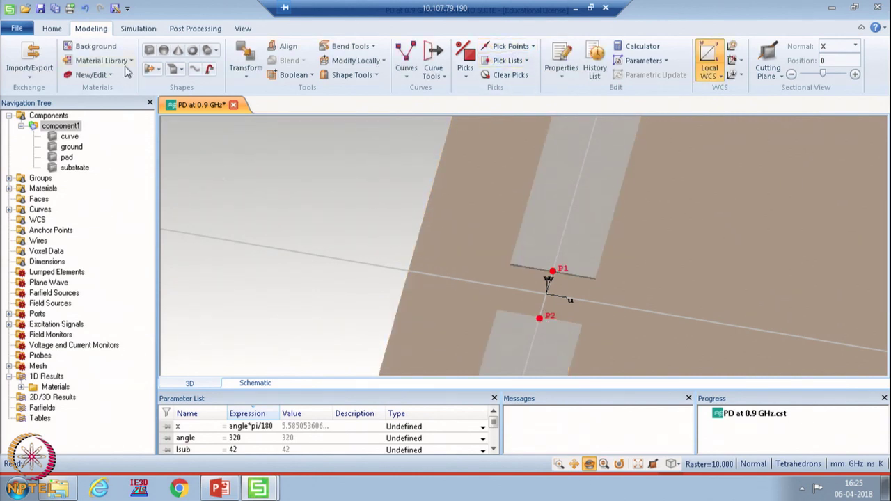
Create an RLC Serial lumped element named resistor with R = 100 Ohm between the two picked points
{"action": "left_click", "coordinate": [138, 31]}
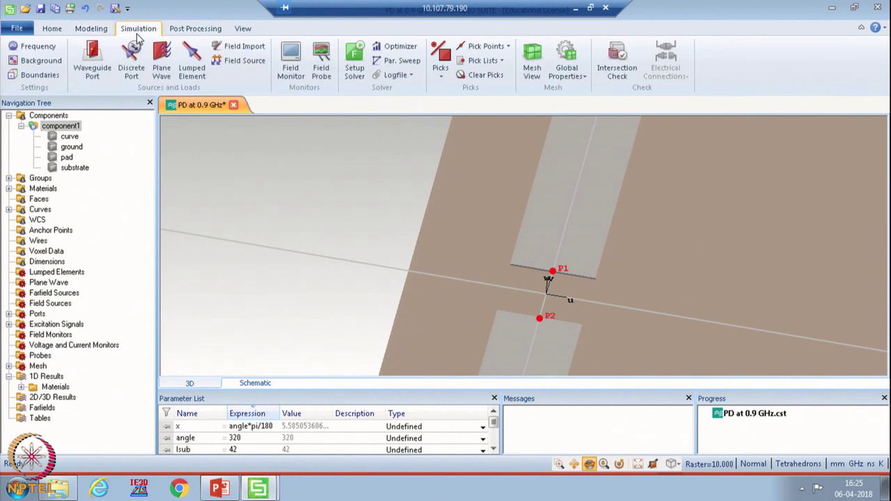
{"action": "left_click", "coordinate": [196, 69]}
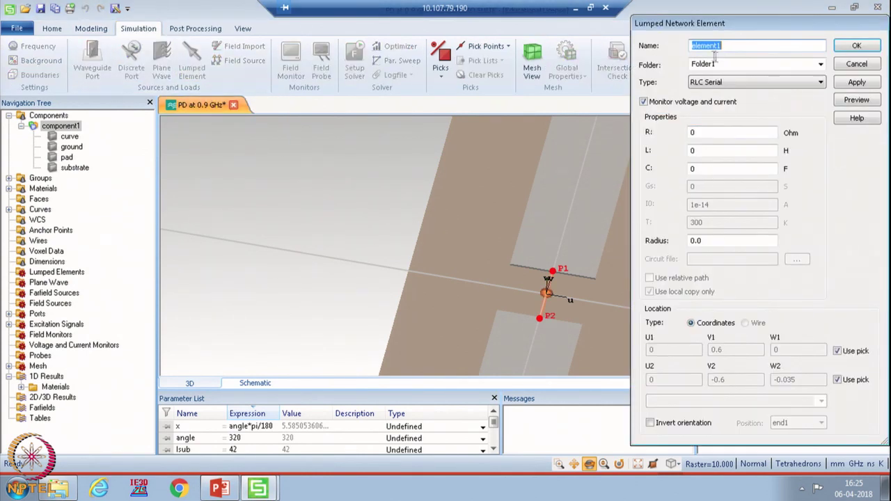
{"action": "type", "text": "r"}
{"action": "left_click", "coordinate": [688, 133]}
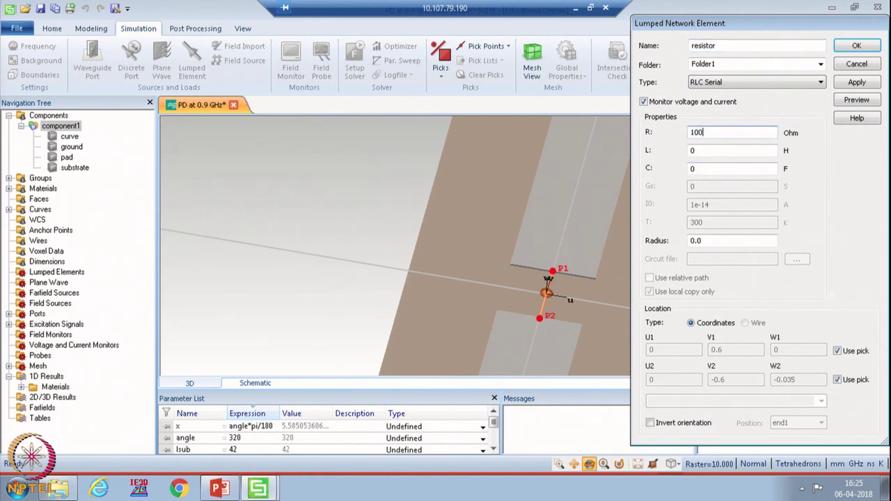
{"action": "left_click", "coordinate": [858, 46]}
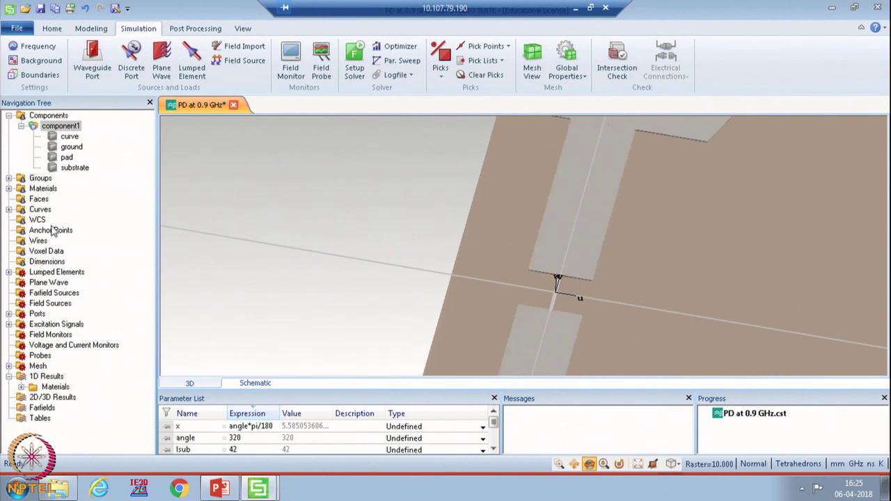
Select the resistor lumped element and examine its position across the pad gap in the complete divider model
{"action": "left_click", "coordinate": [8, 272]}
{"action": "left_click", "coordinate": [21, 283]}
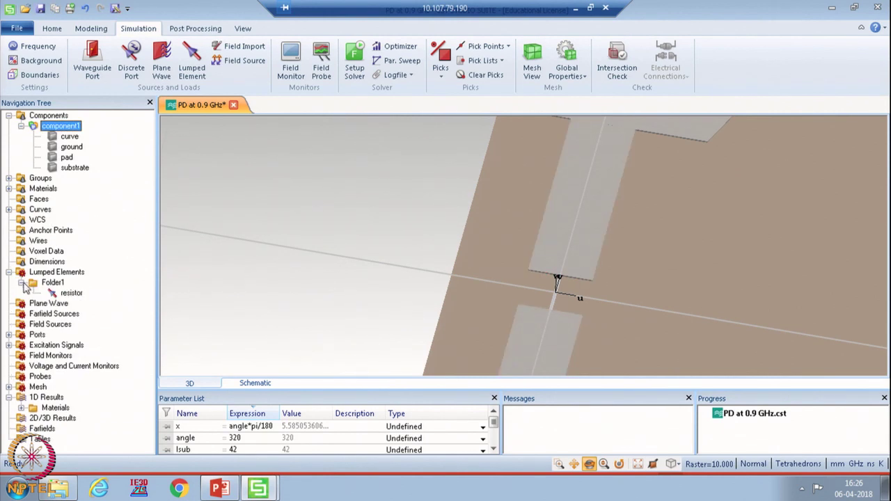
{"action": "left_click", "coordinate": [70, 293]}
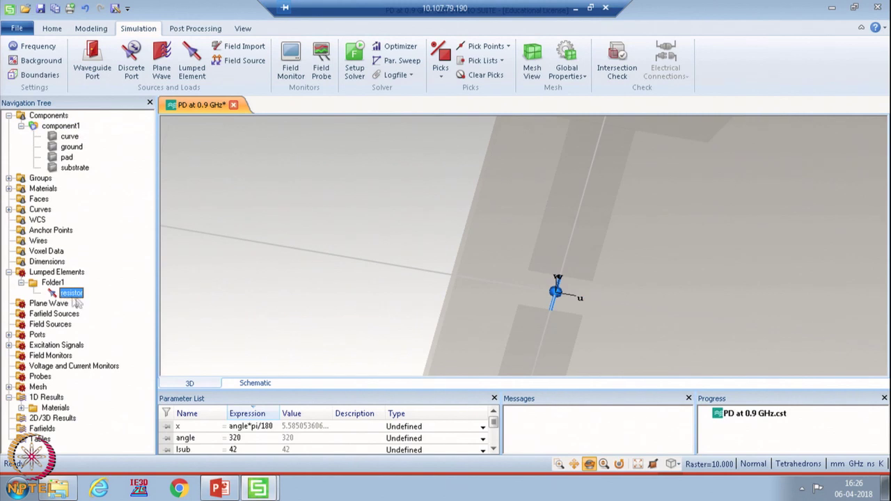
{"action": "left_click", "coordinate": [44, 117]}
{"action": "scroll", "coordinate": [582, 276], "scroll_direction": "down", "scroll_amount": 6}
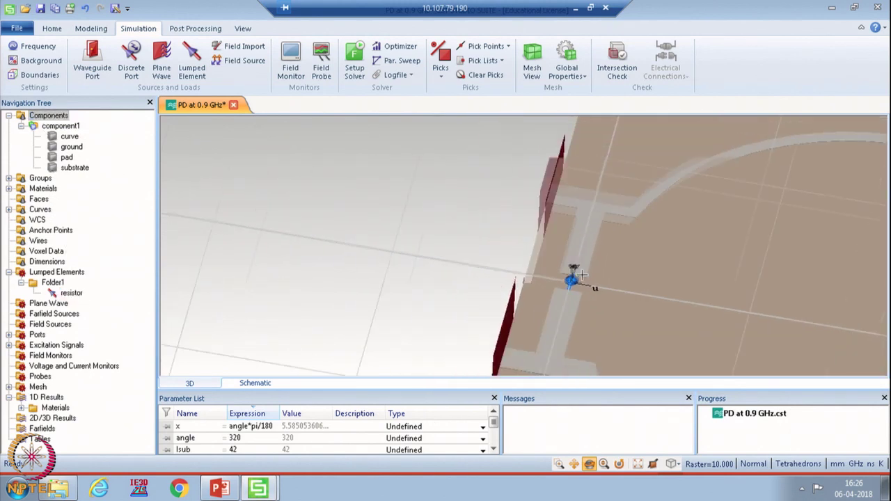
{"action": "scroll", "coordinate": [583, 274], "scroll_direction": "down", "scroll_amount": 3}
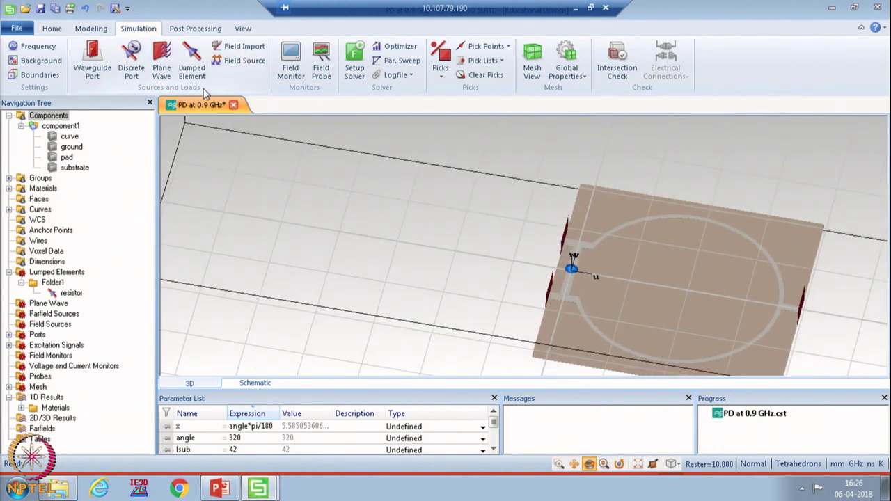
Run the frequency domain solver with a general purpose sweep, tetrahedral mesh and all ports and modes excited
{"action": "left_click", "coordinate": [52, 29]}
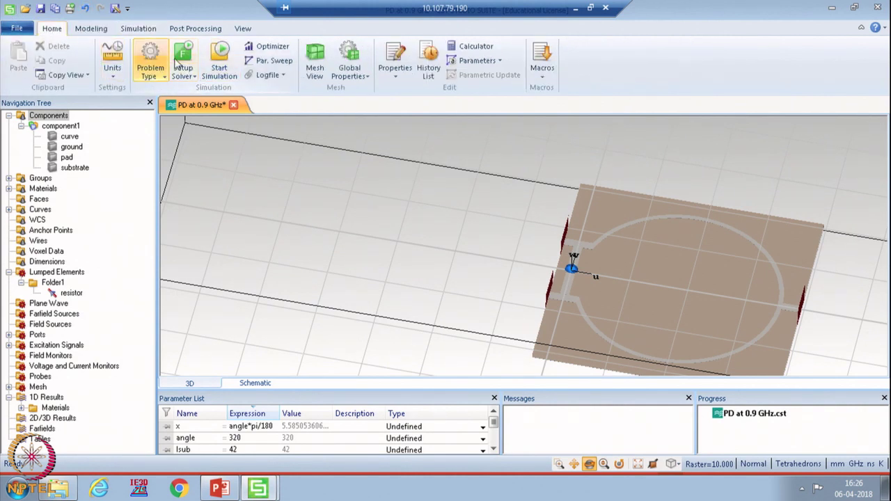
{"action": "left_click", "coordinate": [149, 29]}
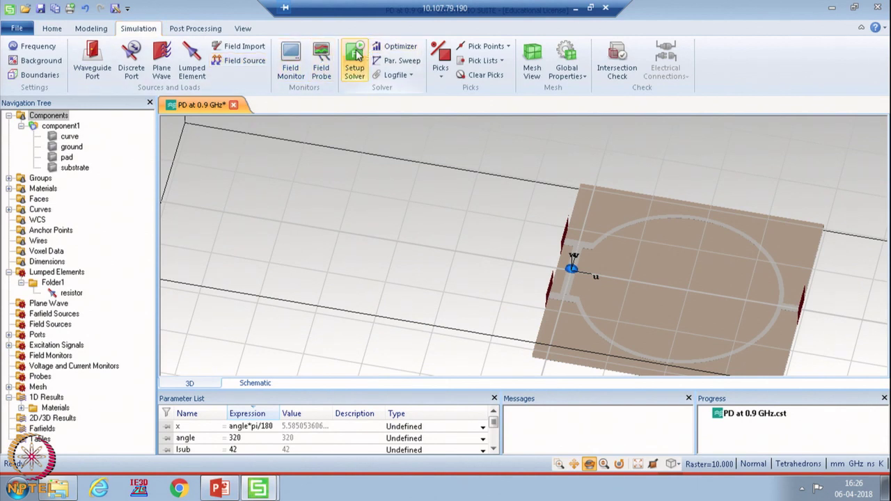
{"action": "left_click", "coordinate": [356, 54]}
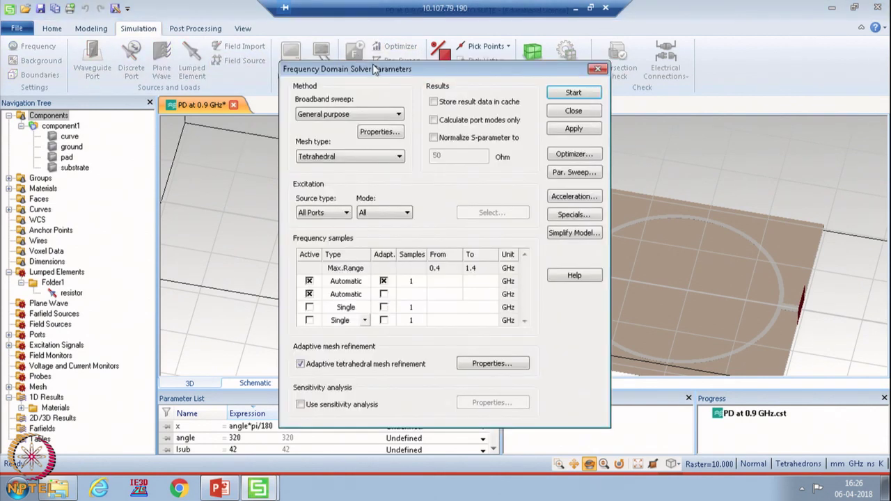
{"action": "left_click", "coordinate": [573, 92]}
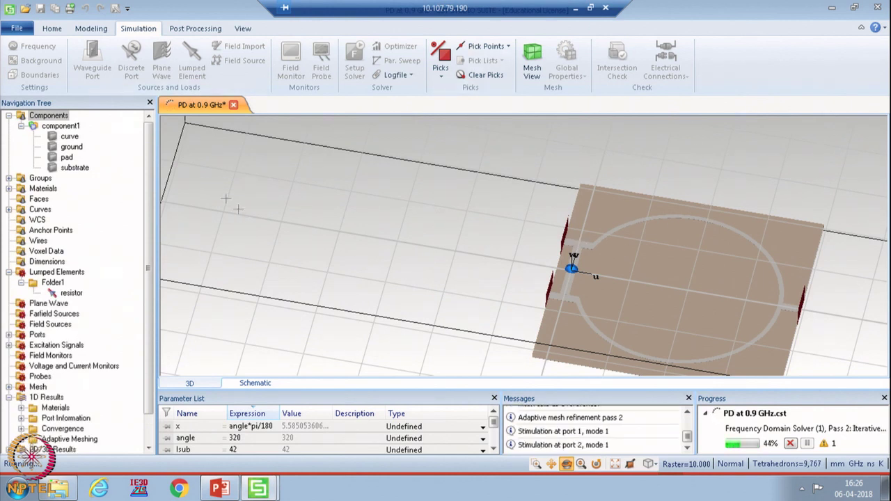
{"action": "scroll", "coordinate": [150, 303], "scroll_direction": "down", "scroll_amount": 1}
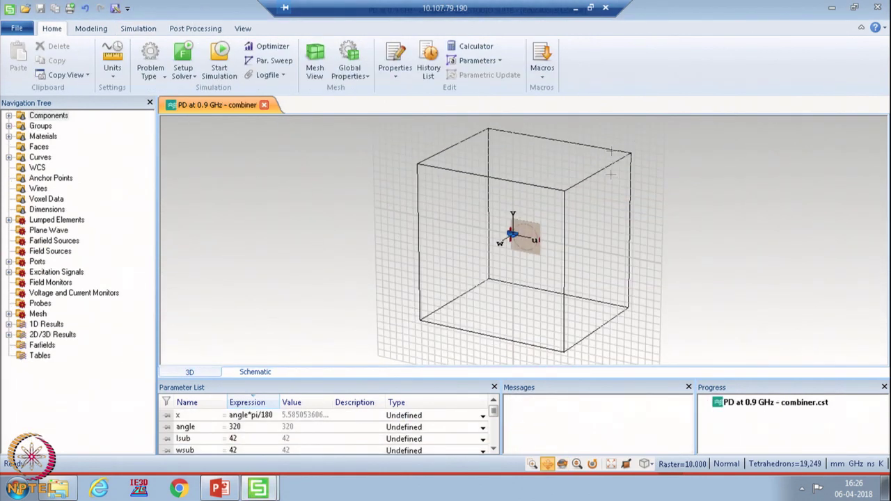
Plot all S-parameters from the 1D results of the combiner project
{"action": "left_click", "coordinate": [8, 324]}
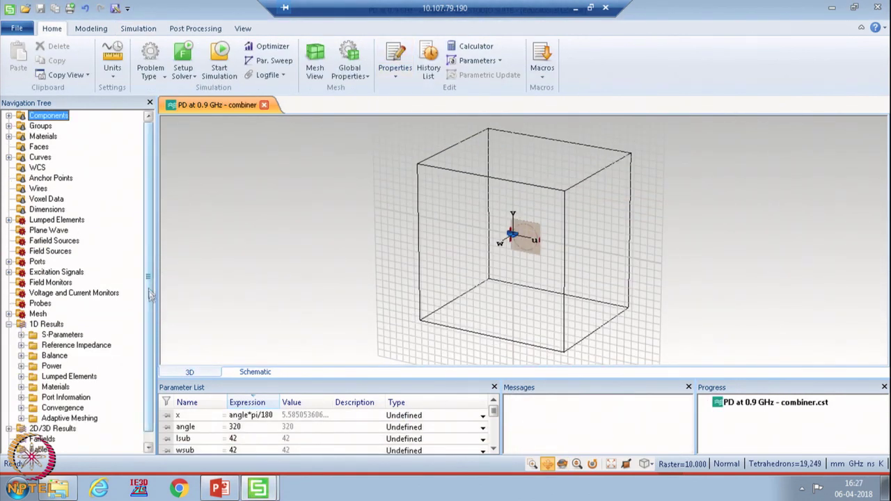
{"action": "left_click", "coordinate": [21, 345]}
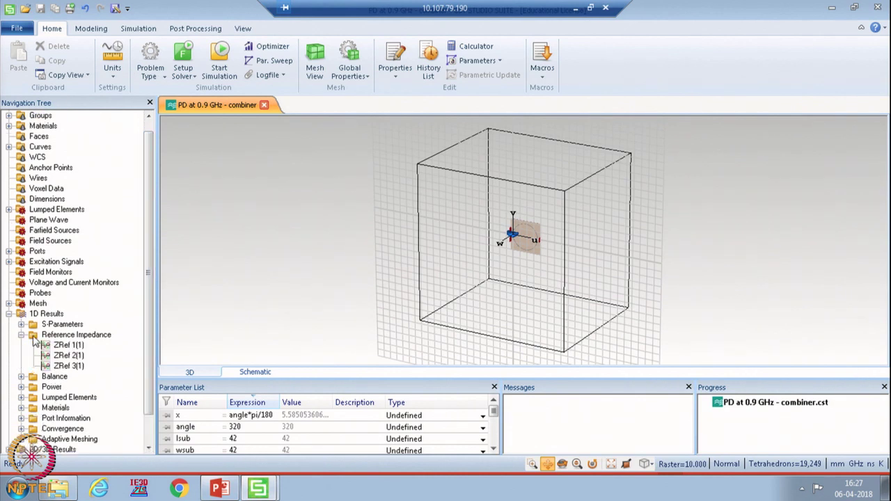
{"action": "left_click", "coordinate": [21, 325]}
{"action": "left_click", "coordinate": [61, 325]}
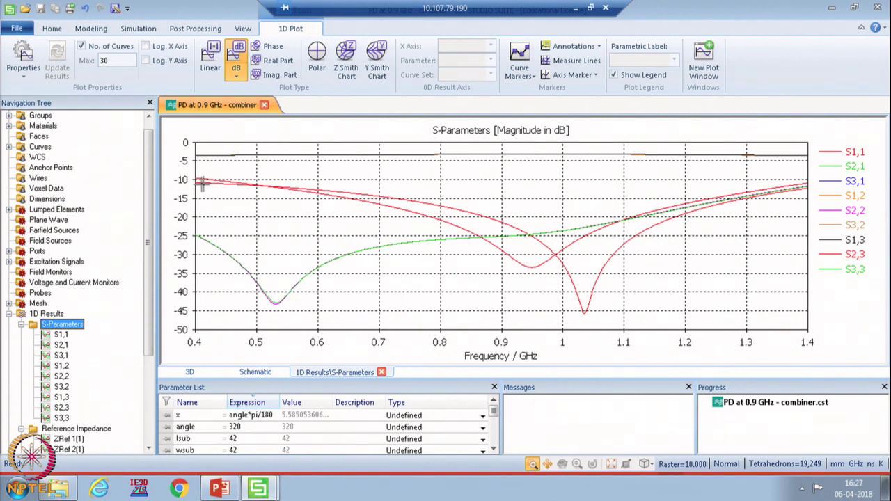
Examine the combiner's 3D model and ports close up, and return to the S-parameter plot
{"action": "scroll", "coordinate": [150, 146], "scroll_direction": "up", "scroll_amount": 1}
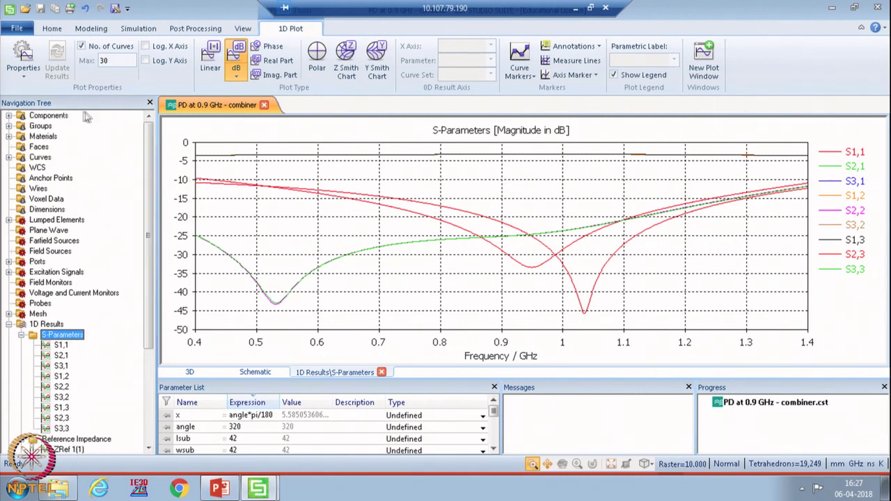
{"action": "left_click", "coordinate": [61, 117]}
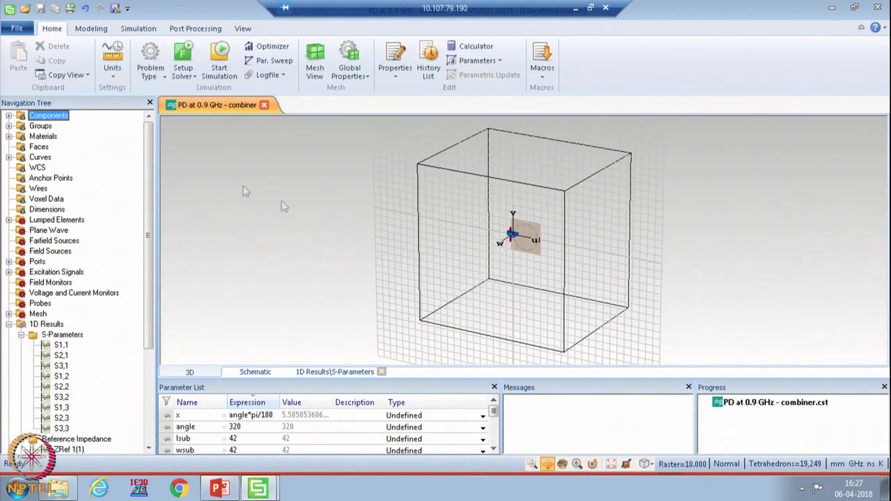
{"action": "scroll", "coordinate": [530, 241], "scroll_direction": "up", "scroll_amount": 6}
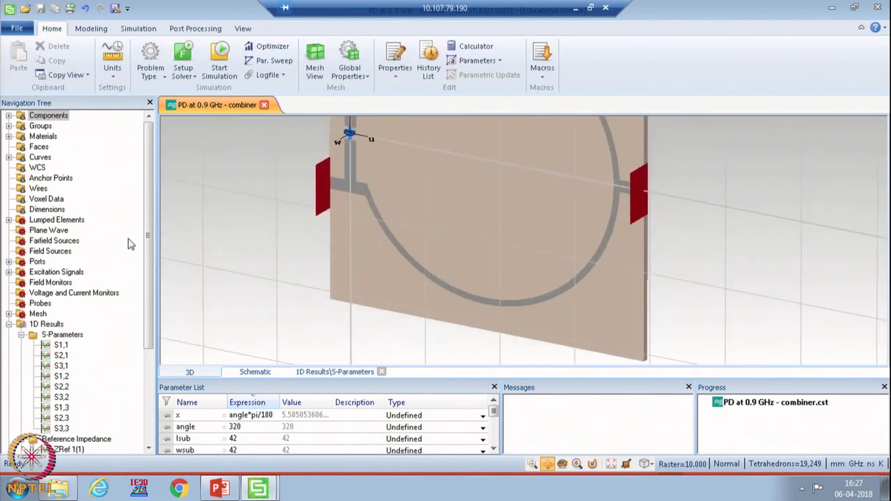
{"action": "scroll", "coordinate": [146, 240], "scroll_direction": "down", "scroll_amount": 2}
{"action": "left_click", "coordinate": [70, 273]}
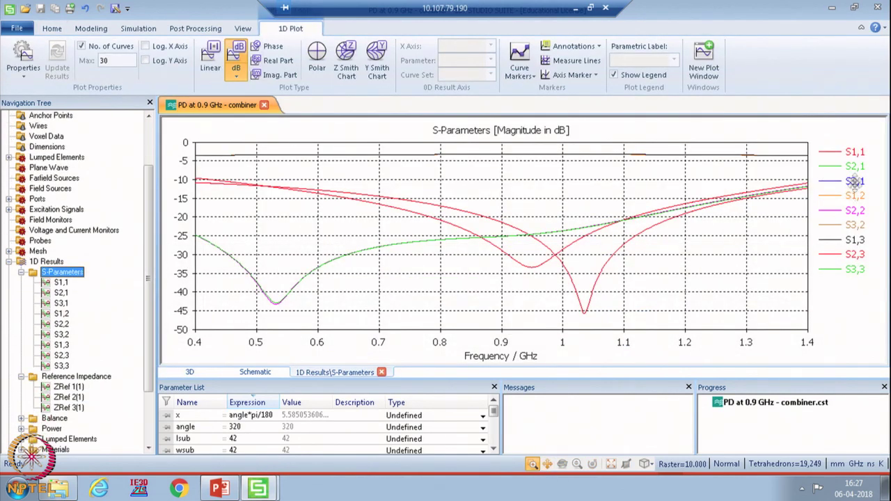
Add an axis marker at 0.9 GHz and examine the S1,1, S2,1, S3,1 and S3,2 curves one by one
{"action": "left_click", "coordinate": [855, 151]}
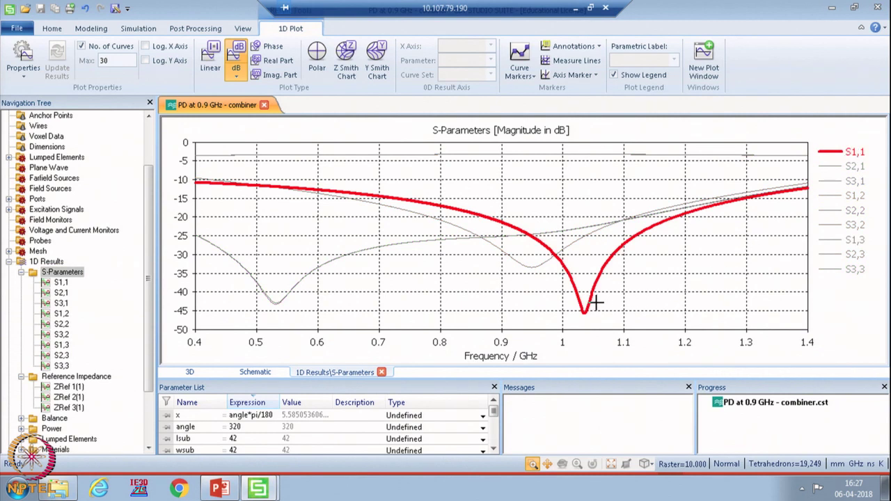
{"action": "left_click", "coordinate": [855, 166]}
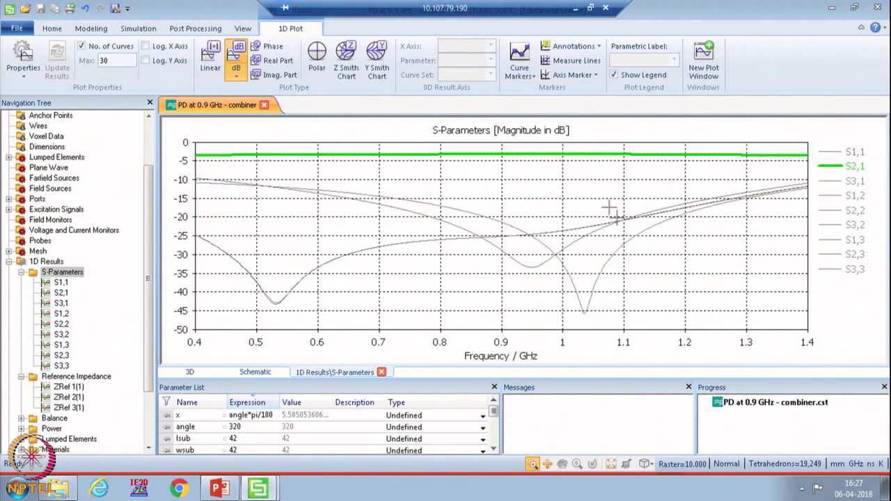
{"action": "left_click", "coordinate": [565, 78]}
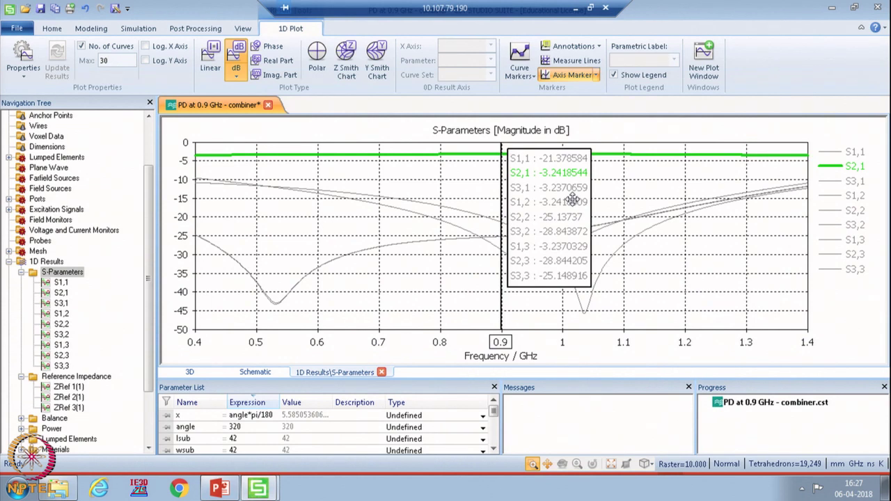
{"action": "left_click", "coordinate": [854, 181]}
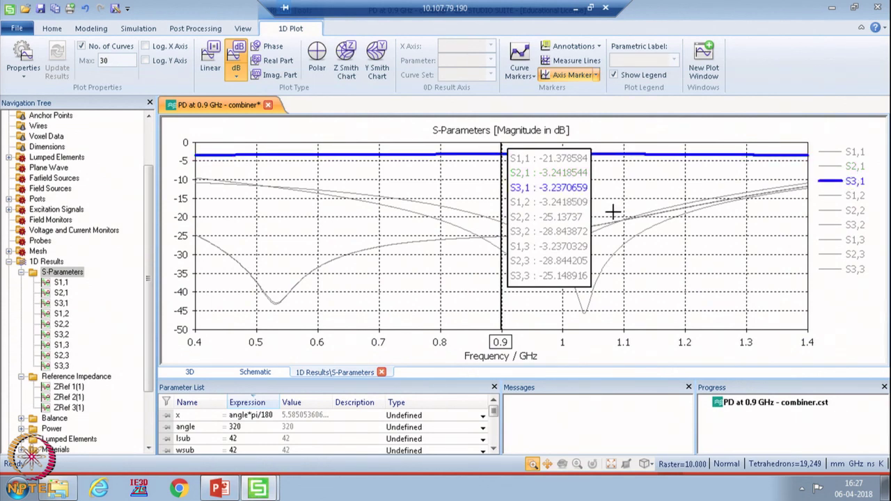
{"action": "left_click_drag", "start_coordinate": [529, 209], "coordinate": [561, 209]}
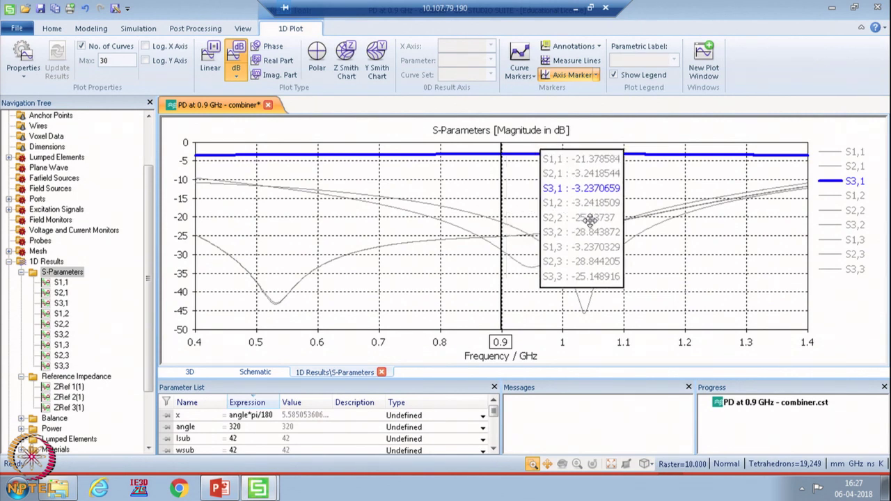
{"action": "left_click", "coordinate": [855, 225]}
{"action": "mouse_move", "coordinate": [630, 224]}
{"action": "left_mouse_down"}
{"action": "mouse_move", "coordinate": [696, 245]}
{"action": "mouse_move", "coordinate": [668, 238]}
{"action": "left_mouse_up"}
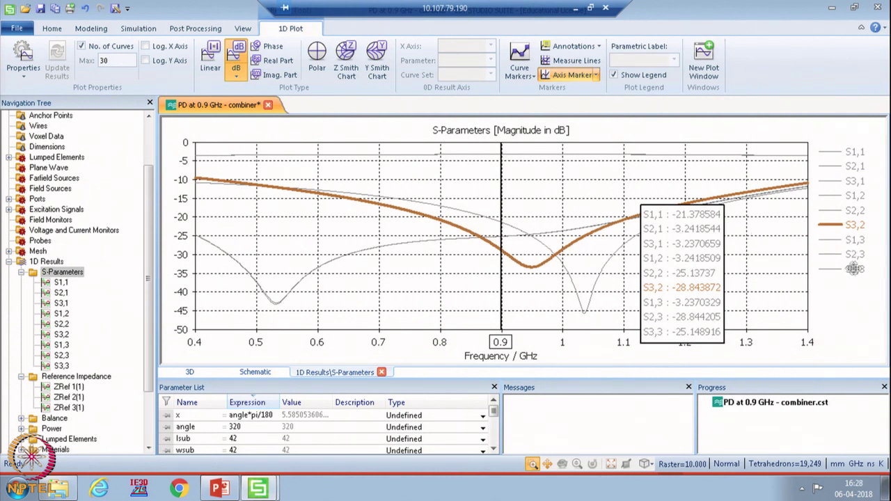
Compare the port and resistor layout in the 3D model with the combiner's S-parameter plot
{"action": "scroll", "coordinate": [155, 137], "scroll_direction": "up", "scroll_amount": 2}
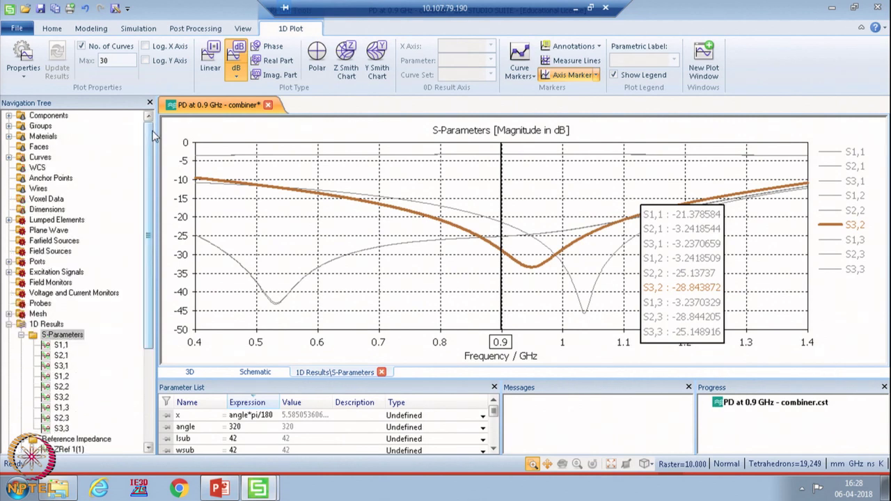
{"action": "left_click", "coordinate": [55, 117]}
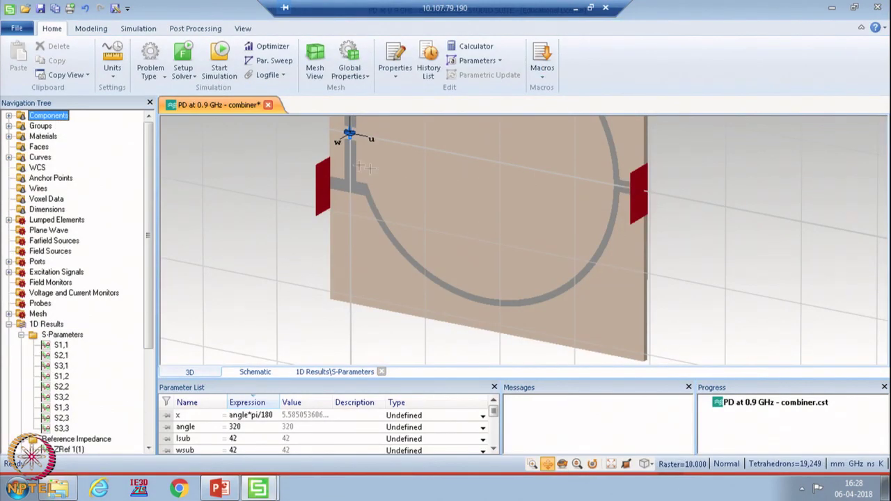
{"action": "left_click_drag", "start_coordinate": [487, 244], "coordinate": [512, 262]}
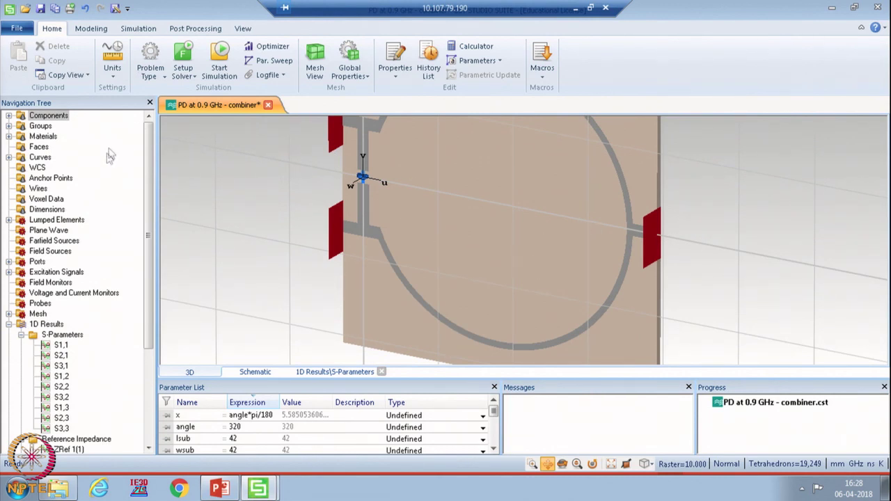
{"action": "left_click", "coordinate": [64, 336]}
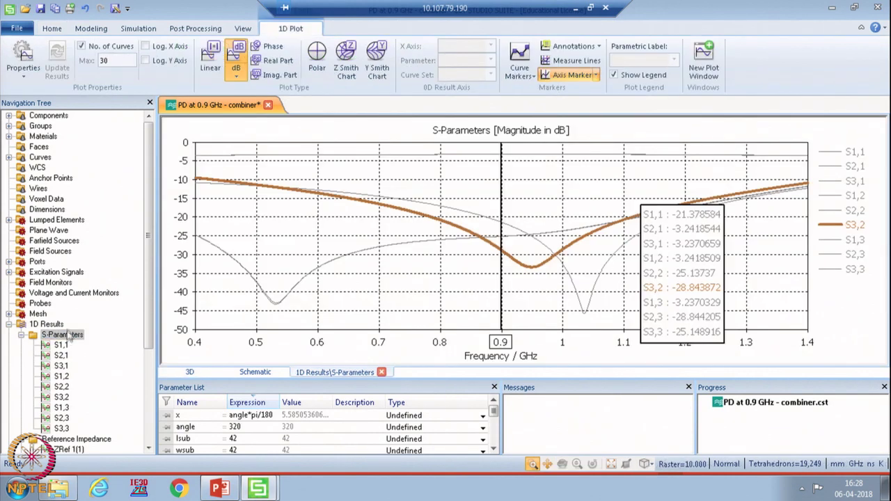
{"action": "left_click", "coordinate": [60, 115]}
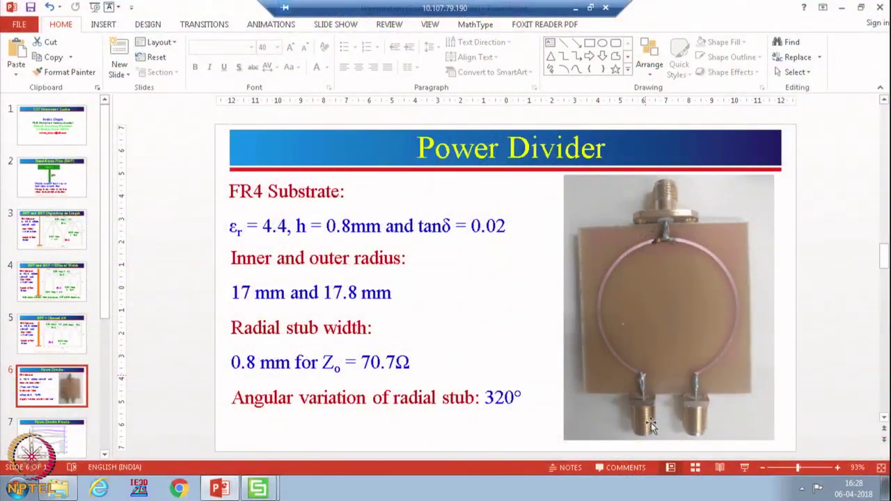
Present the Power Divider slide in PowerPoint as a full-screen show and advance to Power Divider Results
{"action": "left_click", "coordinate": [744, 468]}
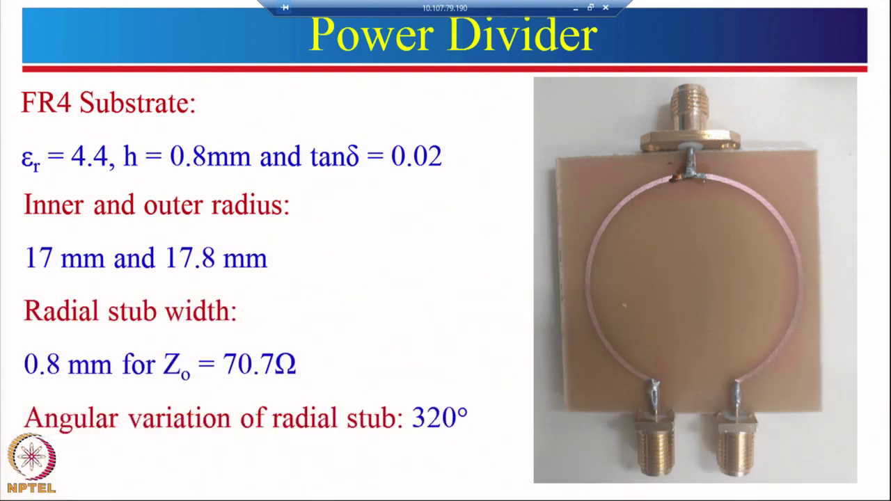
{"action": "key", "text": "Right"}
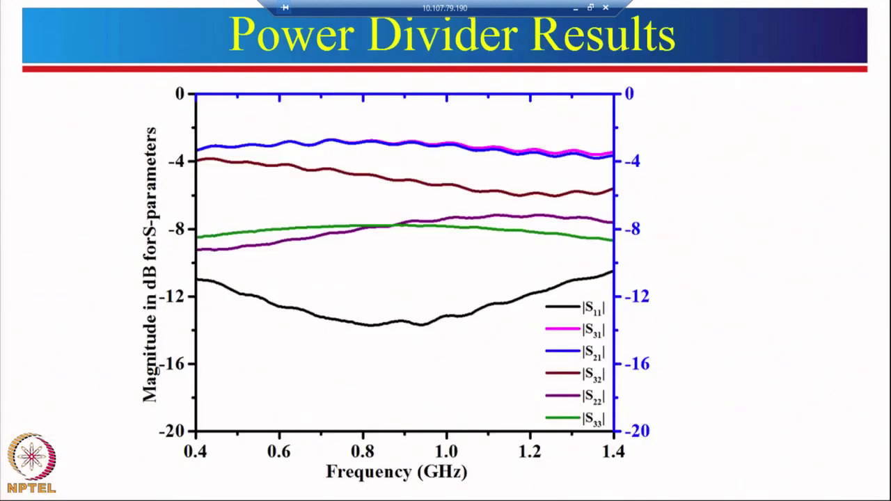
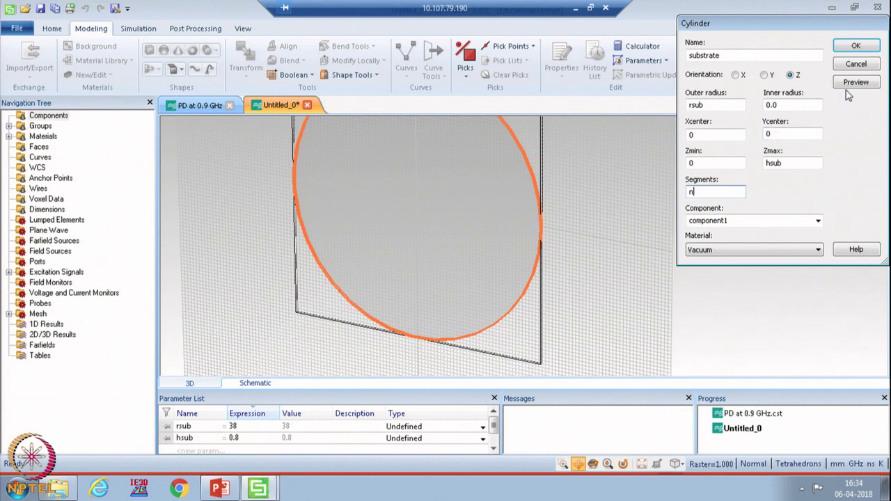
Preview the substrate cylinder in CST Studio Suite and define its missing segments parameter n as 36
{"action": "left_click", "coordinate": [855, 82]}
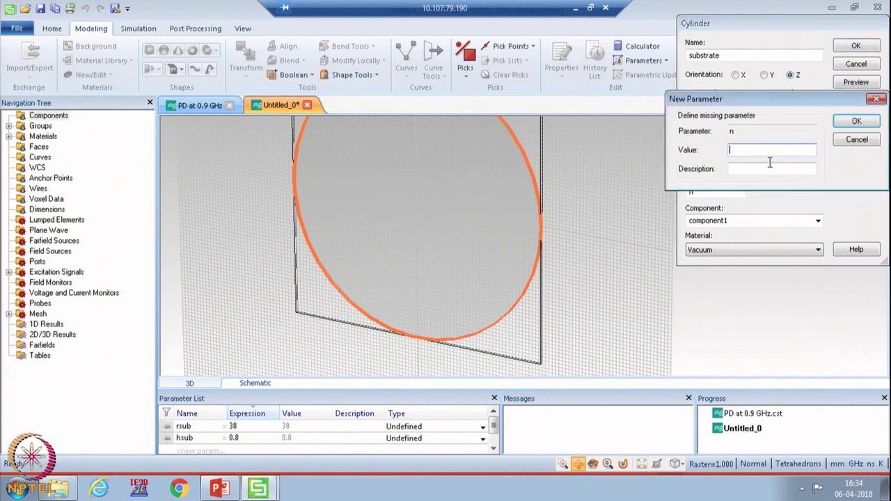
{"action": "left_click", "coordinate": [856, 121]}
Load FR-4 (lossy) from the material library as the substrate's material and create the cylinder
{"action": "left_click", "coordinate": [766, 250]}
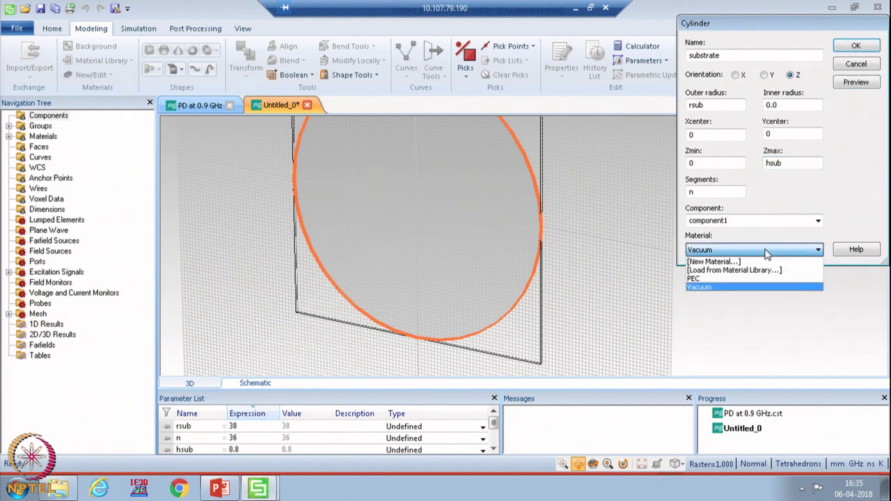
{"action": "left_click", "coordinate": [727, 269]}
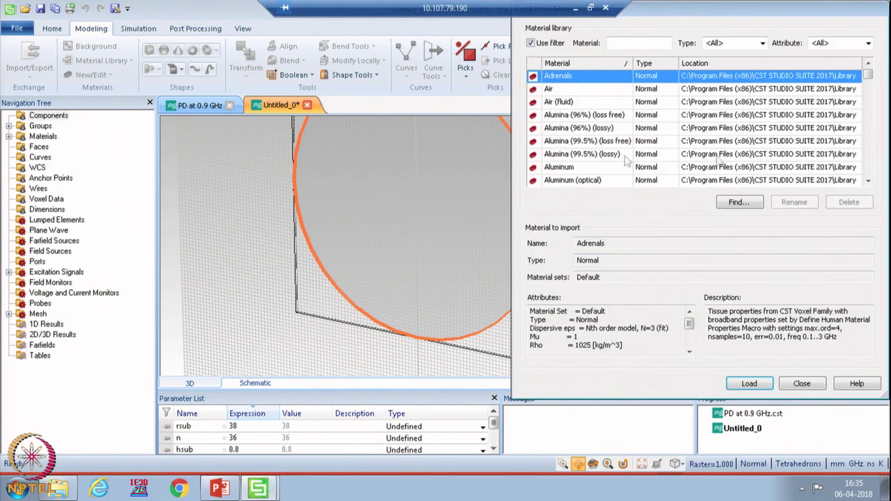
{"action": "left_click", "coordinate": [872, 97]}
{"action": "scroll", "coordinate": [668, 167], "scroll_direction": "down", "scroll_amount": 5}
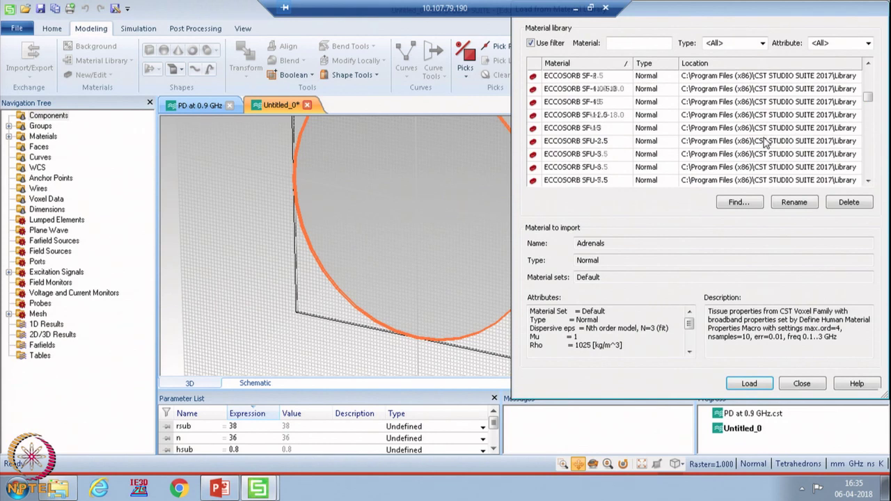
{"action": "scroll", "coordinate": [669, 167], "scroll_direction": "down", "scroll_amount": 2}
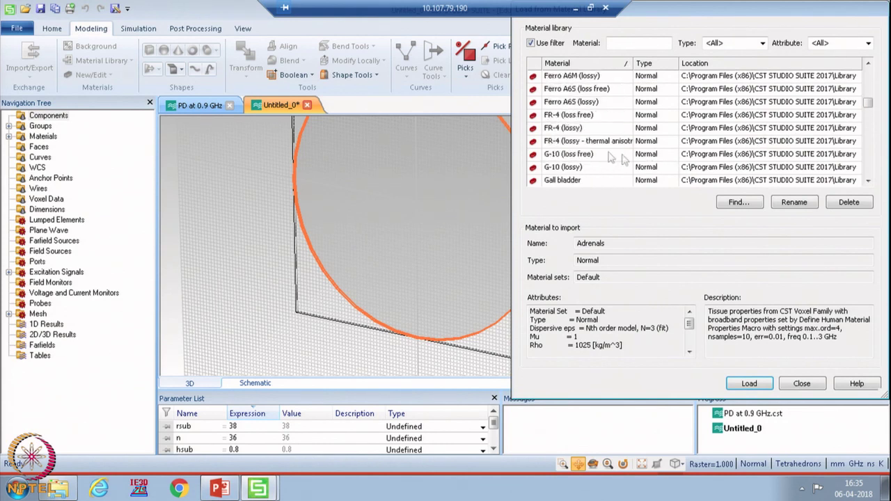
{"action": "left_click", "coordinate": [561, 128]}
{"action": "left_click", "coordinate": [749, 386]}
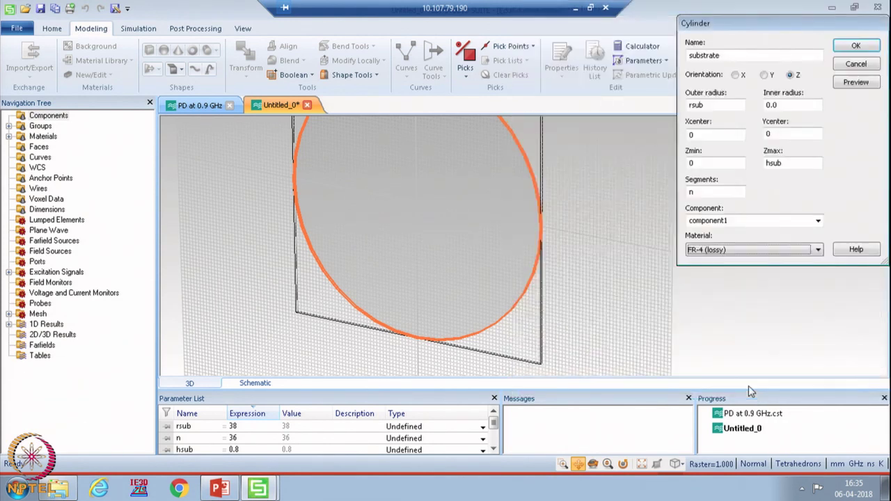
{"action": "left_click", "coordinate": [856, 46]}
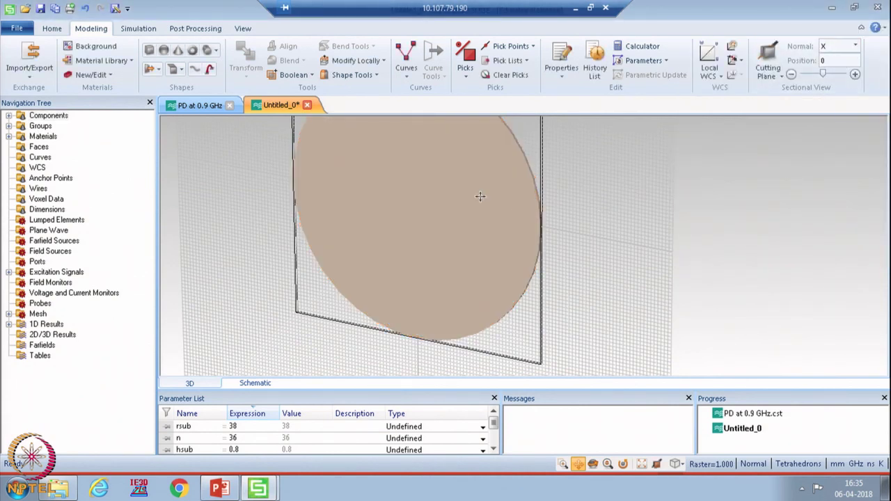
Activate the local WCS and align it with the picked front face of the substrate
{"action": "left_click_drag", "start_coordinate": [482, 200], "coordinate": [422, 152]}
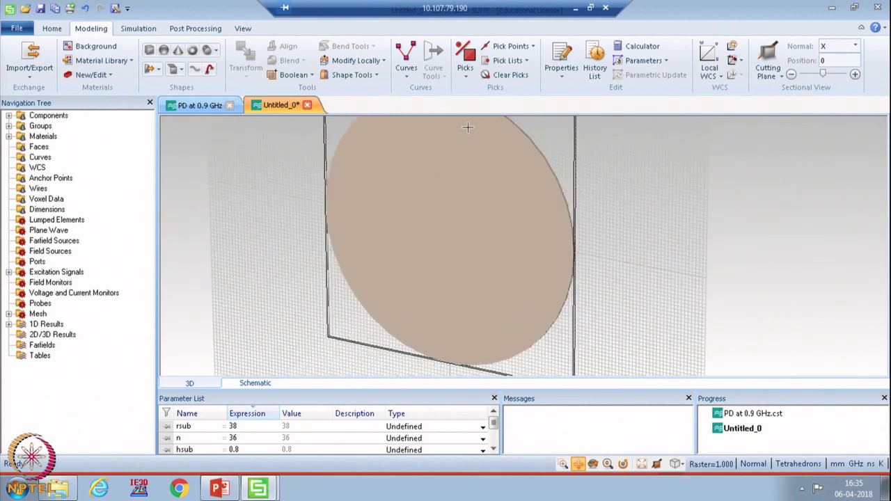
{"action": "key", "text": "s"}
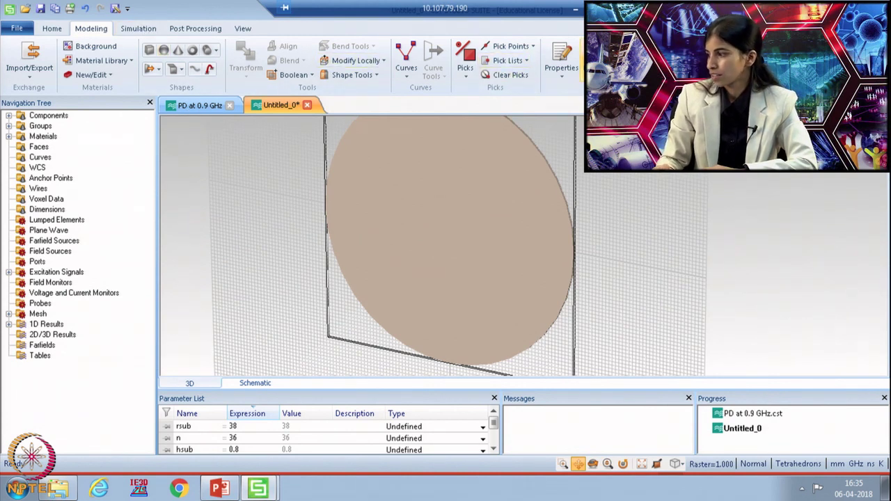
{"action": "key", "text": "w"}
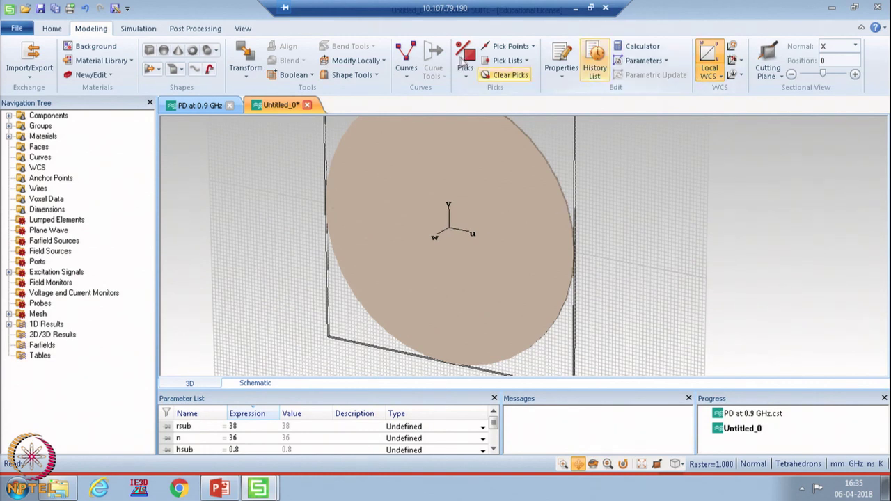
{"action": "left_click", "coordinate": [466, 56]}
{"action": "left_click", "coordinate": [451, 221]}
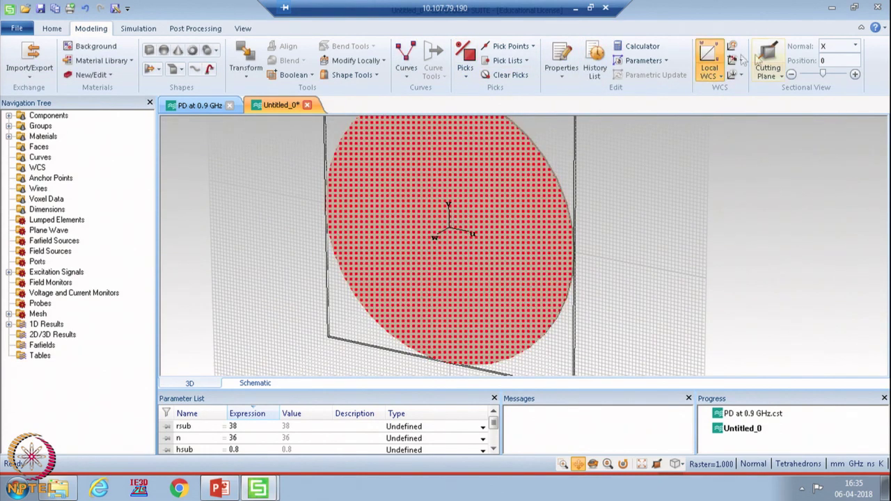
{"action": "left_click", "coordinate": [741, 64]}
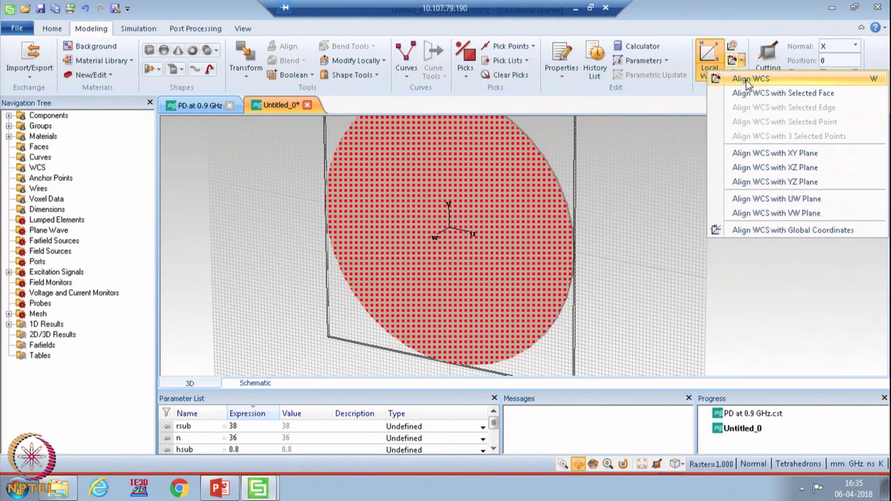
{"action": "left_click", "coordinate": [749, 84]}
{"action": "left_click_drag", "start_coordinate": [289, 190], "coordinate": [571, 259]}
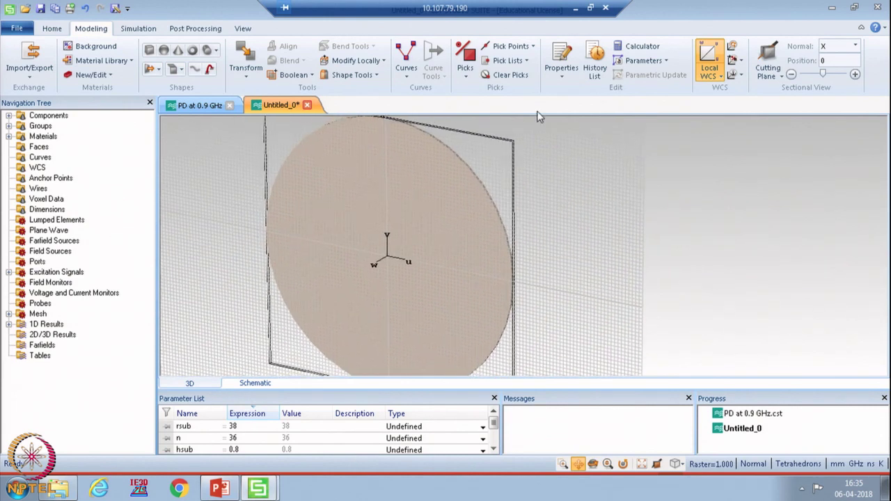
Extrude the substrate's back face as a solid named ground with height t, defining the missing parameter t
{"action": "left_click", "coordinate": [242, 28]}
{"action": "left_click", "coordinate": [460, 46]}
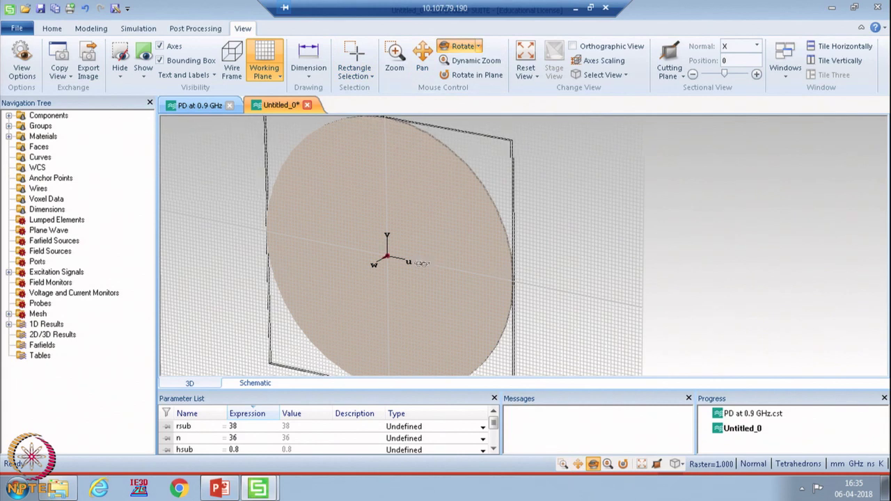
{"action": "left_click_drag", "start_coordinate": [324, 243], "coordinate": [364, 193]}
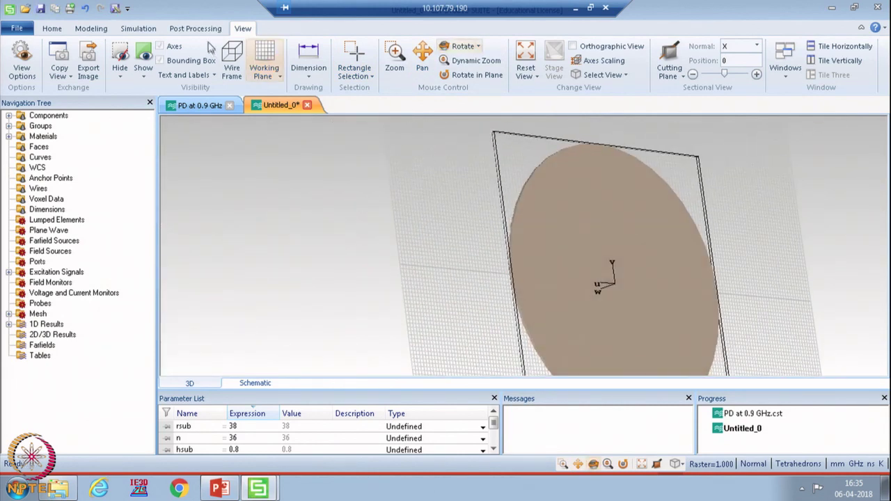
{"action": "left_click", "coordinate": [91, 29]}
{"action": "left_click", "coordinate": [470, 59]}
{"action": "double_click", "coordinate": [600, 252]}
{"action": "left_click", "coordinate": [156, 71]}
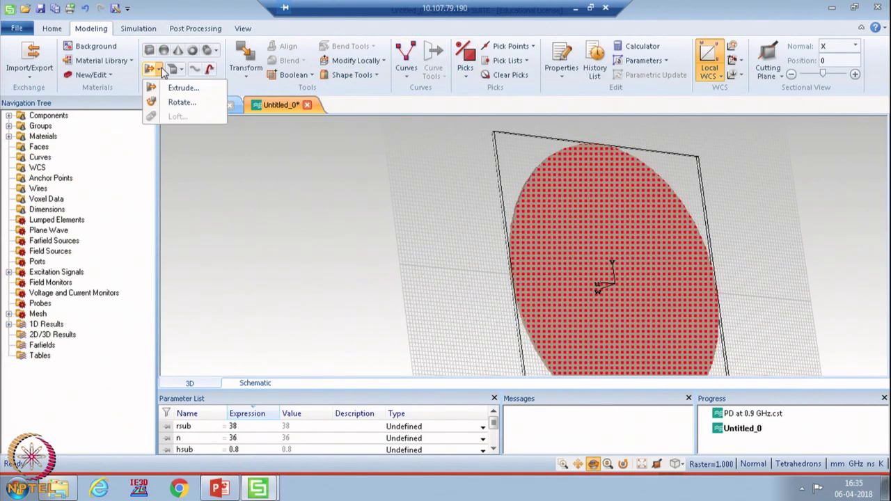
{"action": "left_click", "coordinate": [180, 89]}
{"action": "type", "text": "ground"}
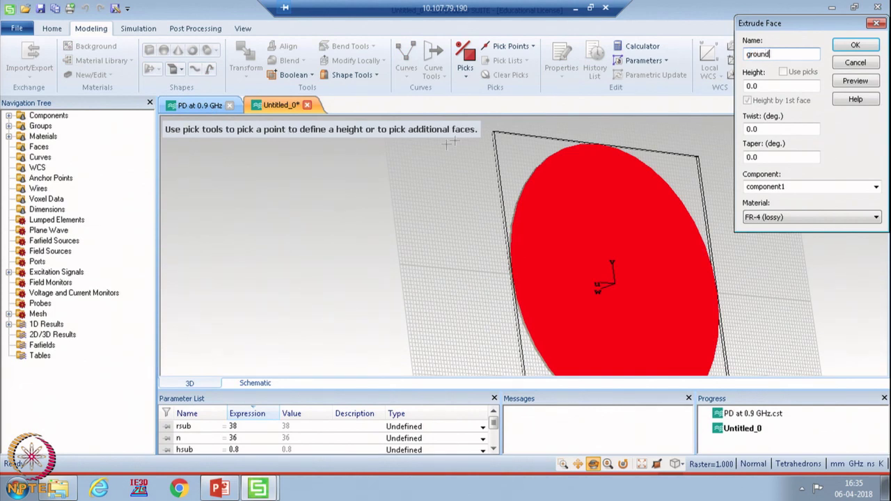
{"action": "left_click_drag", "start_coordinate": [770, 85], "coordinate": [746, 95]}
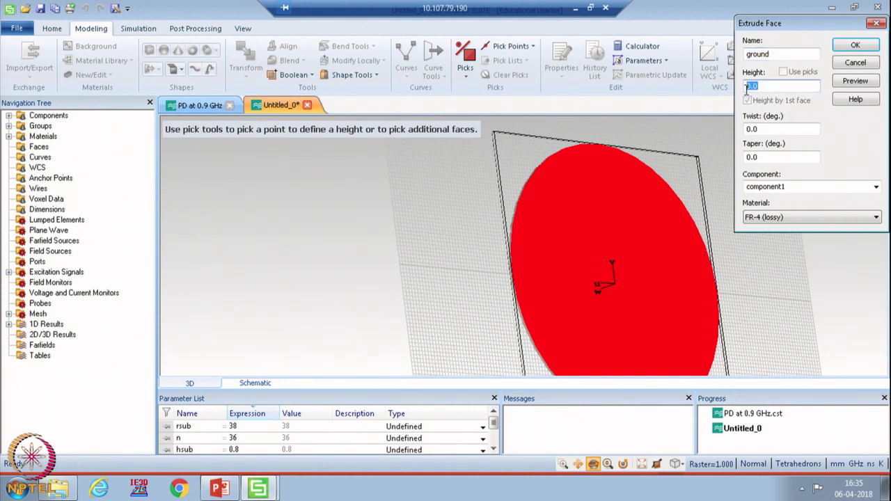
{"action": "left_click", "coordinate": [855, 81]}
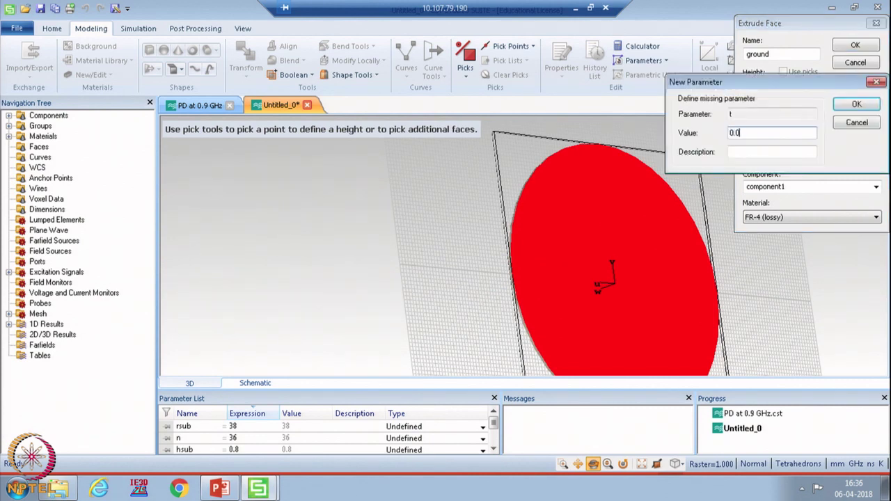
{"action": "left_click", "coordinate": [855, 105]}
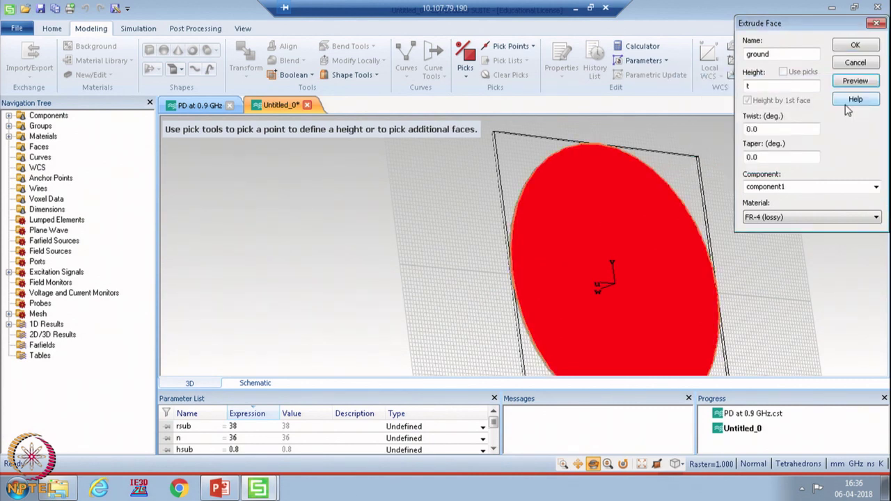
{"action": "left_click", "coordinate": [846, 46]}
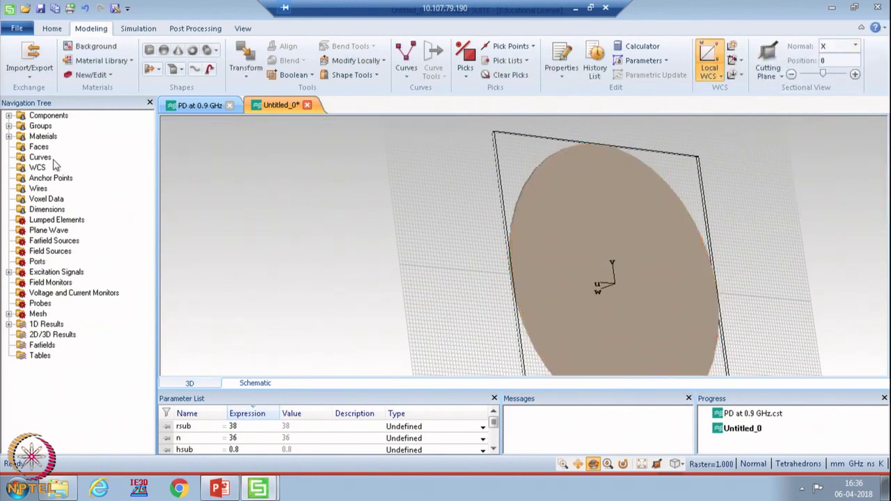
Change the material of the ground solid in component1 to PEC
{"action": "left_click", "coordinate": [9, 116]}
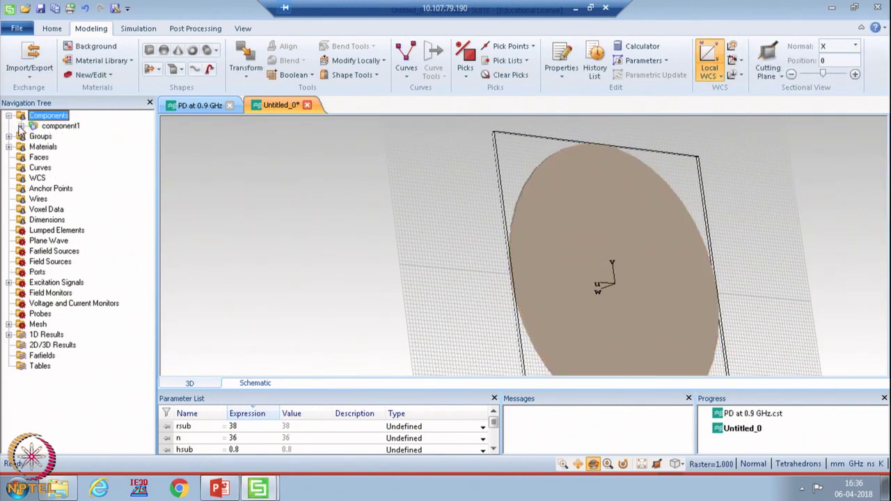
{"action": "left_click", "coordinate": [21, 126]}
{"action": "left_click", "coordinate": [71, 136]}
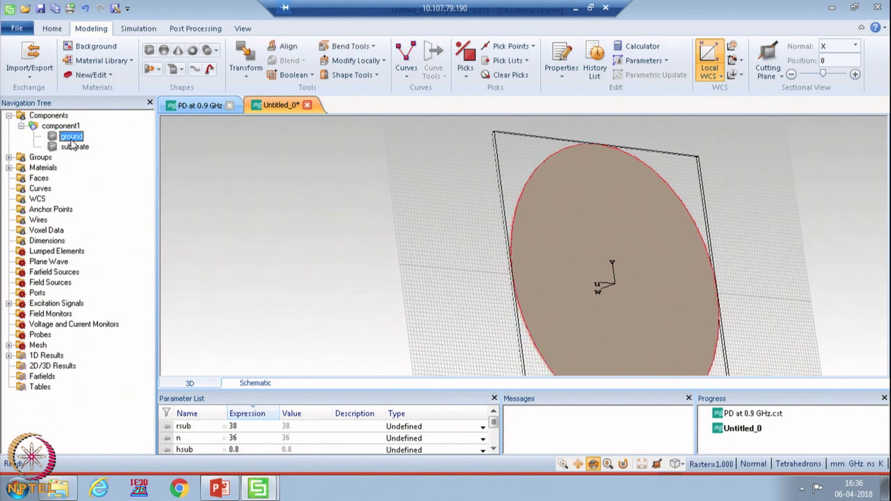
{"action": "right_click", "coordinate": [71, 139]}
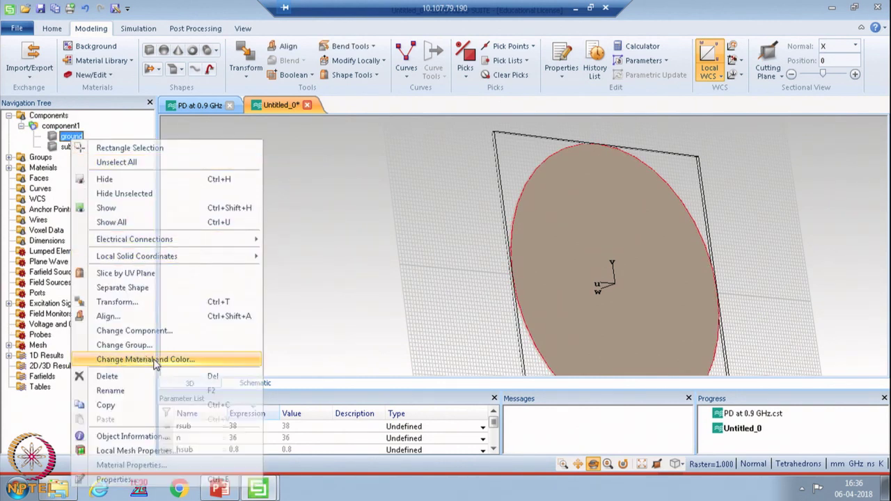
{"action": "left_click", "coordinate": [154, 359]}
{"action": "left_click", "coordinate": [448, 252]}
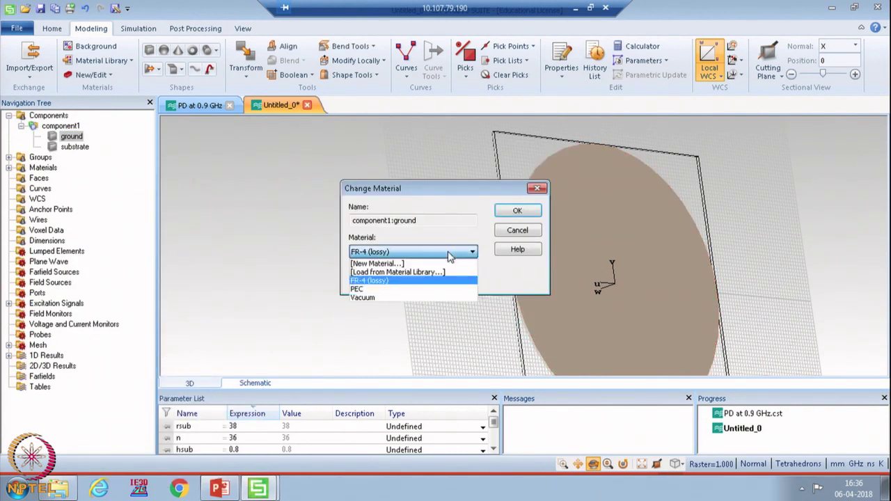
{"action": "left_click", "coordinate": [383, 290]}
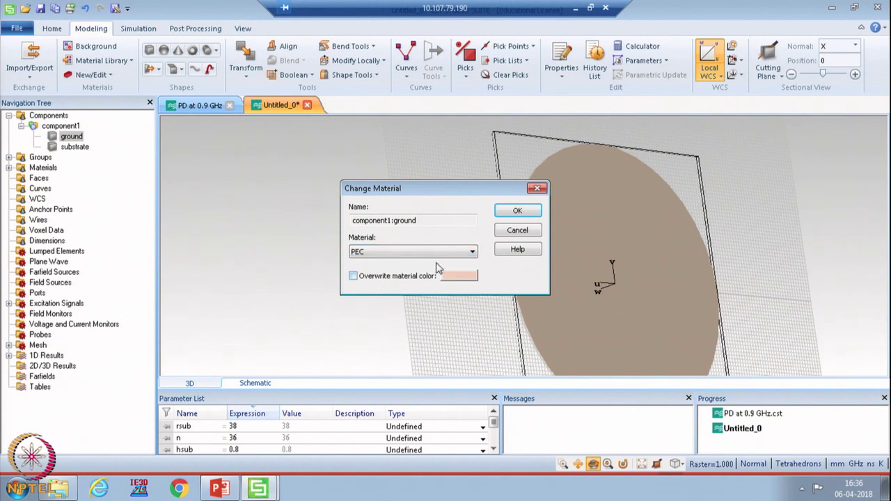
{"action": "left_click", "coordinate": [517, 213]}
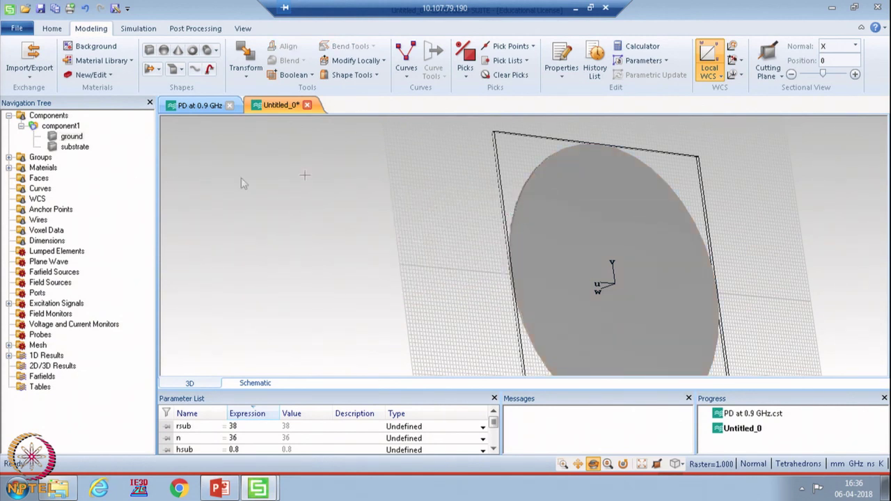
Set up a circular cylinder named radial on the substrate's front face with outer radius rout, inner radius rin and n segments
{"action": "left_click_drag", "start_coordinate": [471, 202], "coordinate": [555, 304]}
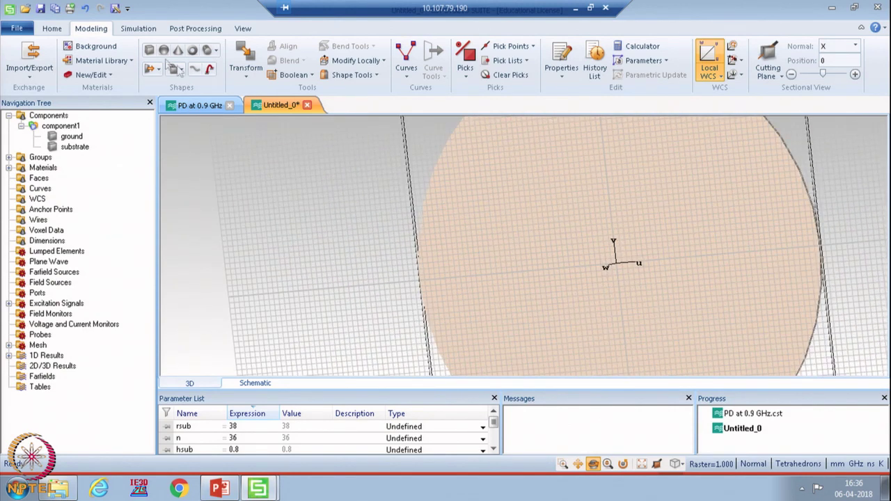
{"action": "left_click", "coordinate": [216, 51]}
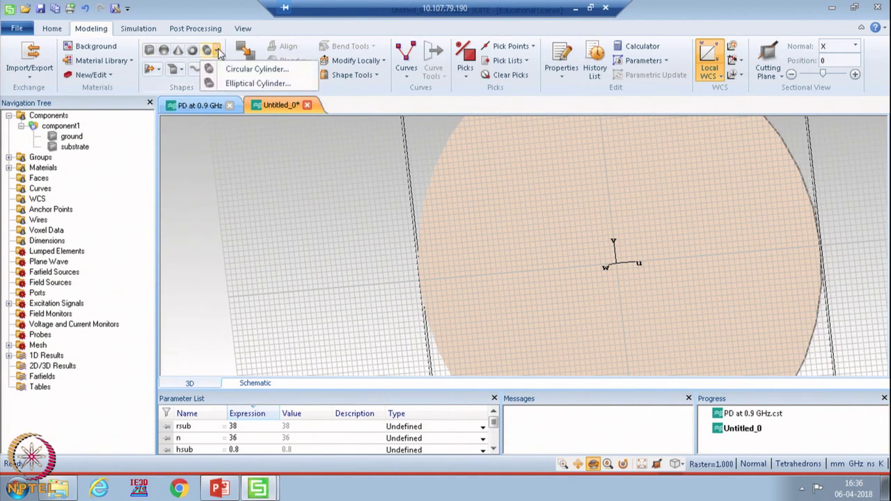
{"action": "left_click", "coordinate": [252, 71]}
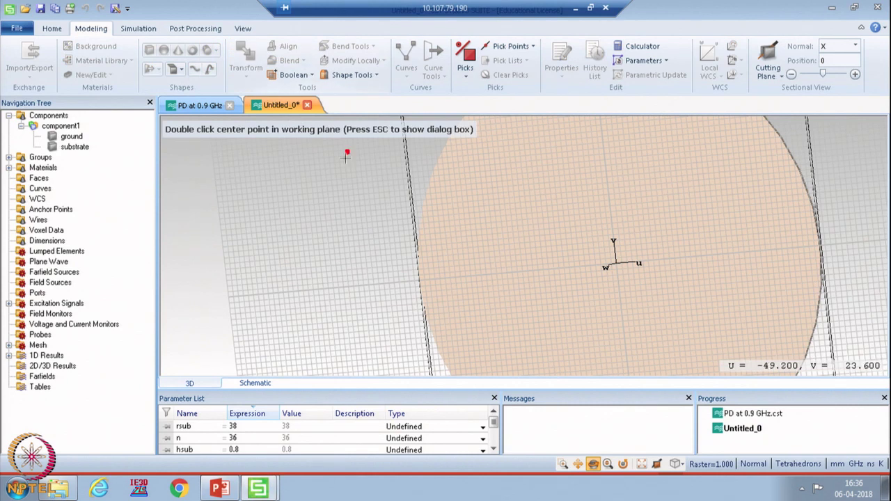
{"action": "key", "text": "Escape"}
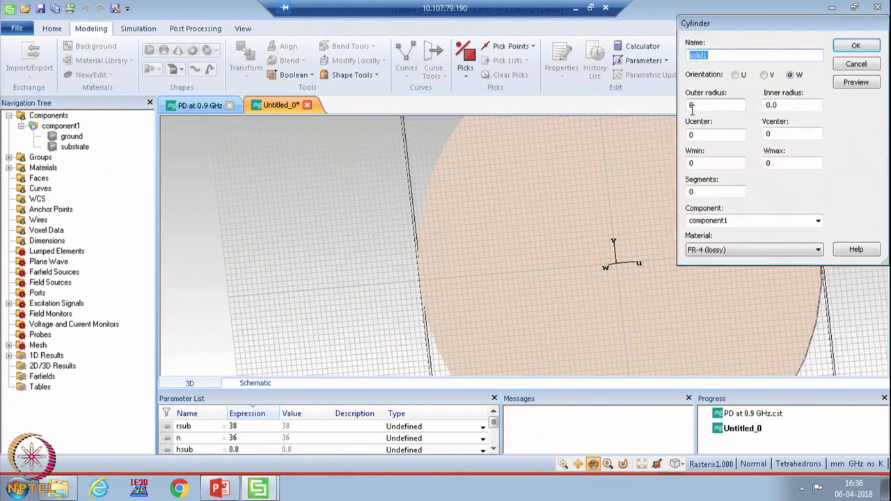
{"action": "type", "text": "r"}
{"action": "left_click", "coordinate": [705, 105]}
{"action": "type", "text": "r"}
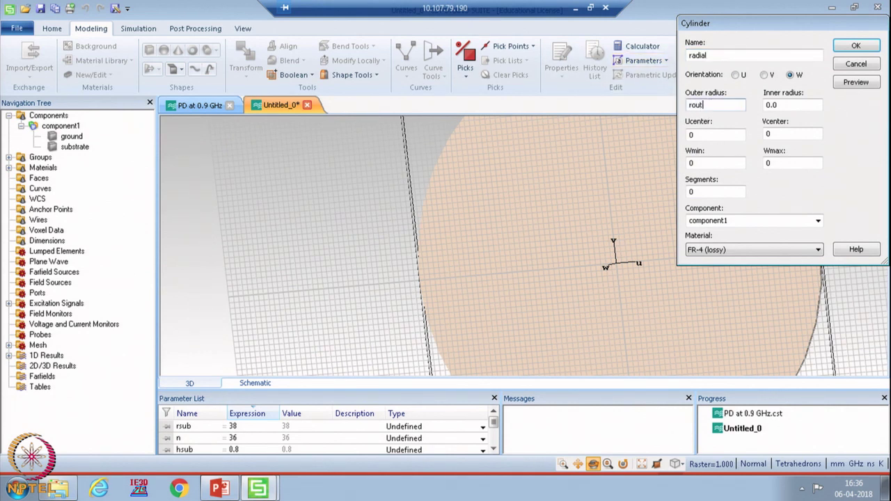
{"action": "key", "text": "Tab"}
{"action": "left_click", "coordinate": [720, 163]}
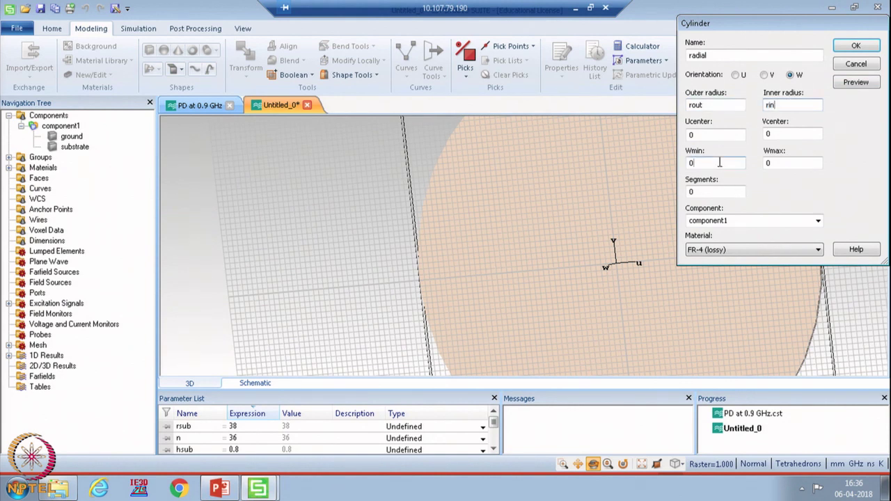
{"action": "key", "text": "Tab"}
{"action": "left_click", "coordinate": [713, 192]}
Preview the radial ring and define its missing parameters rout as 23.2 and rin as 22.4, using the radii on the Hybrid Coupler slide
{"action": "left_click", "coordinate": [856, 82]}
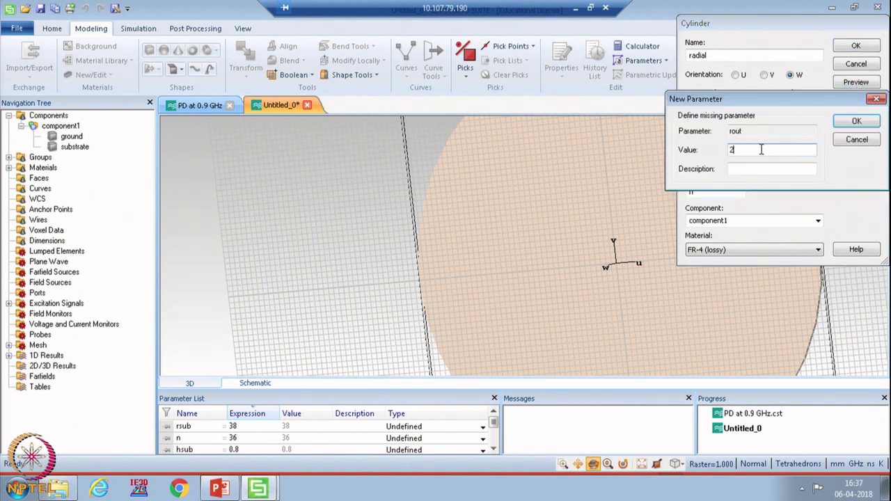
{"action": "left_click", "coordinate": [219, 489]}
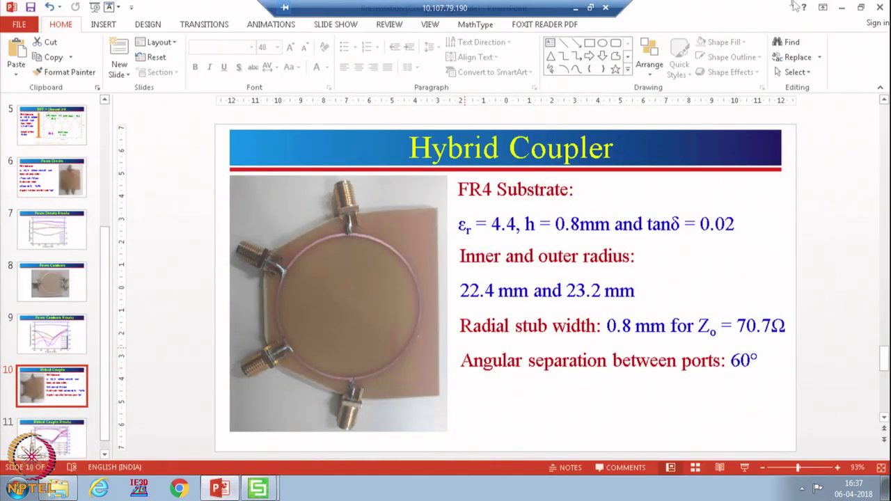
{"action": "left_click", "coordinate": [841, 7]}
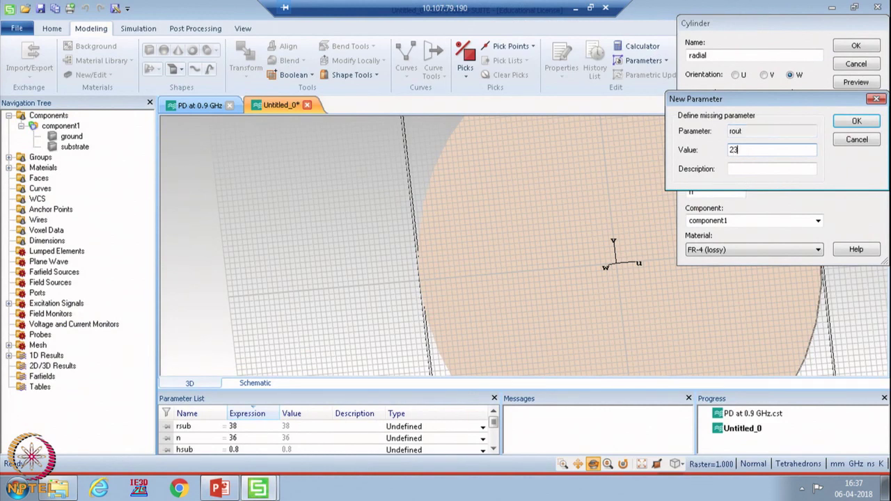
{"action": "left_click", "coordinate": [857, 121]}
{"action": "type", "text": "22.4"}
{"action": "left_click", "coordinate": [857, 121]}
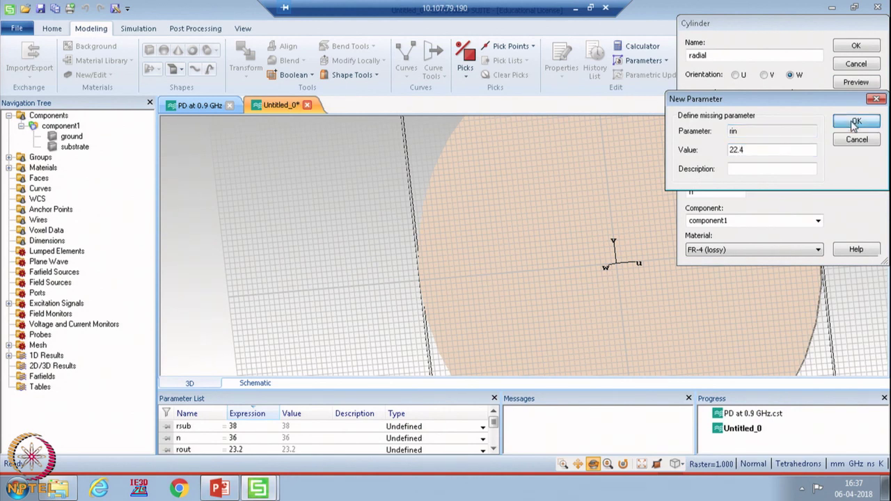
Set the radial ring's material to PEC and create the cylinder
{"action": "left_click", "coordinate": [783, 246]}
{"action": "left_click", "coordinate": [702, 289]}
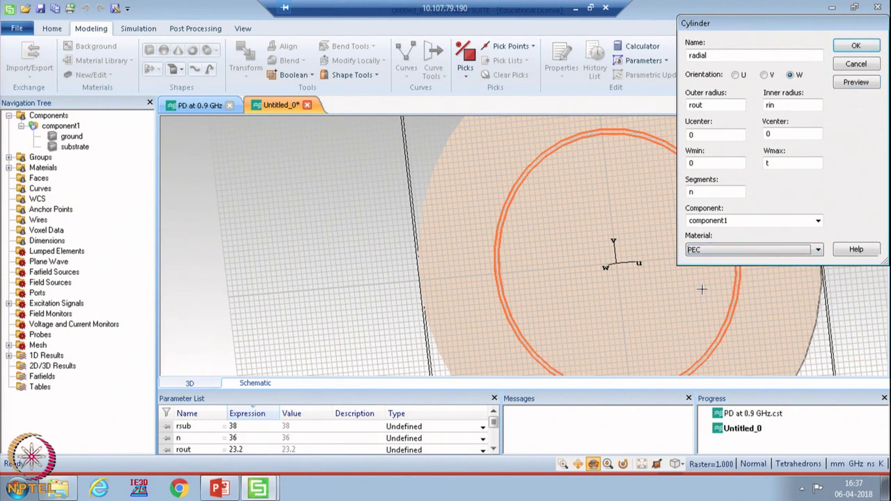
{"action": "left_click", "coordinate": [856, 46]}
Examine the radial ring on the substrate's front face and the substrate's outer rim in a nearly face-on view
{"action": "left_click_drag", "start_coordinate": [619, 275], "coordinate": [696, 213]}
{"action": "left_click_drag", "start_coordinate": [476, 189], "coordinate": [558, 156]}
{"action": "scroll", "coordinate": [558, 156], "scroll_direction": "up", "scroll_amount": 5}
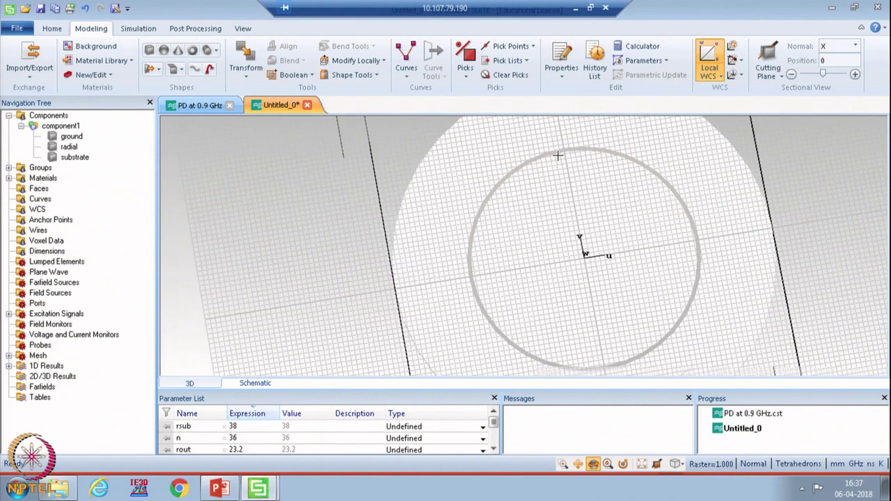
{"action": "scroll", "coordinate": [525, 186], "scroll_direction": "down", "scroll_amount": 5}
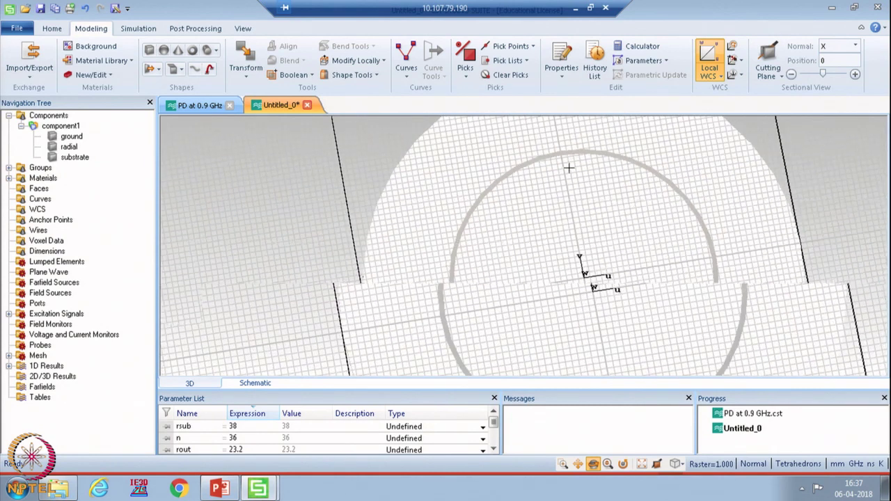
{"action": "left_click", "coordinate": [73, 128]}
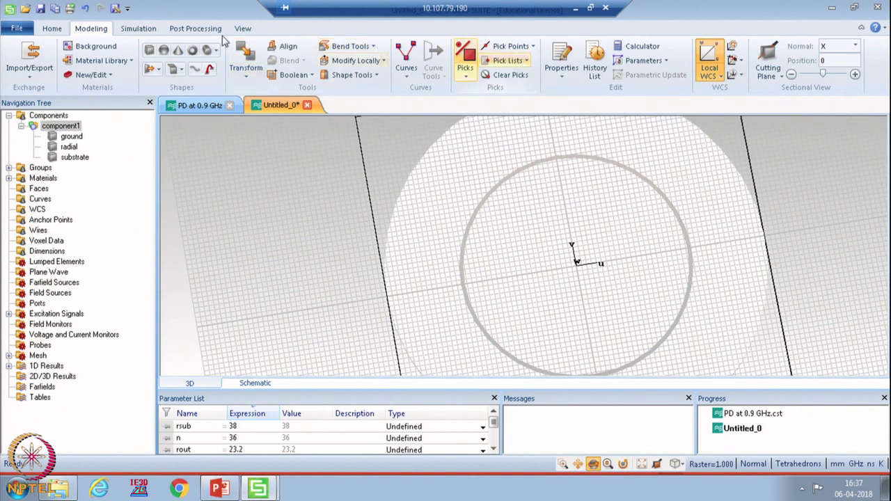
{"action": "left_click", "coordinate": [242, 28]}
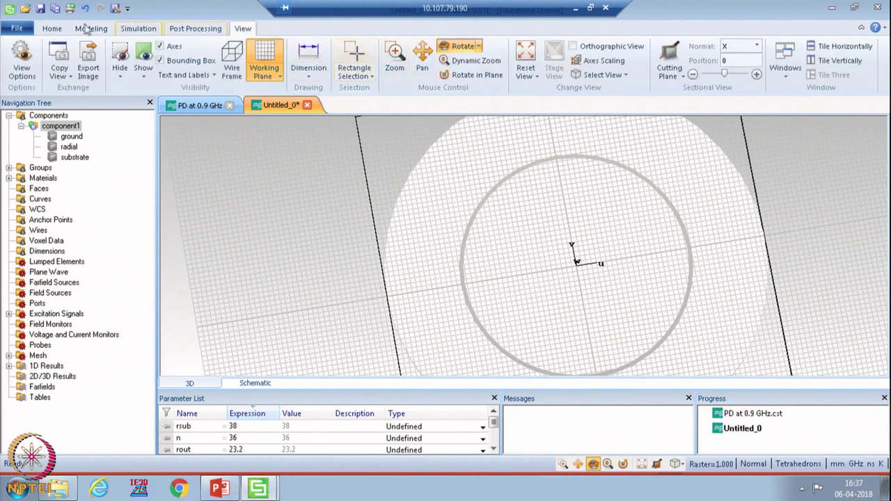
{"action": "left_click", "coordinate": [564, 130]}
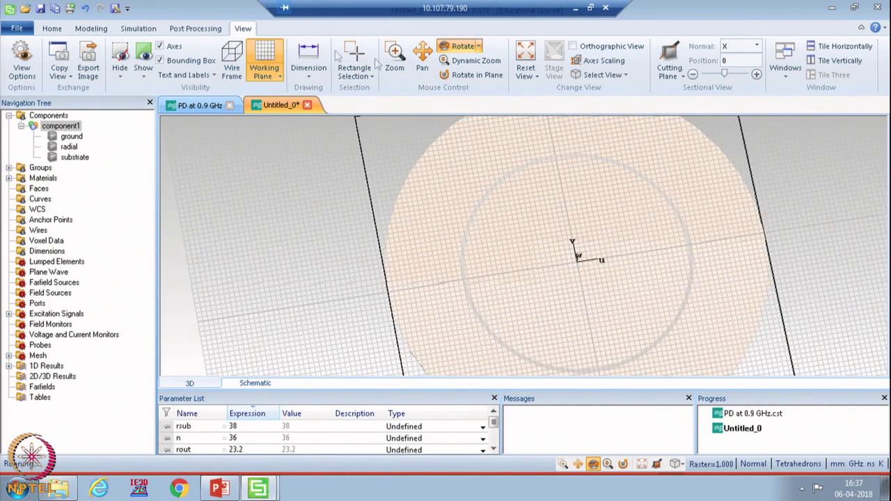
{"action": "left_click", "coordinate": [91, 27]}
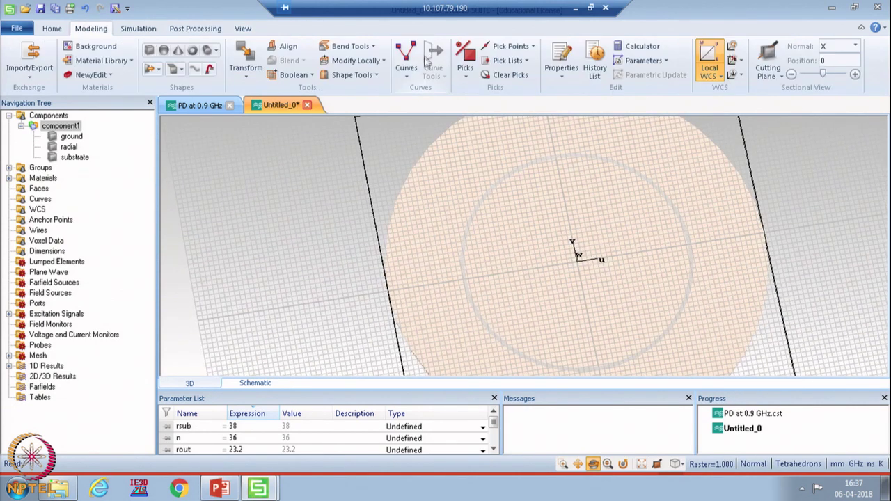
{"action": "left_click", "coordinate": [242, 28]}
{"action": "left_click", "coordinate": [423, 64]}
{"action": "left_click_drag", "start_coordinate": [521, 157], "coordinate": [498, 208]}
{"action": "scroll", "coordinate": [500, 187], "scroll_direction": "up", "scroll_amount": 5}
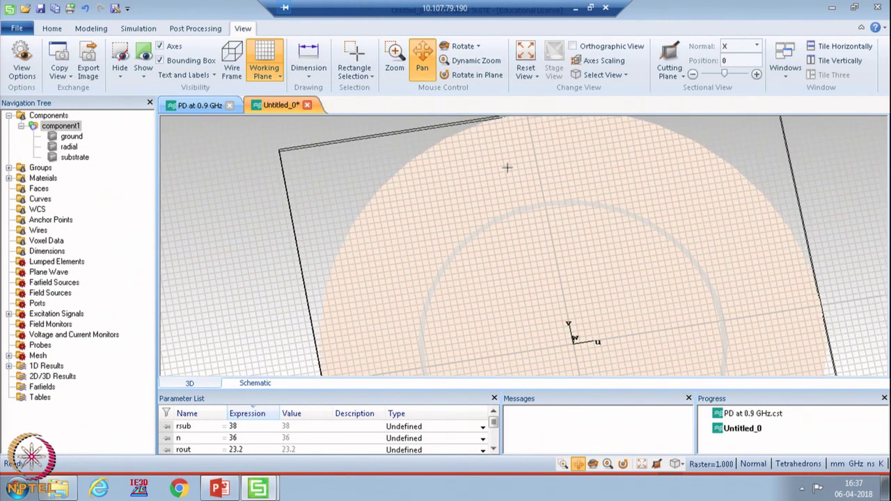
{"action": "scroll", "coordinate": [446, 148], "scroll_direction": "down", "scroll_amount": 4}
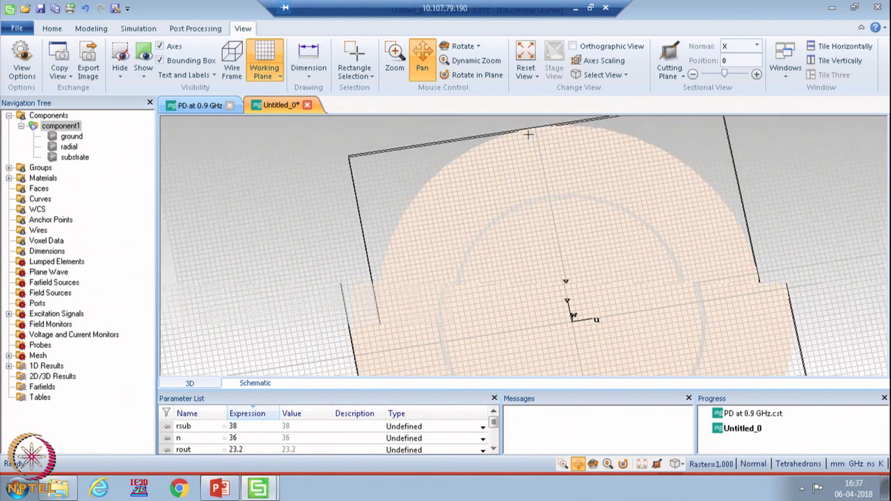
{"action": "scroll", "coordinate": [451, 256], "scroll_direction": "up", "scroll_amount": 3}
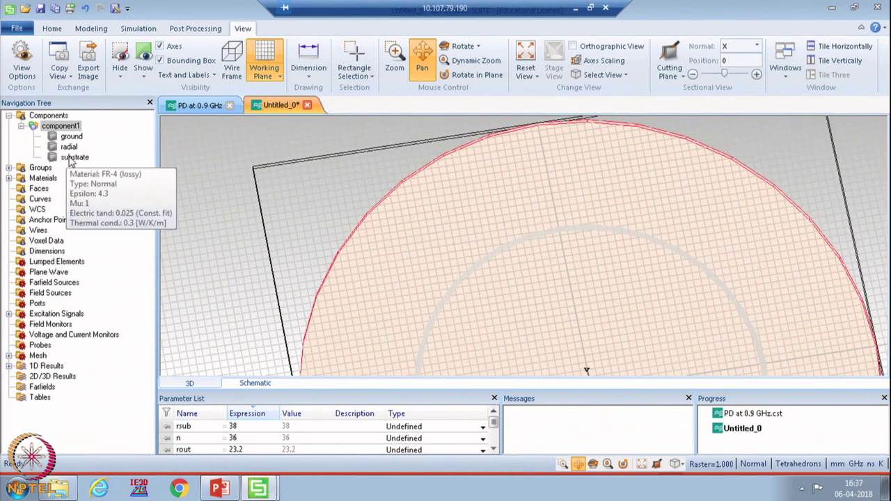
{"action": "left_click", "coordinate": [72, 158]}
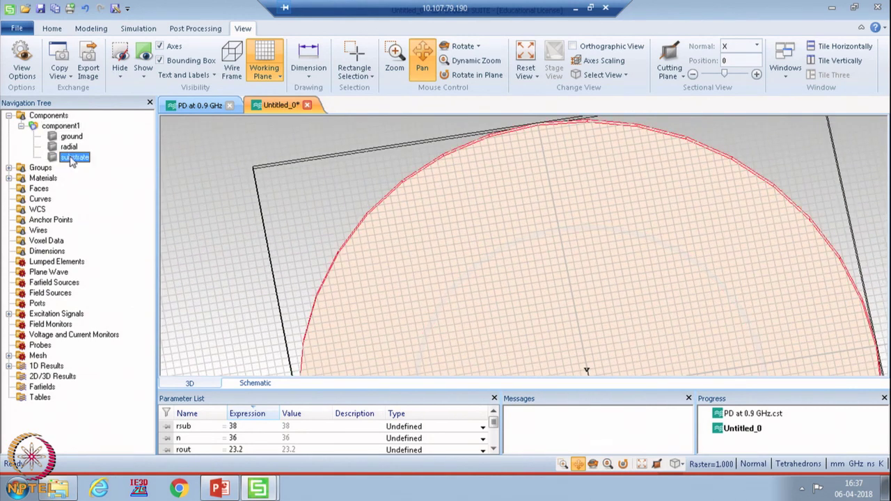
{"action": "left_click", "coordinate": [65, 127]}
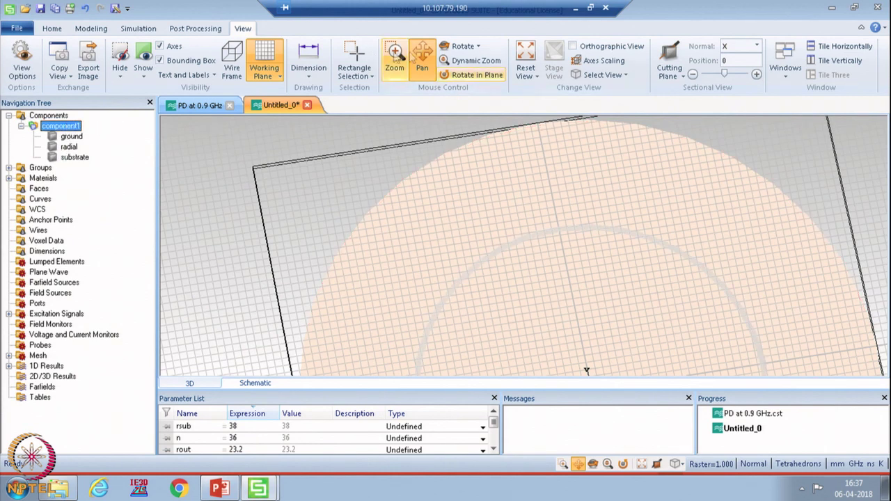
Pick a point on the substrate's upper rim and align the local WCS with it
{"action": "left_click", "coordinate": [52, 29]}
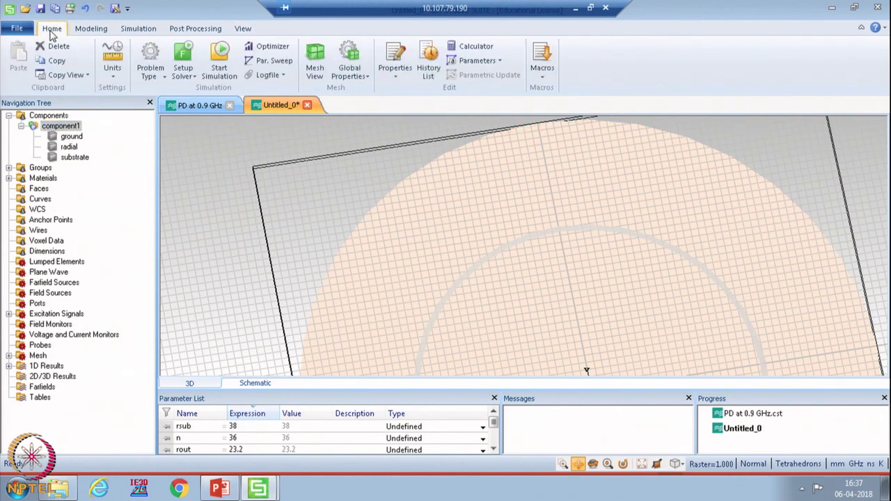
{"action": "left_click", "coordinate": [89, 29]}
{"action": "left_click", "coordinate": [477, 60]}
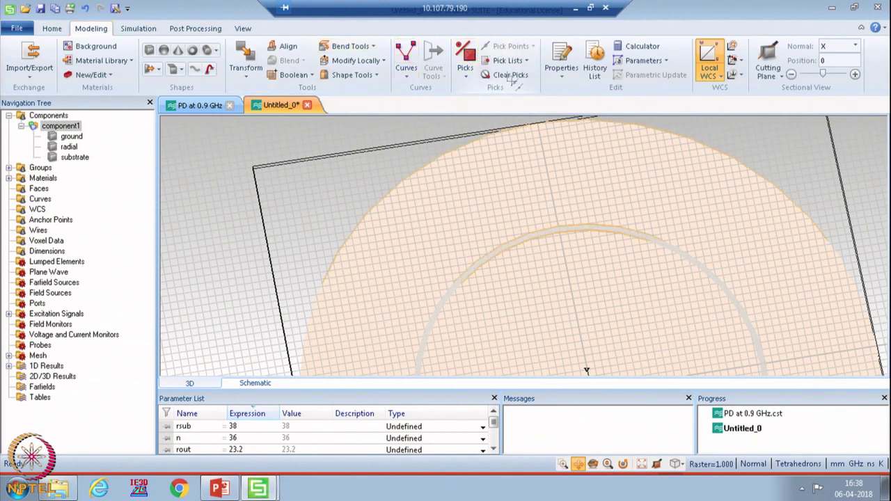
{"action": "left_click", "coordinate": [521, 125]}
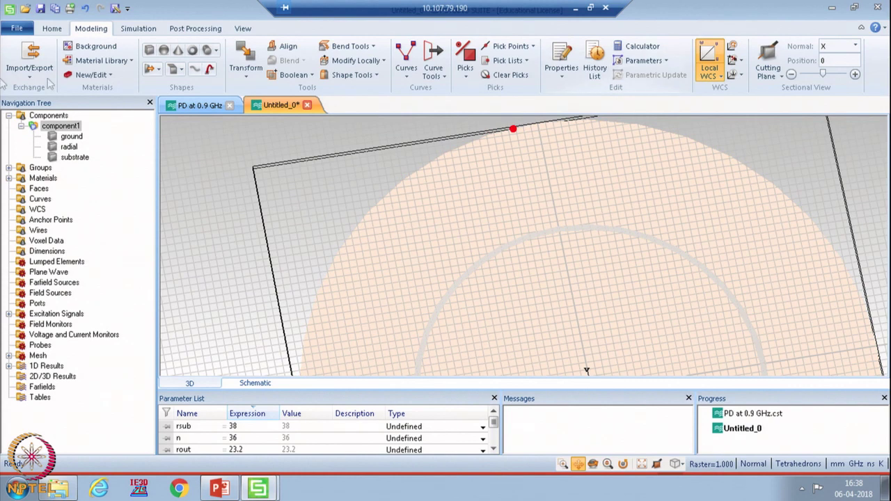
{"action": "left_click", "coordinate": [737, 60]}
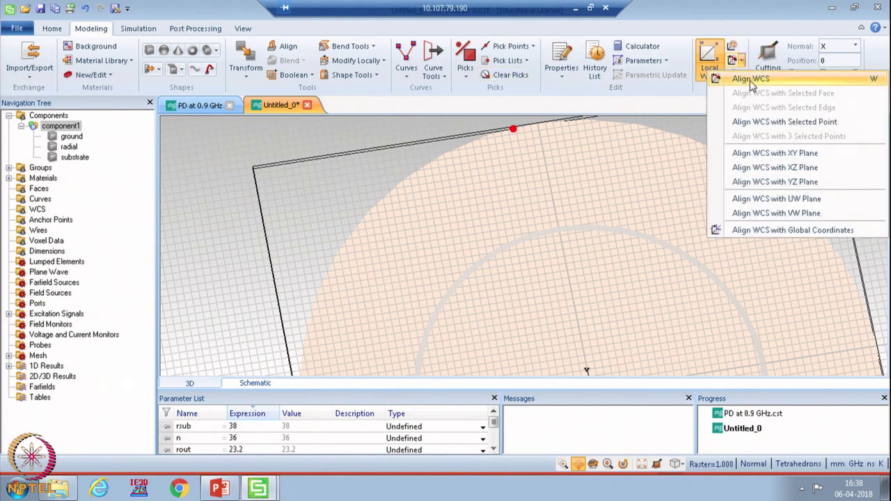
{"action": "left_click", "coordinate": [751, 79]}
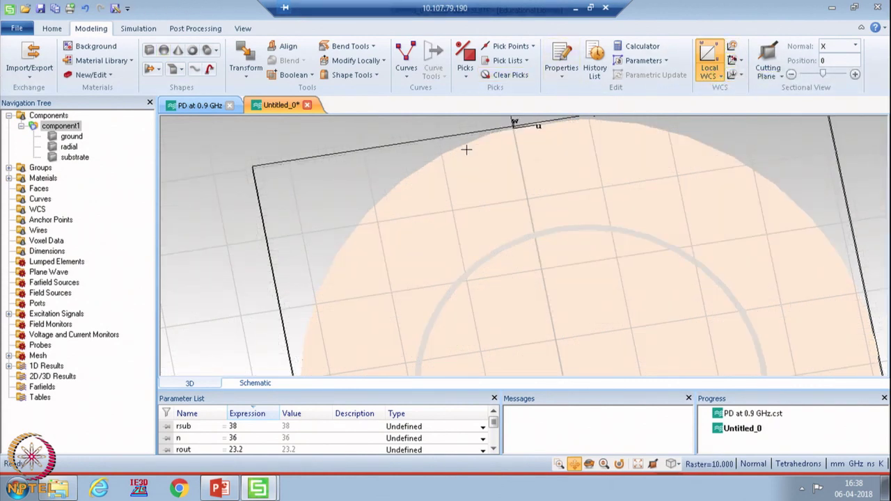
Set up a PEC brick named out1 at the WCS origin with Vmax rsub-rin+ex and Wmax t
{"action": "left_click", "coordinate": [152, 54]}
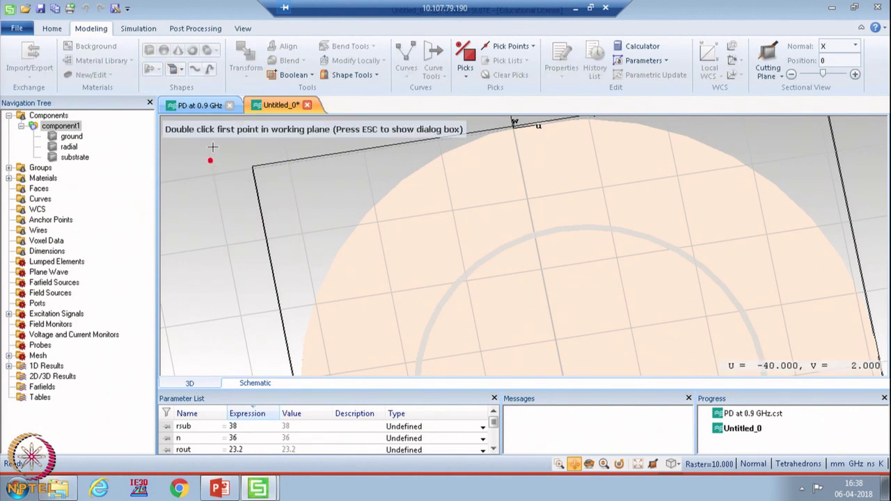
{"action": "key", "text": "Escape"}
{"action": "type", "text": "o"}
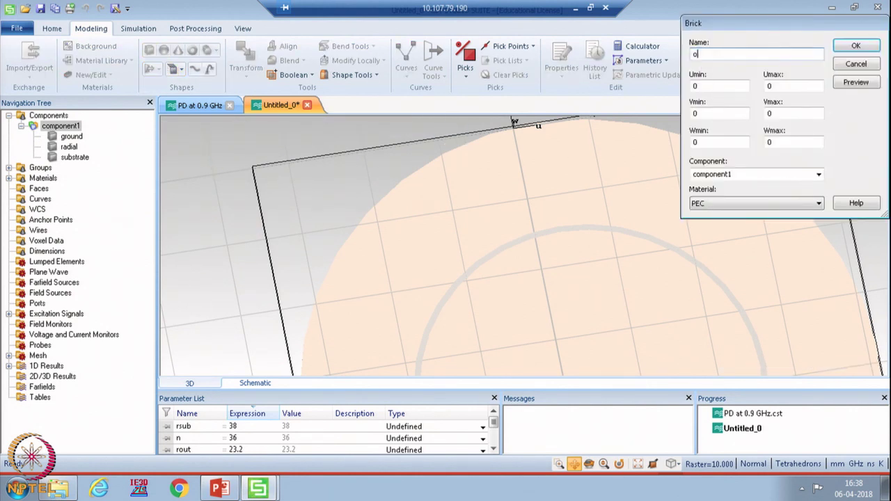
{"action": "left_click", "coordinate": [711, 86]}
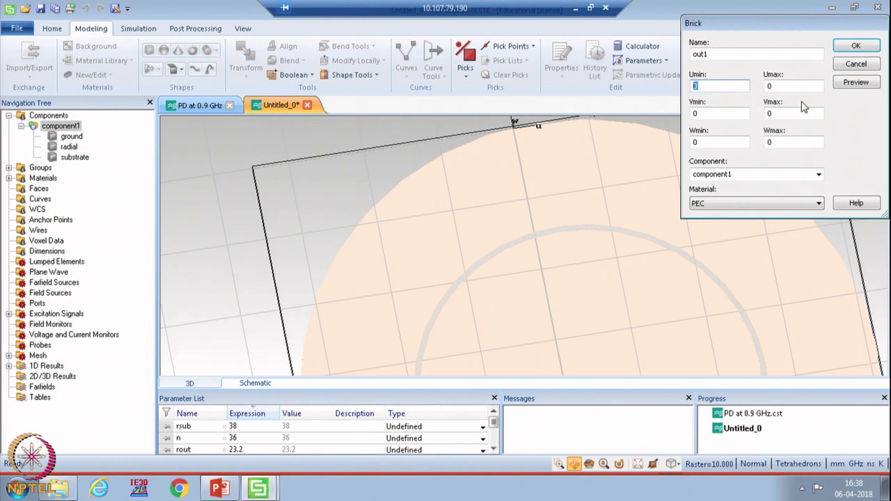
{"action": "left_click", "coordinate": [547, 193]}
{"action": "scroll", "coordinate": [547, 193], "scroll_direction": "down", "scroll_amount": 3}
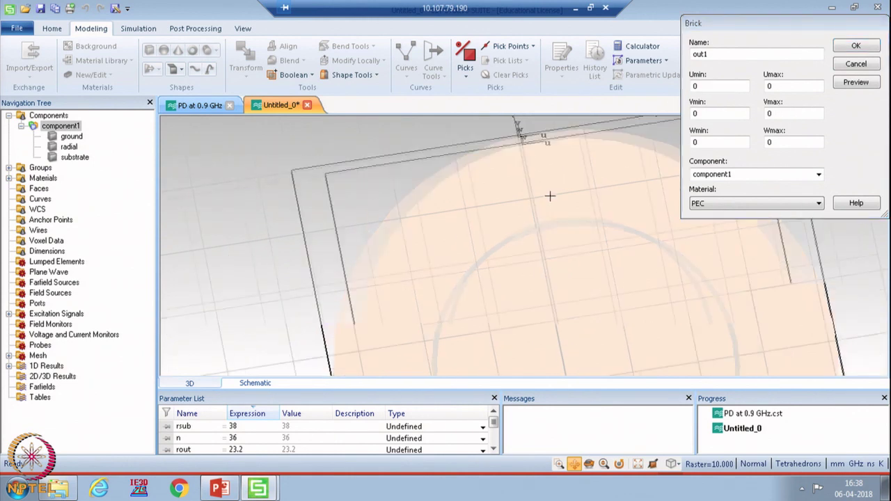
{"action": "left_click", "coordinate": [736, 123]}
{"action": "left_click", "coordinate": [787, 114]}
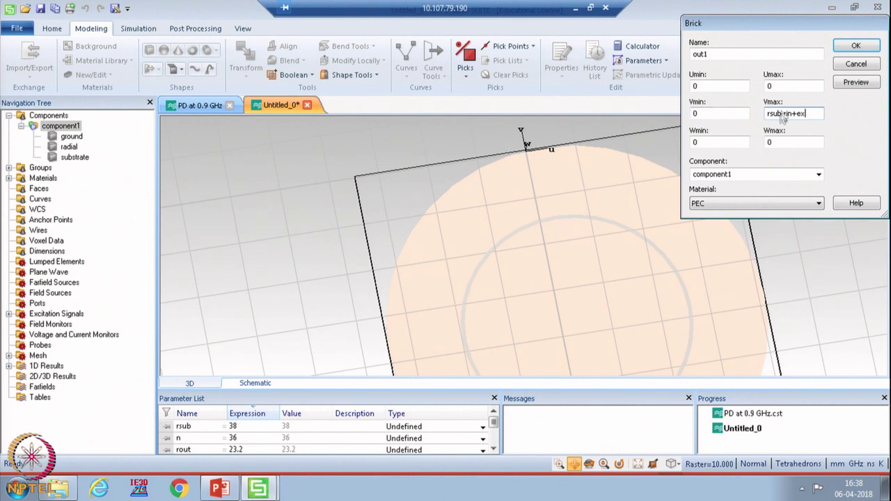
{"action": "left_click", "coordinate": [778, 143]}
{"action": "type", "text": "t"}
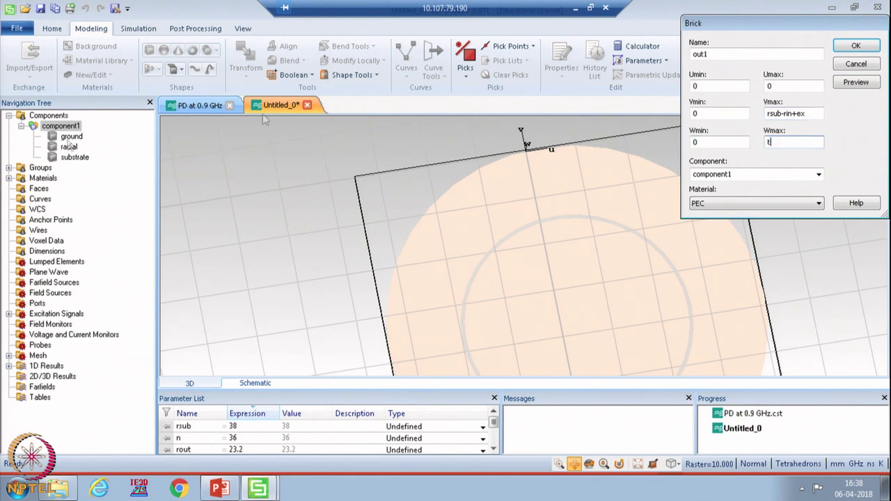
Set the out1 brick's U range from -w50/2 to w50/2 and preview it, defining the missing parameters w50 as 1.55 and ex
{"action": "left_click", "coordinate": [792, 86]}
{"action": "key", "text": "shift+Tab"}
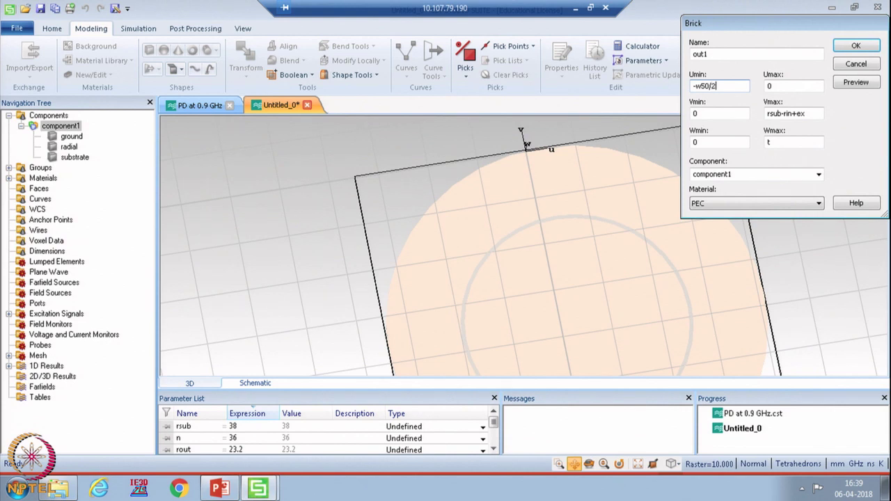
{"action": "key", "text": "Tab"}
{"action": "left_click", "coordinate": [857, 82]}
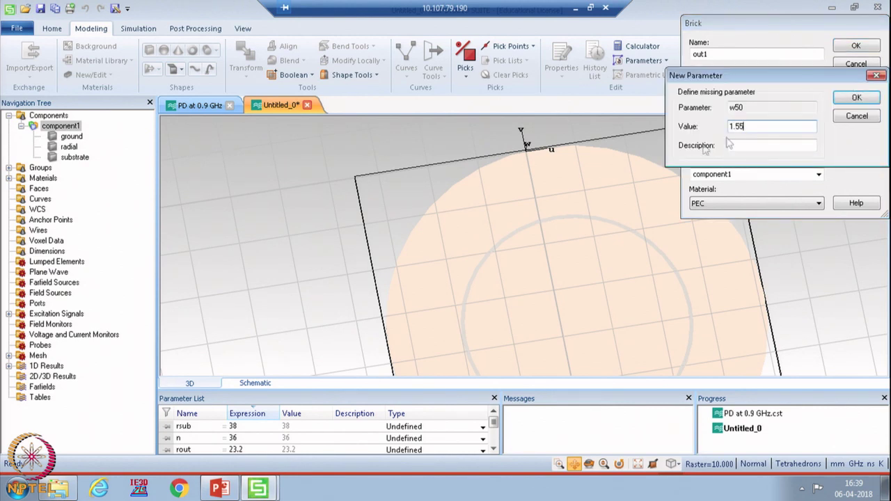
{"action": "left_click", "coordinate": [858, 98]}
{"action": "left_click", "coordinate": [842, 103]}
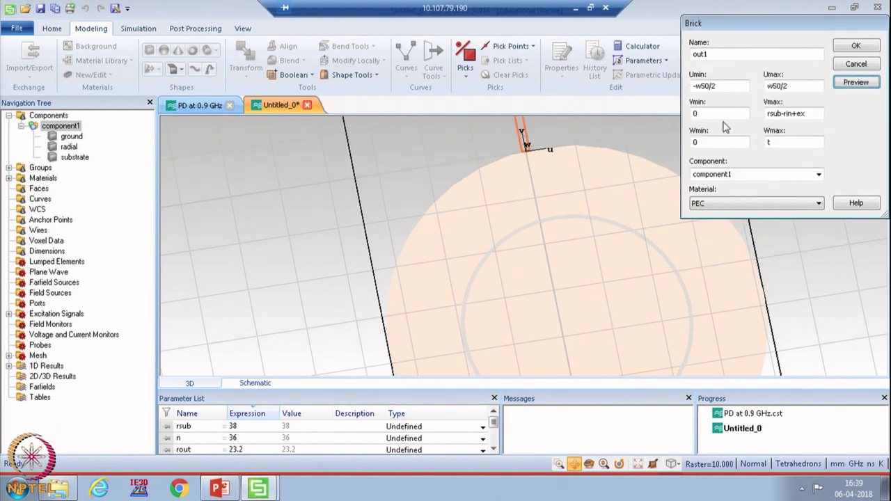
Enclose the out1 brick's Vmax expression in parentheses with a leading minus sign
{"action": "left_click", "coordinate": [768, 114]}
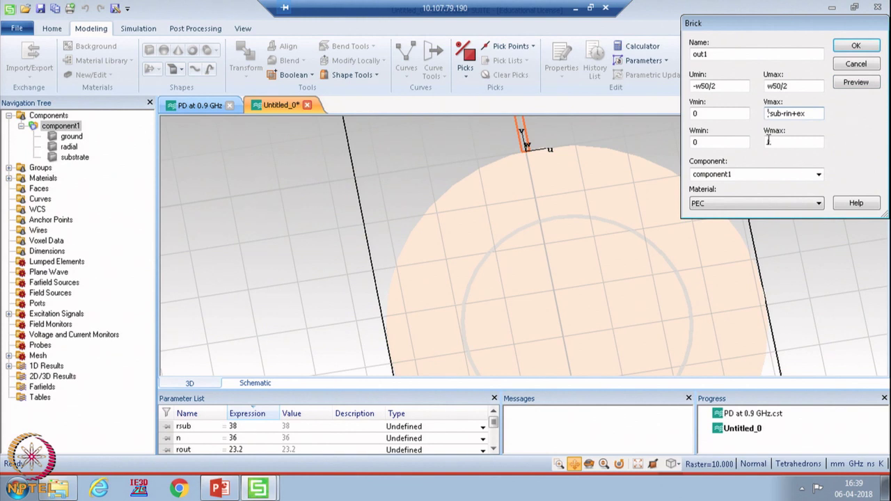
{"action": "left_click", "coordinate": [769, 141]}
{"action": "type", "text": "t"}
{"action": "left_click_drag", "start_coordinate": [772, 113], "coordinate": [780, 114]}
{"action": "type", "text": "(rin"}
{"action": "key", "text": "End"}
{"action": "type", "text": ")"}
{"action": "type", "text": "i"}
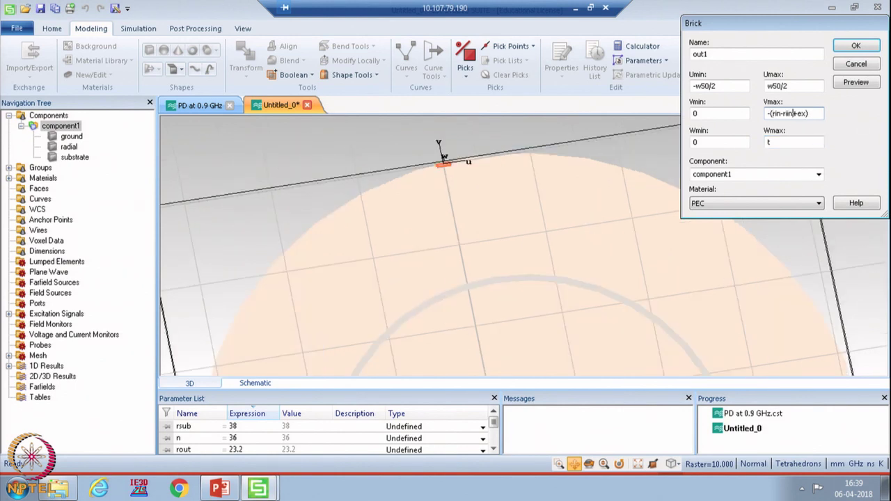
Correct the out1 brick's Vmax expression to -(rsub-rin+ex), dismissing the definition of the mistyped parameter riin, and preview the brick
{"action": "key", "text": "BackSpace"}
{"action": "key", "text": "BackSpace"}
{"action": "type", "text": "su"}
{"action": "left_click", "coordinate": [855, 83]}
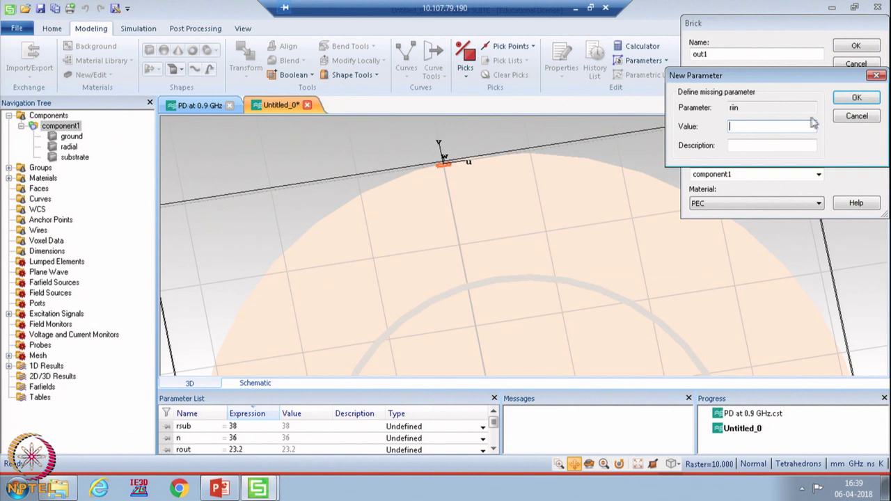
{"action": "left_click", "coordinate": [877, 76]}
{"action": "left_click", "coordinate": [820, 154]}
{"action": "left_click_drag", "start_coordinate": [789, 114], "coordinate": [793, 115]}
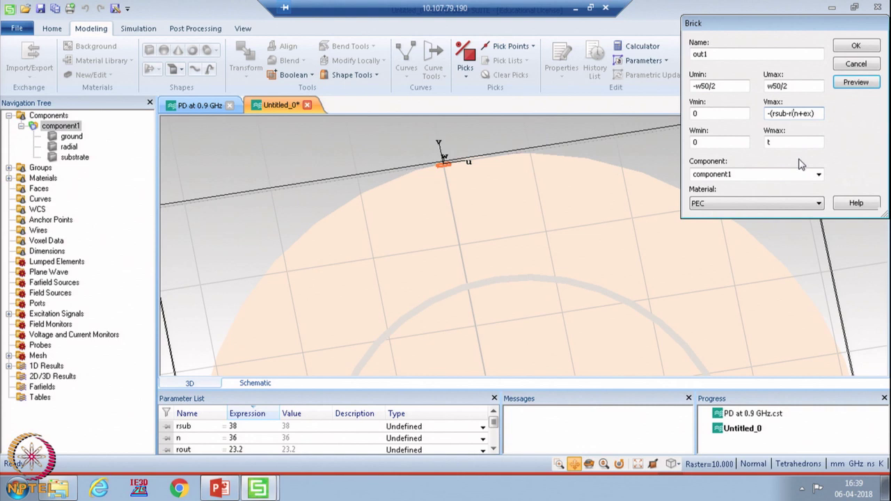
{"action": "left_click", "coordinate": [855, 82]}
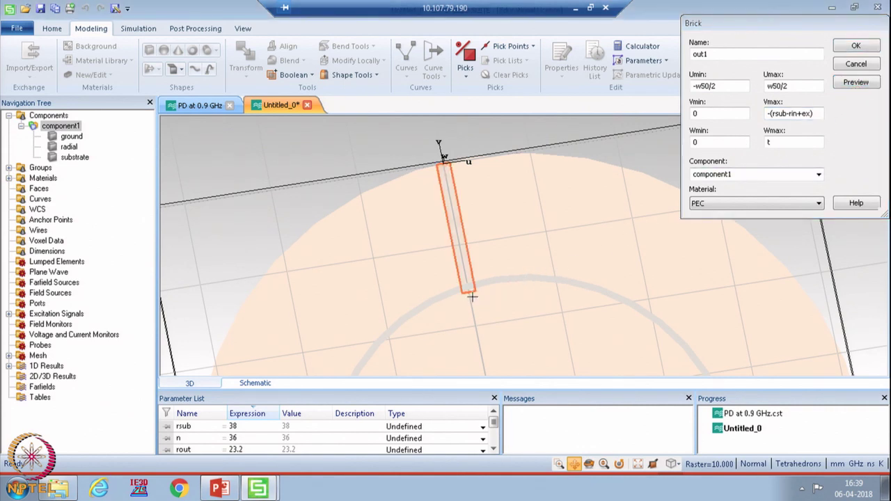
Set the parameter ex to 0.2, preview its effect on the out1 brick, and create the brick
{"action": "scroll", "coordinate": [482, 297], "scroll_direction": "up", "scroll_amount": 3}
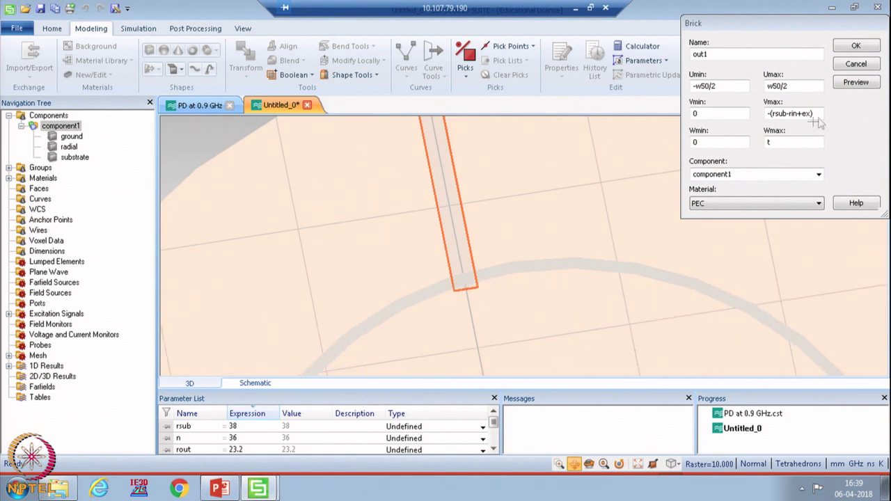
{"action": "left_click", "coordinate": [494, 450]}
{"action": "left_click", "coordinate": [494, 450]}
{"action": "left_click", "coordinate": [494, 450]}
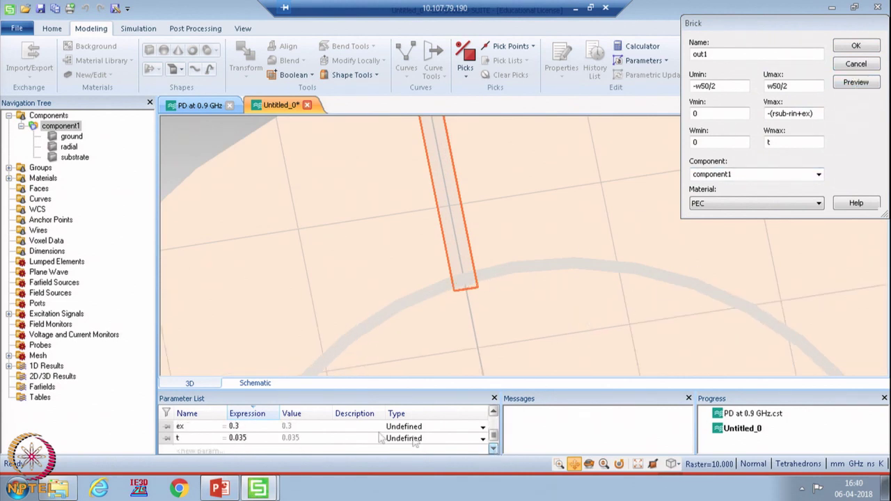
{"action": "double_click", "coordinate": [254, 426]}
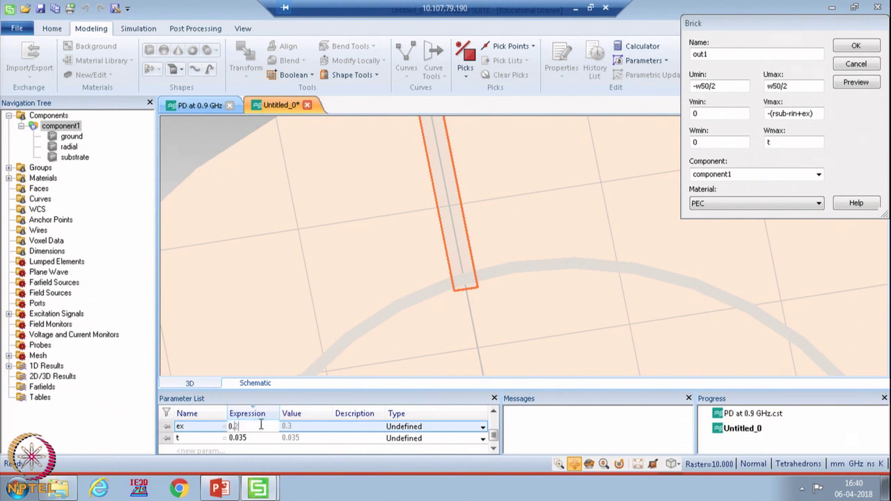
{"action": "left_click", "coordinate": [851, 83]}
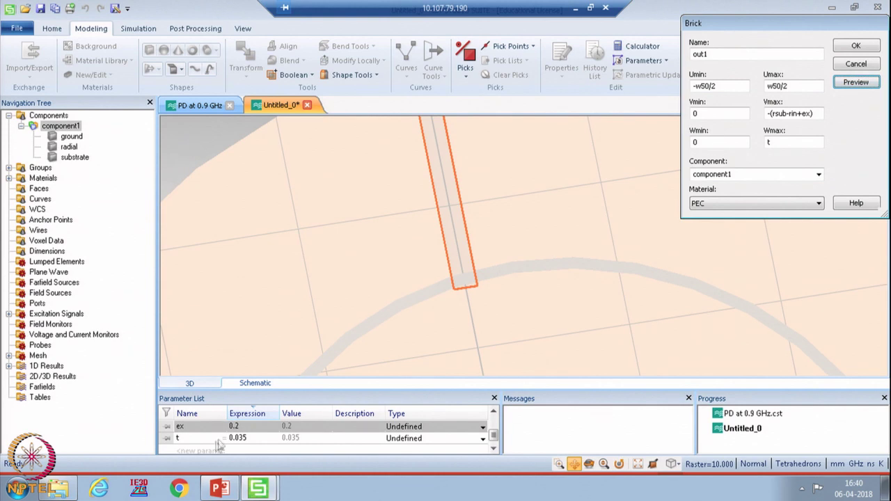
{"action": "left_click", "coordinate": [248, 428]}
{"action": "left_click", "coordinate": [251, 427]}
{"action": "left_click", "coordinate": [251, 428]}
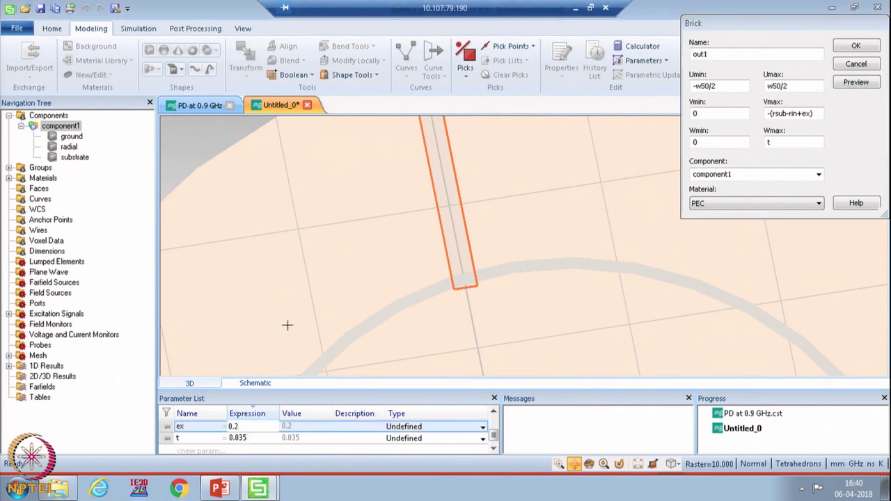
{"action": "left_click", "coordinate": [818, 52]}
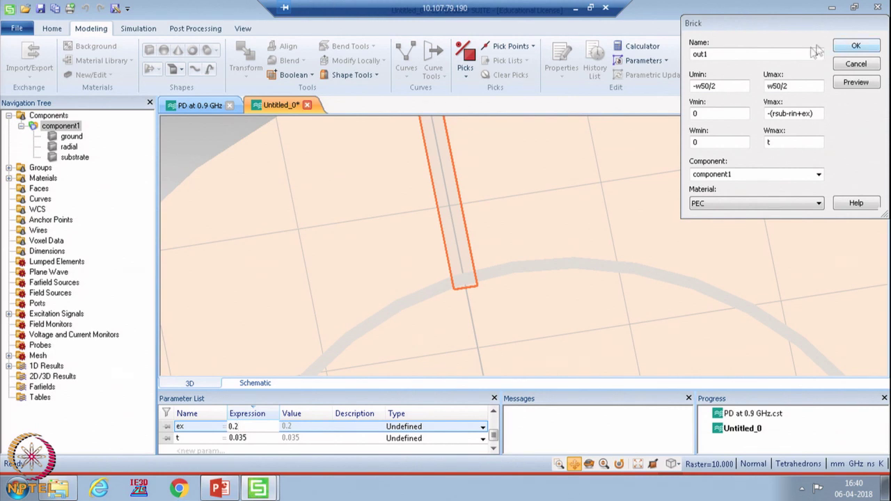
{"action": "left_click", "coordinate": [856, 46]}
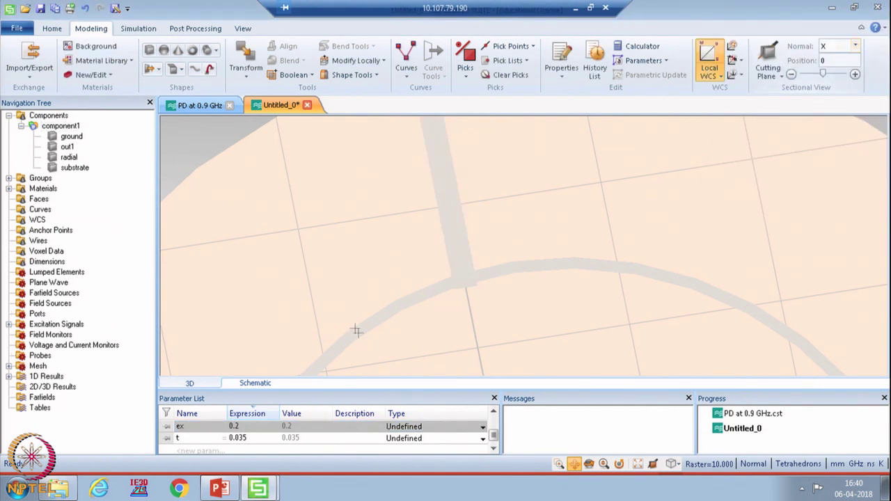
{"action": "scroll", "coordinate": [546, 252], "scroll_direction": "down", "scroll_amount": 3}
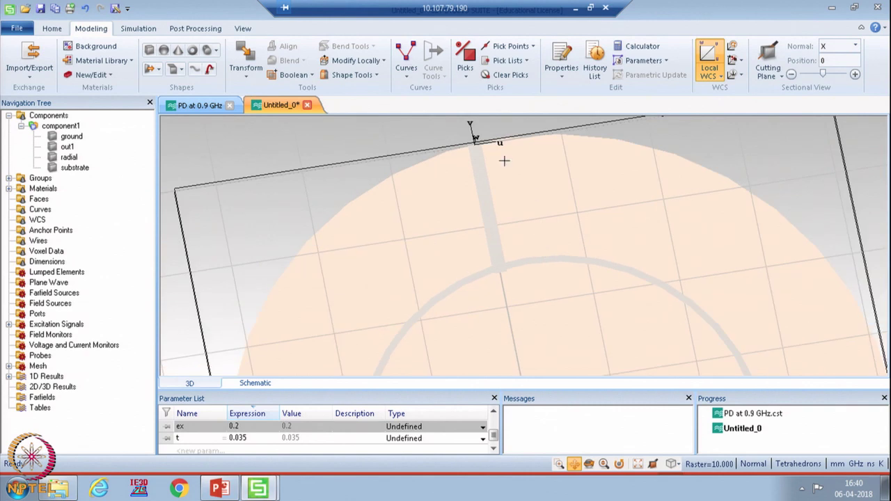
{"action": "scroll", "coordinate": [529, 213], "scroll_direction": "up", "scroll_amount": 1}
{"action": "left_click_drag", "start_coordinate": [530, 213], "coordinate": [478, 146]}
{"action": "scroll", "coordinate": [505, 235], "scroll_direction": "down", "scroll_amount": 5}
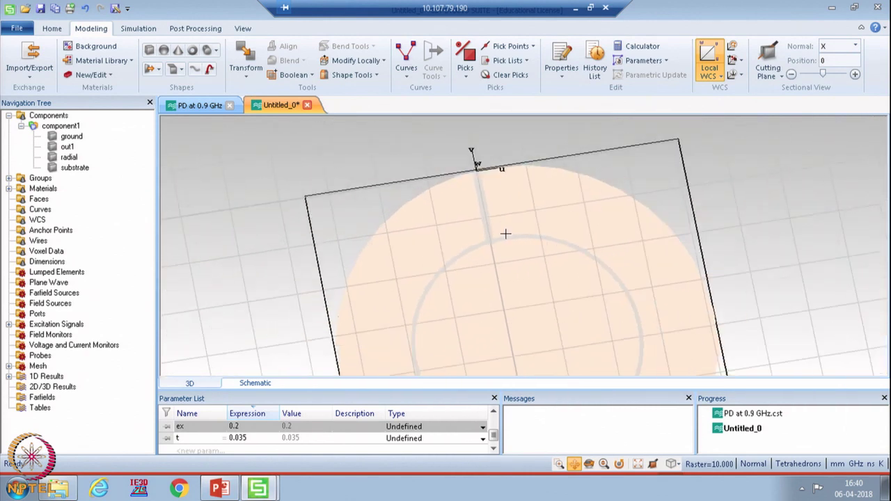
{"action": "left_click", "coordinate": [67, 148]}
{"action": "right_click", "coordinate": [67, 148]}
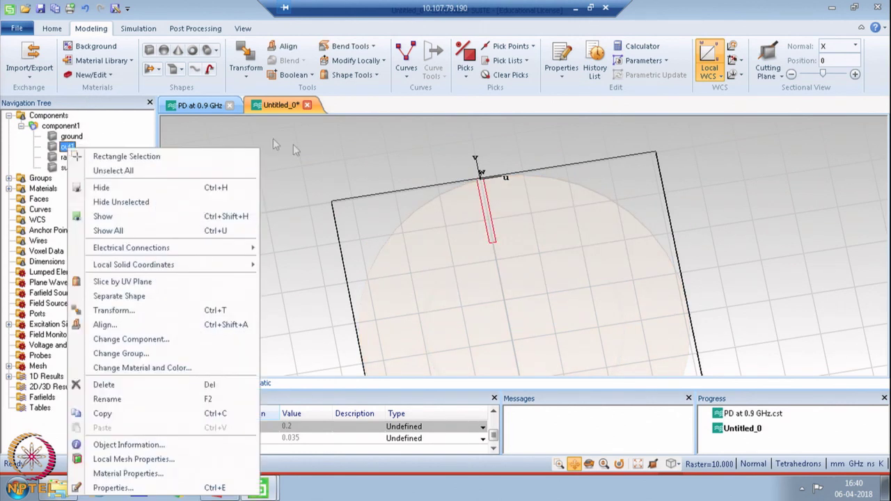
{"action": "key", "text": "Escape"}
Align the WCS with the top face of the substrate
{"action": "key", "text": "f"}
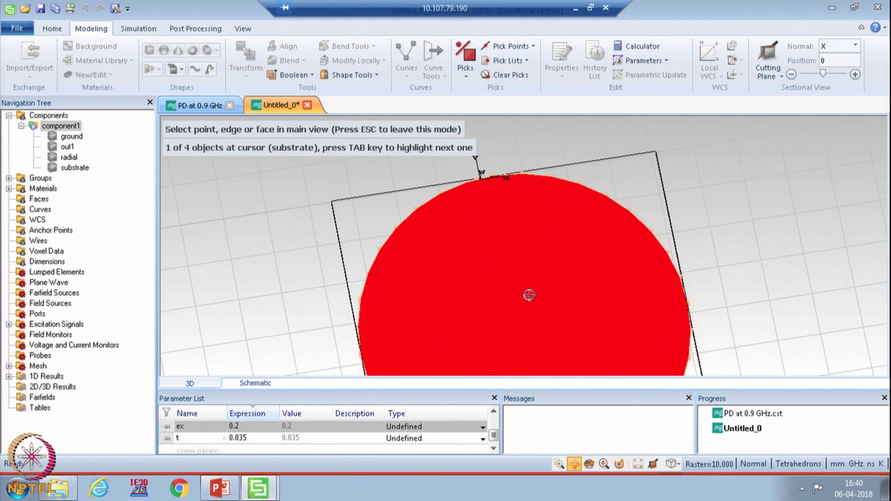
{"action": "left_click", "coordinate": [529, 296]}
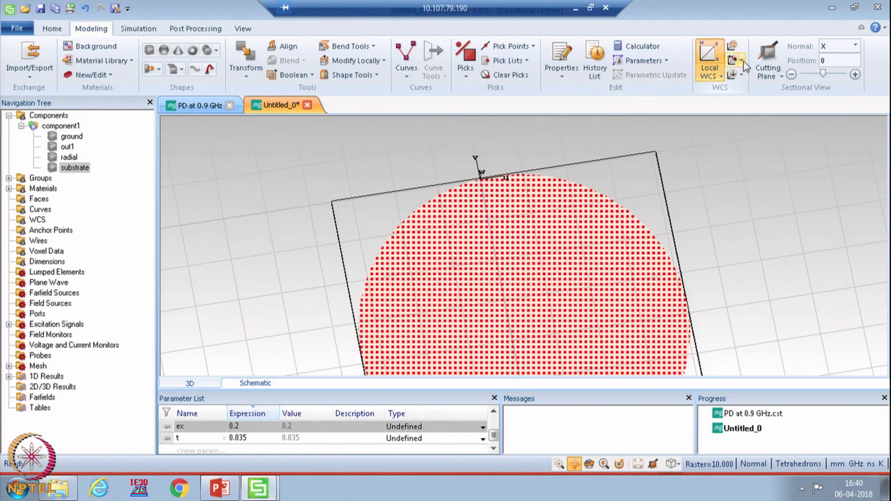
{"action": "left_click", "coordinate": [742, 61]}
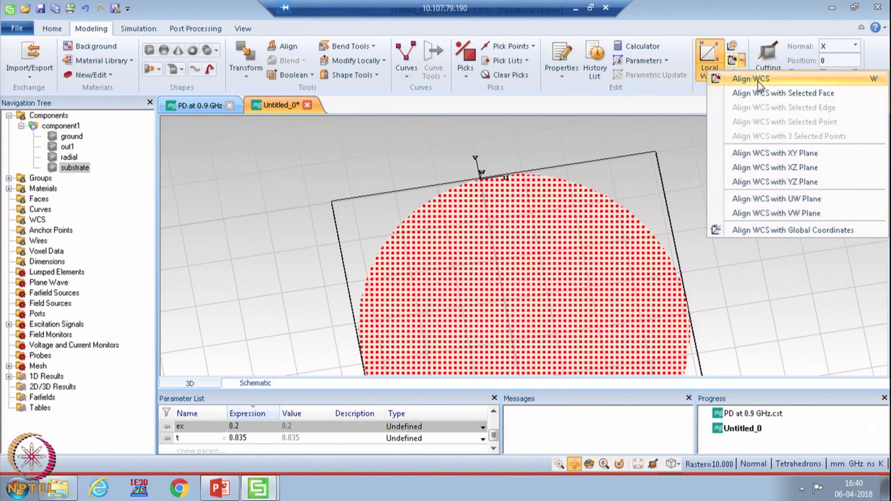
{"action": "left_click", "coordinate": [752, 79]}
{"action": "left_click", "coordinate": [68, 149]}
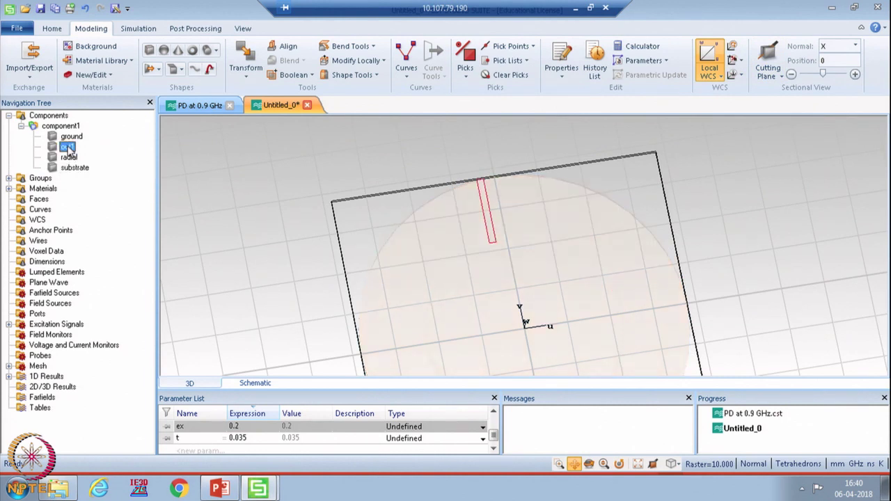
{"action": "right_click", "coordinate": [69, 148]}
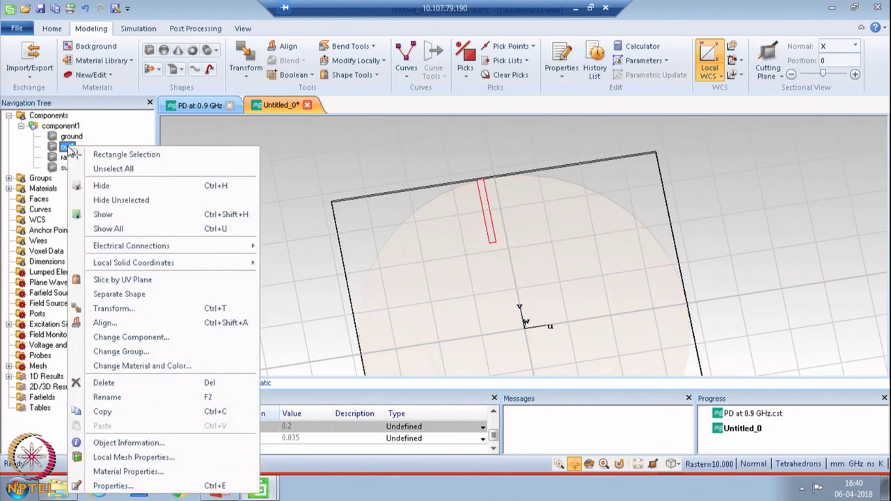
{"action": "left_click", "coordinate": [129, 310]}
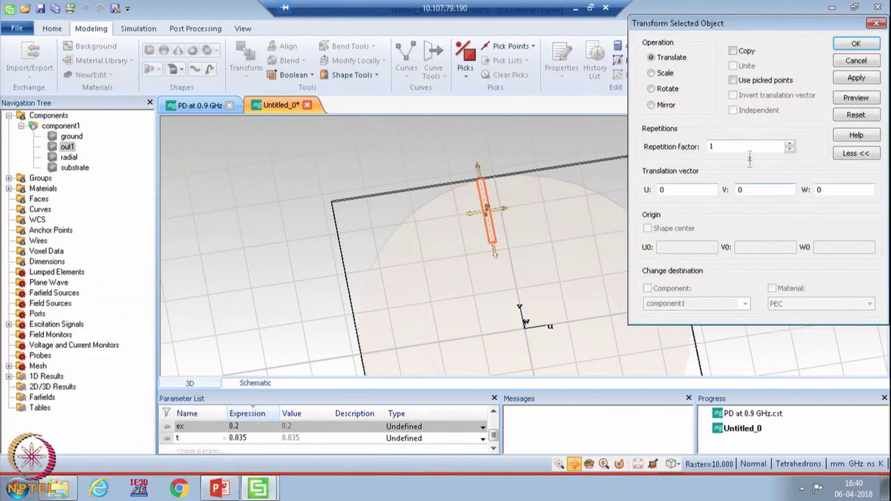
{"action": "left_click", "coordinate": [878, 24]}
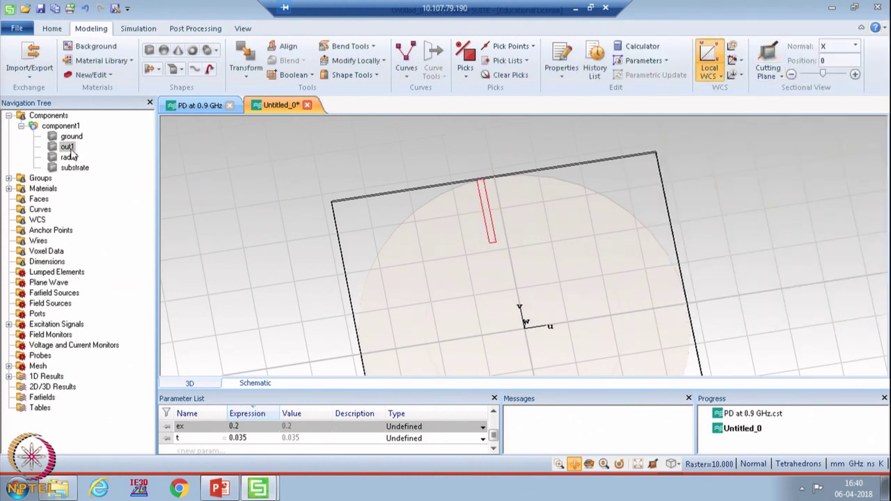
Rotate copies of out1 by 60 degrees about the W axis with a repetition factor of 3
{"action": "right_click", "coordinate": [72, 153]}
{"action": "left_click", "coordinate": [120, 311]}
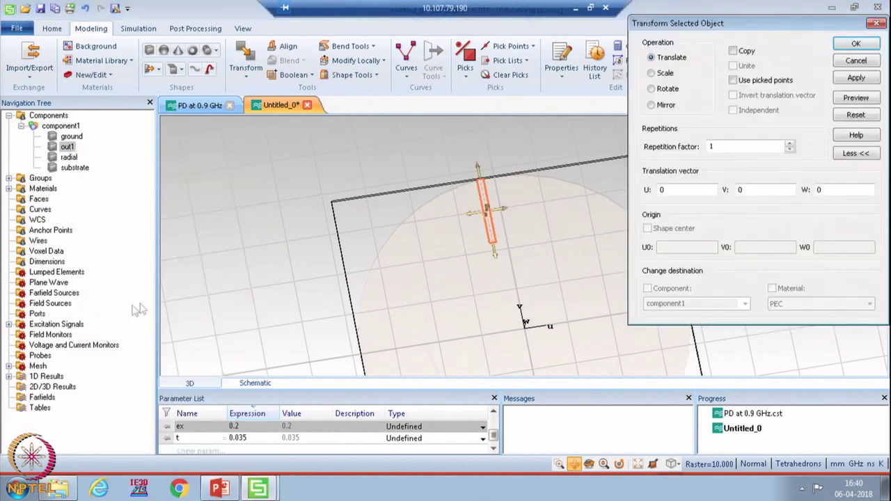
{"action": "left_click", "coordinate": [653, 91]}
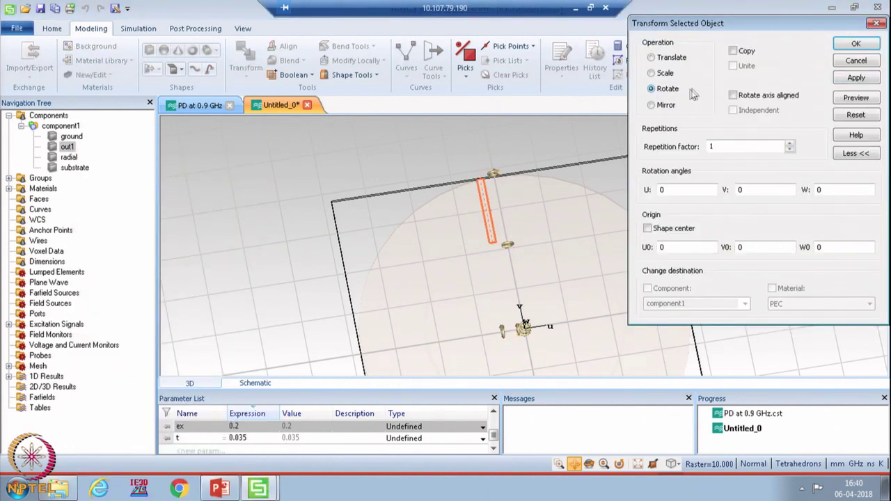
{"action": "left_click", "coordinate": [734, 51]}
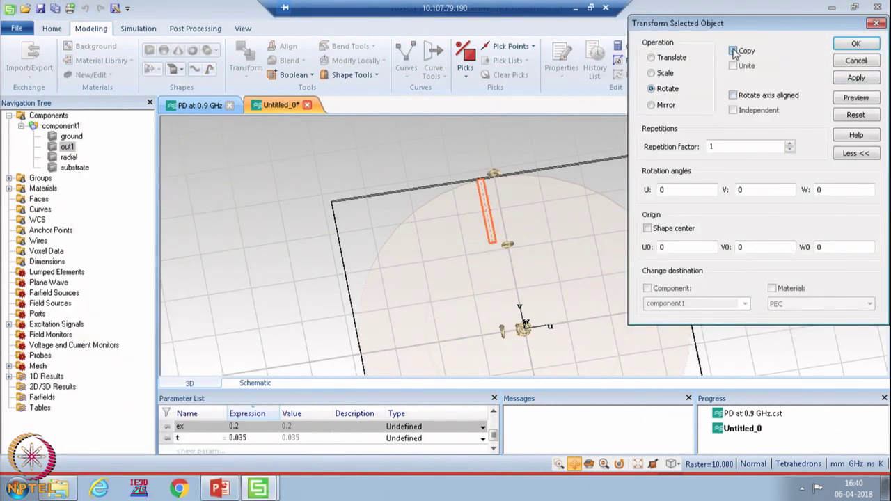
{"action": "double_click", "coordinate": [839, 190]}
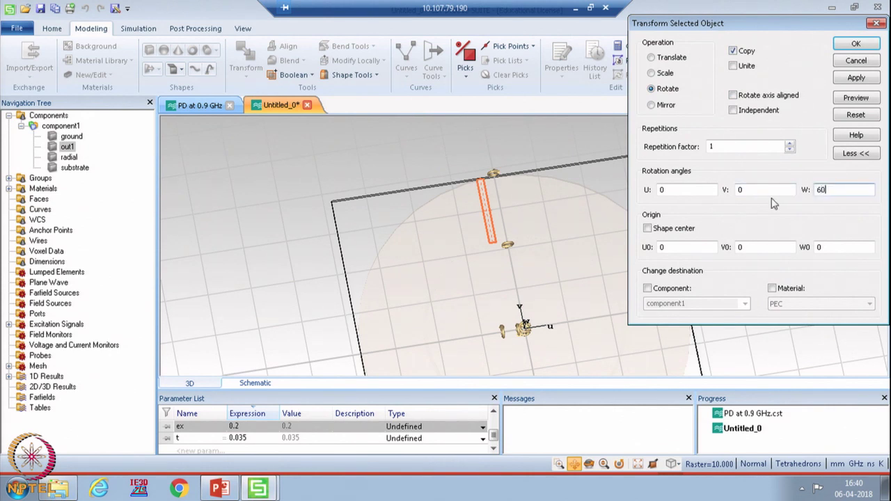
{"action": "left_click", "coordinate": [790, 144]}
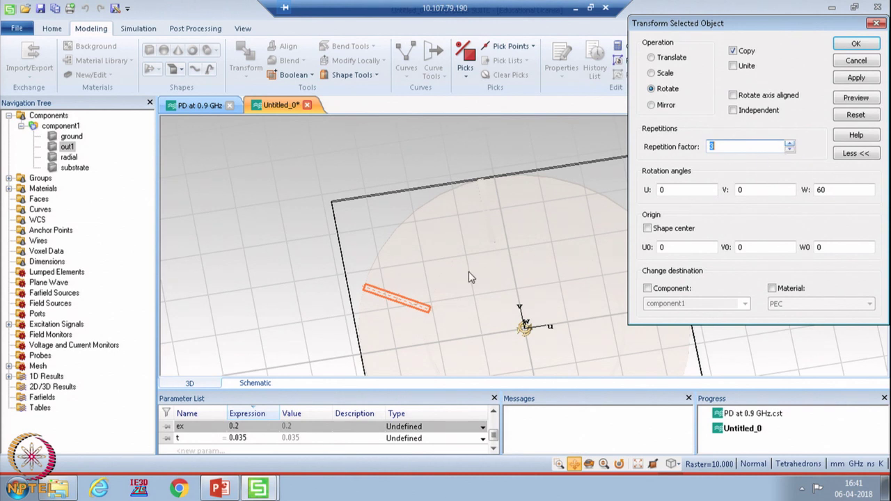
{"action": "scroll", "coordinate": [469, 274], "scroll_direction": "down", "scroll_amount": 4}
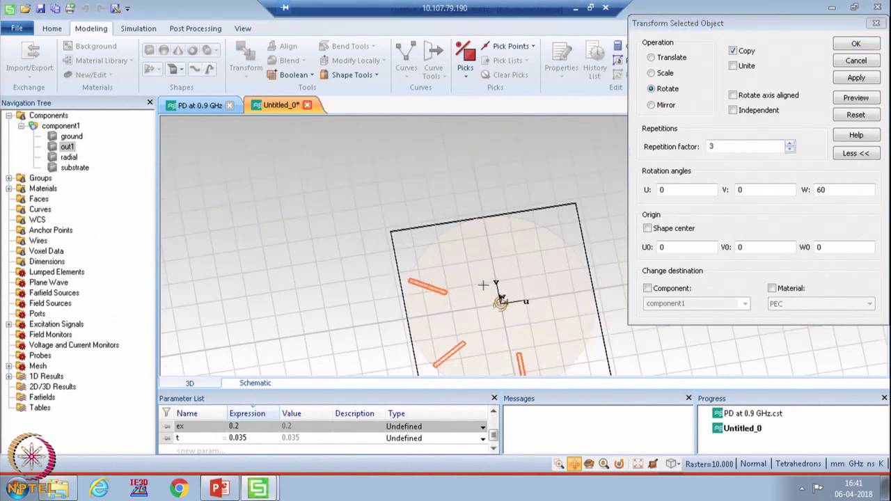
{"action": "scroll", "coordinate": [483, 286], "scroll_direction": "down", "scroll_amount": 3}
{"action": "scroll", "coordinate": [514, 311], "scroll_direction": "up", "scroll_amount": 4}
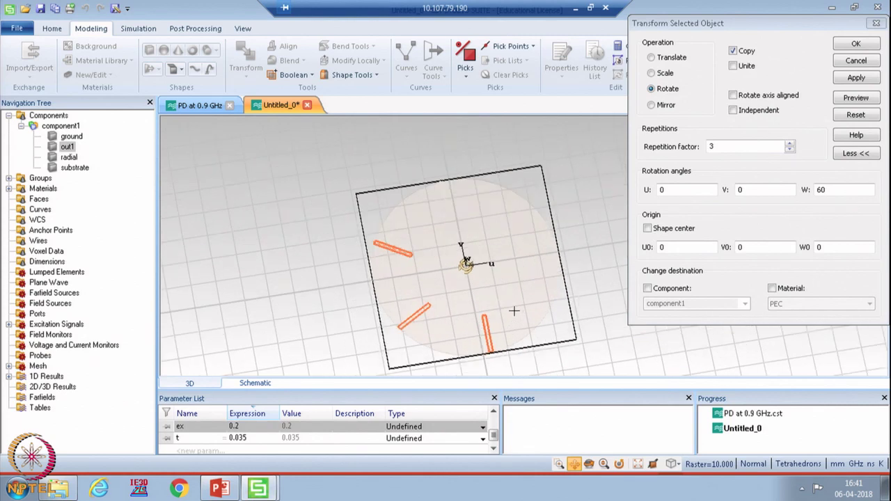
{"action": "left_click", "coordinate": [852, 46]}
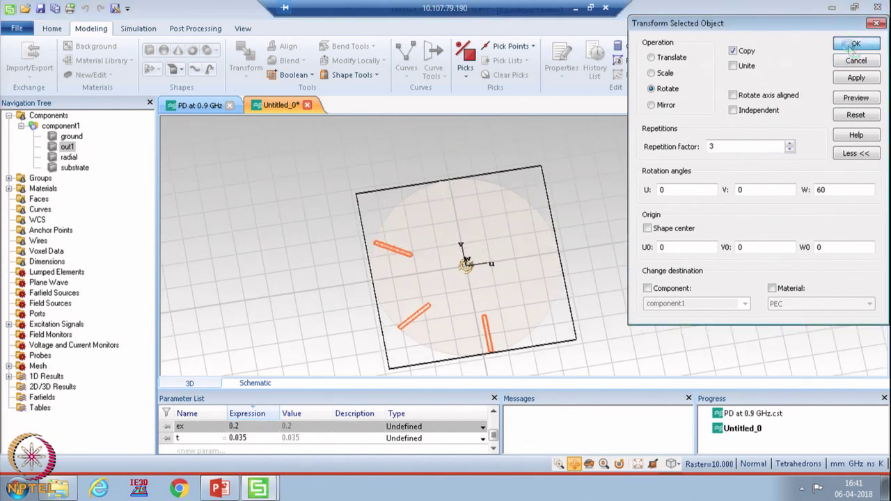
Examine the copied feed lines where they meet the ring and the substrate's outer edge
{"action": "left_click", "coordinate": [60, 126]}
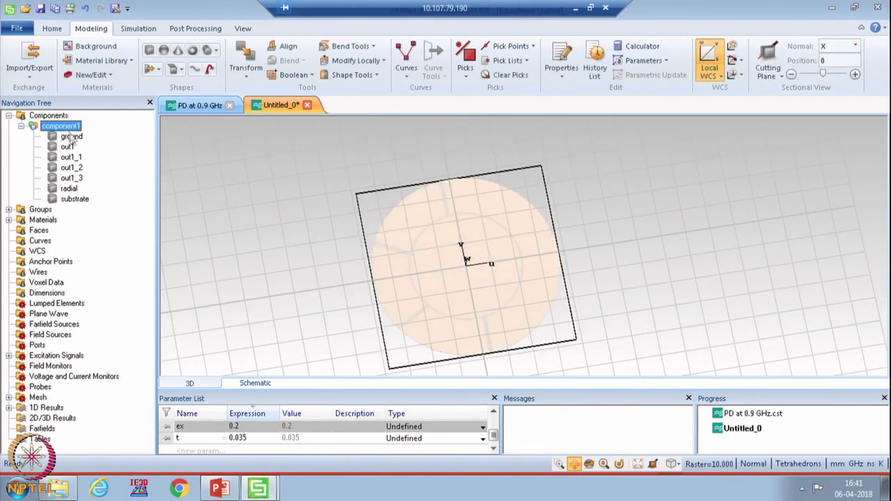
{"action": "scroll", "coordinate": [464, 318], "scroll_direction": "up", "scroll_amount": 3}
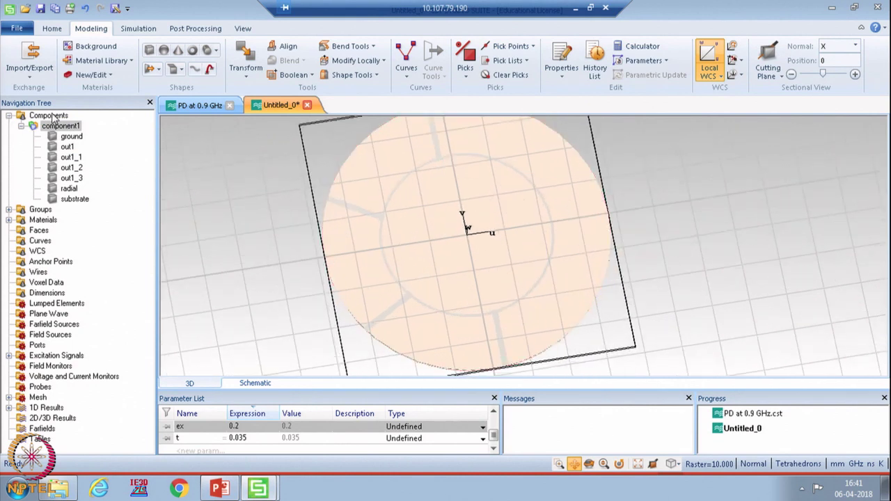
{"action": "left_click", "coordinate": [48, 116]}
{"action": "scroll", "coordinate": [523, 356], "scroll_direction": "up", "scroll_amount": 3}
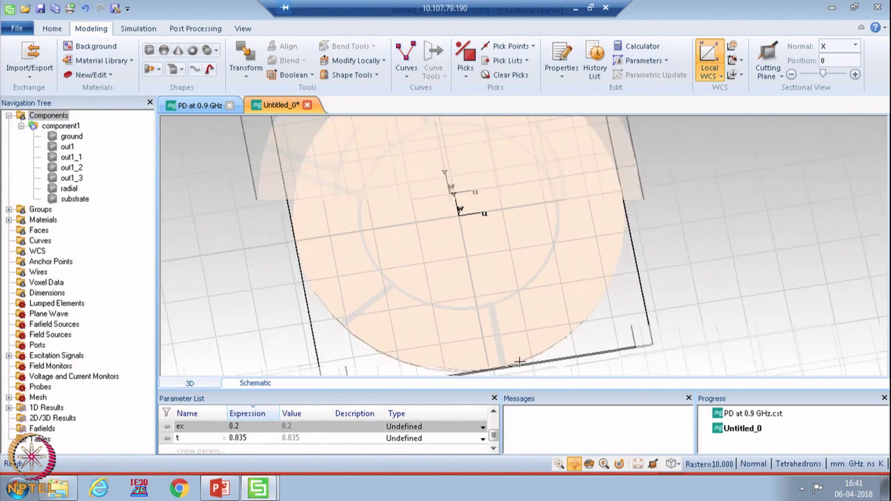
{"action": "scroll", "coordinate": [216, 307], "scroll_direction": "up", "scroll_amount": 5}
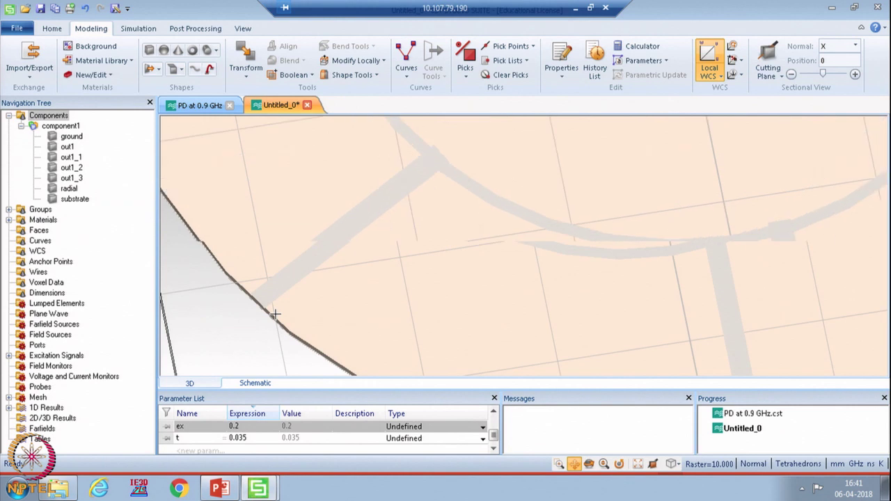
{"action": "scroll", "coordinate": [253, 303], "scroll_direction": "up", "scroll_amount": 2}
{"action": "key", "text": "Down"}
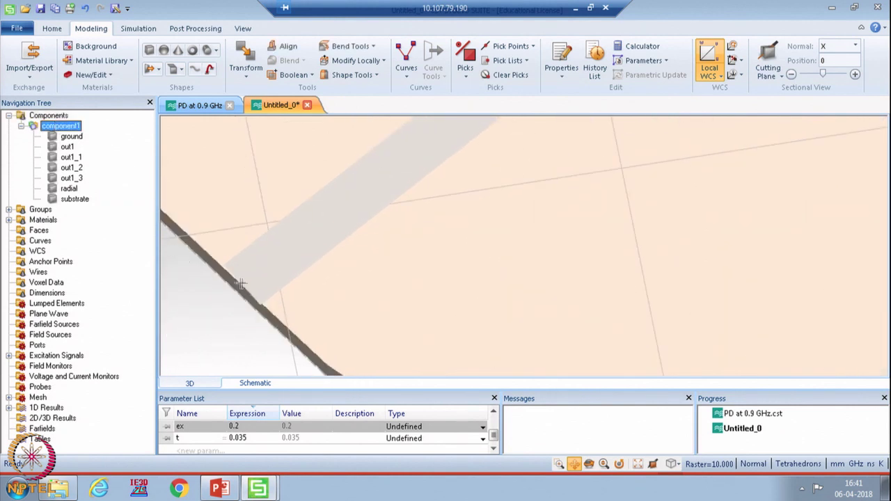
{"action": "scroll", "coordinate": [272, 282], "scroll_direction": "up", "scroll_amount": 1}
{"action": "left_click_drag", "start_coordinate": [272, 282], "coordinate": [230, 269]}
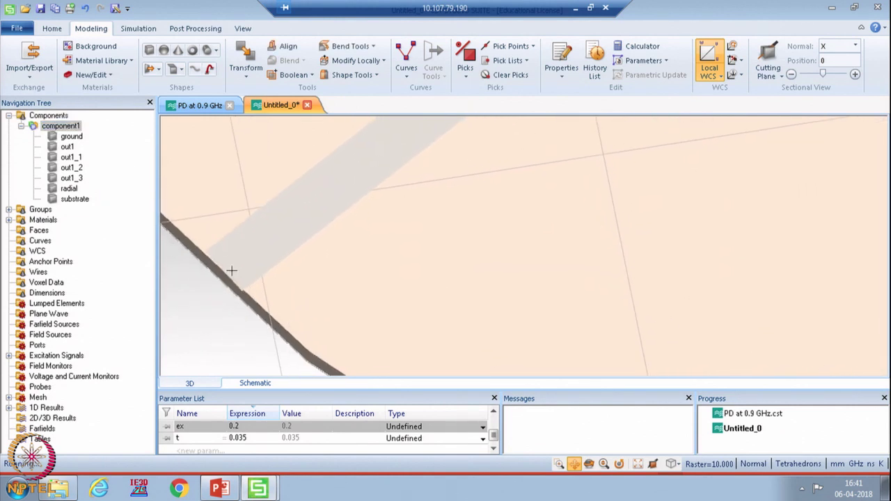
Pick the thin outer end face of a copied feed line at the substrate's edge
{"action": "left_click", "coordinate": [465, 57]}
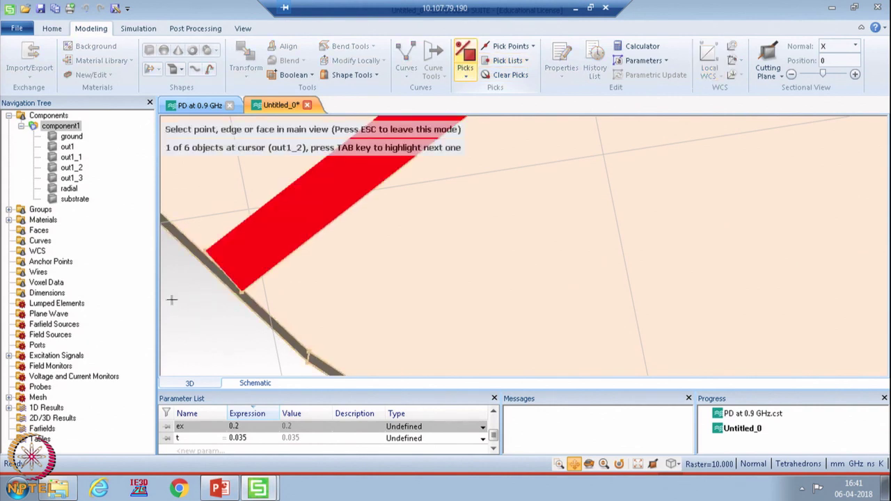
{"action": "scroll", "coordinate": [297, 252], "scroll_direction": "up", "scroll_amount": 2}
{"action": "scroll", "coordinate": [442, 204], "scroll_direction": "up", "scroll_amount": 2}
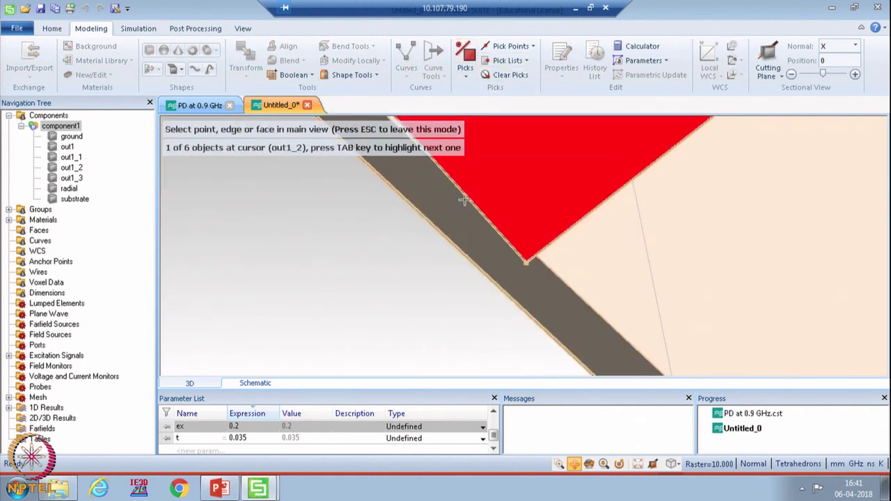
{"action": "double_click", "coordinate": [469, 197]}
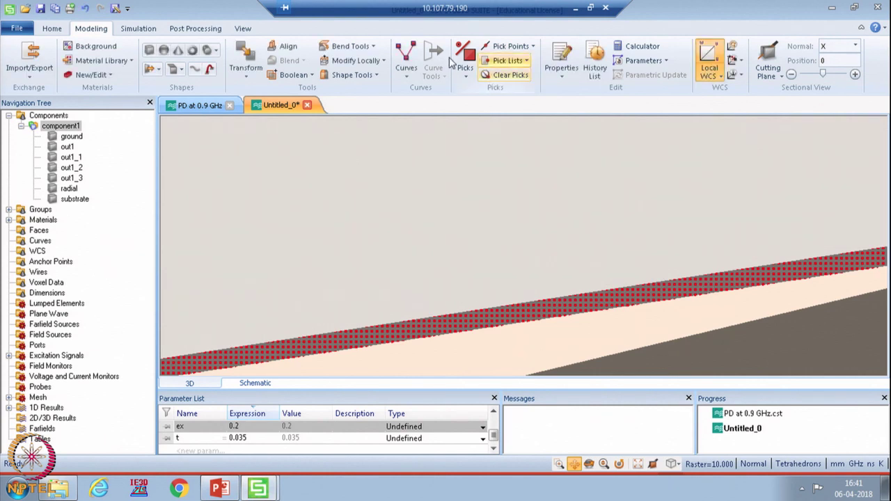
{"action": "left_click", "coordinate": [138, 28]}
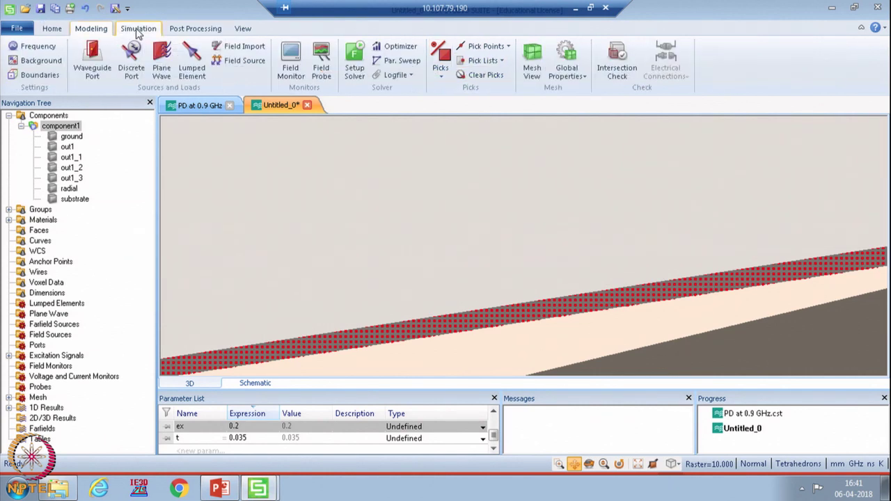
Start a waveguide port on the picked feed line face and extend it by 3*hsub at both Xmin and Xmax
{"action": "left_click", "coordinate": [93, 60]}
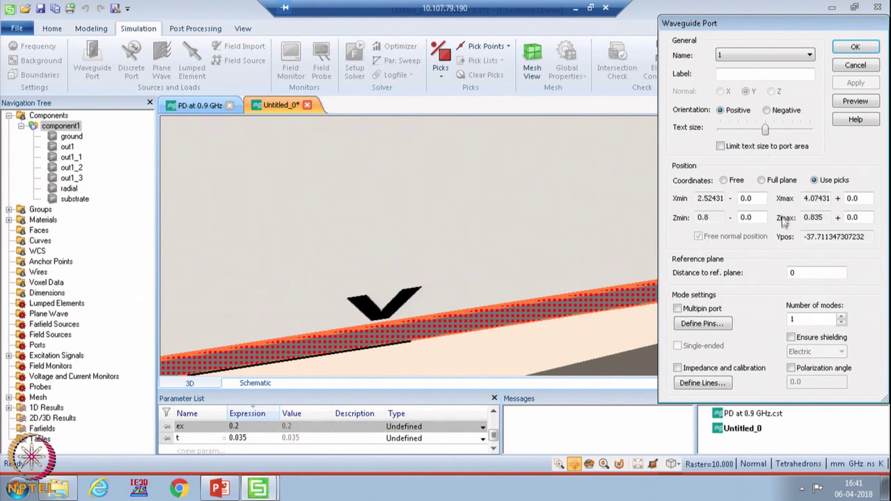
{"action": "double_click", "coordinate": [764, 199]}
{"action": "type", "text": "3*h"}
{"action": "double_click", "coordinate": [764, 200]}
{"action": "key", "text": "Tab"}
{"action": "key", "text": "Tab"}
{"action": "type", "text": "3*hsub"}
Extend the waveguide port by hsub at Zmin and 4*hsub at Zmax, preview it and create it
{"action": "double_click", "coordinate": [746, 217]}
{"action": "type", "text": "hs"}
{"action": "double_click", "coordinate": [851, 217]}
{"action": "type", "text": "4"}
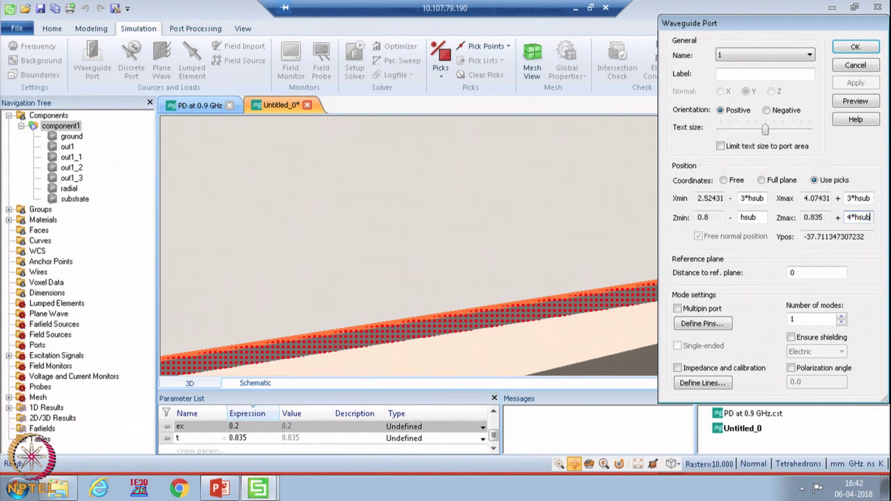
{"action": "type", "text": "*hsub"}
{"action": "left_click", "coordinate": [855, 101]}
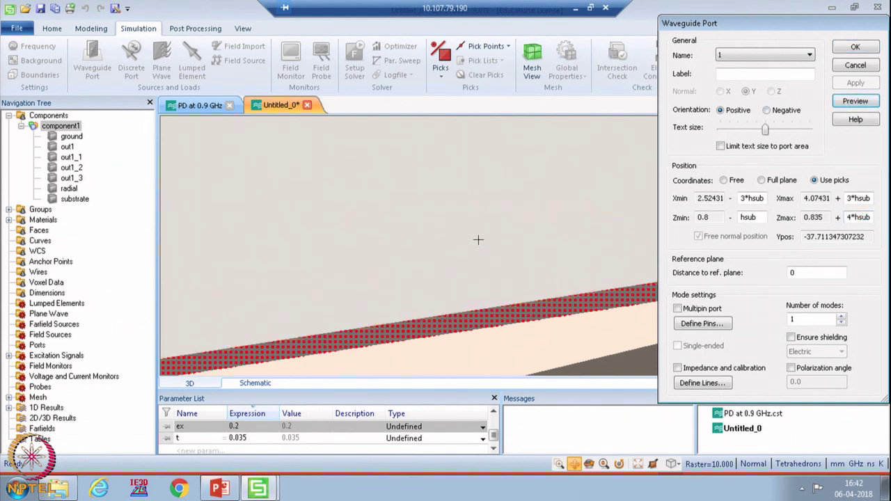
{"action": "left_click", "coordinate": [841, 52]}
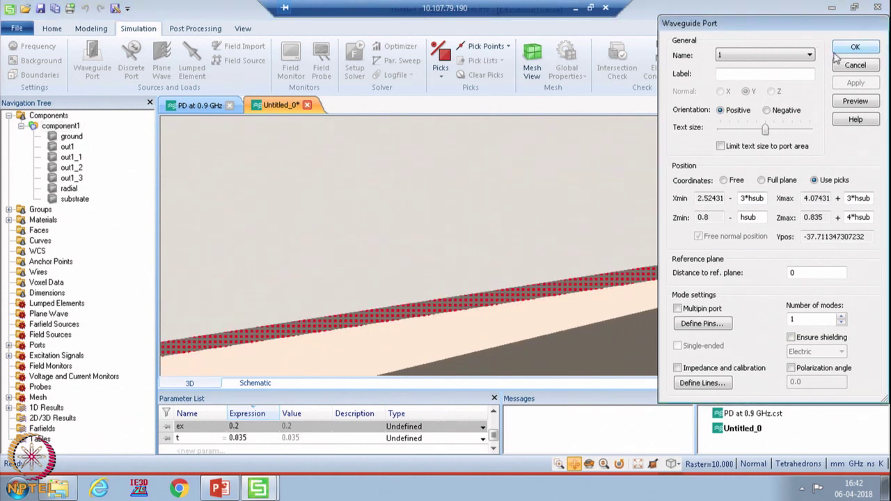
Set up a rotation of port1 with copies, using -60 degrees about the W axis and a repetition factor of 3
{"action": "scroll", "coordinate": [625, 202], "scroll_direction": "down", "scroll_amount": 2}
{"action": "scroll", "coordinate": [625, 201], "scroll_direction": "down", "scroll_amount": 5}
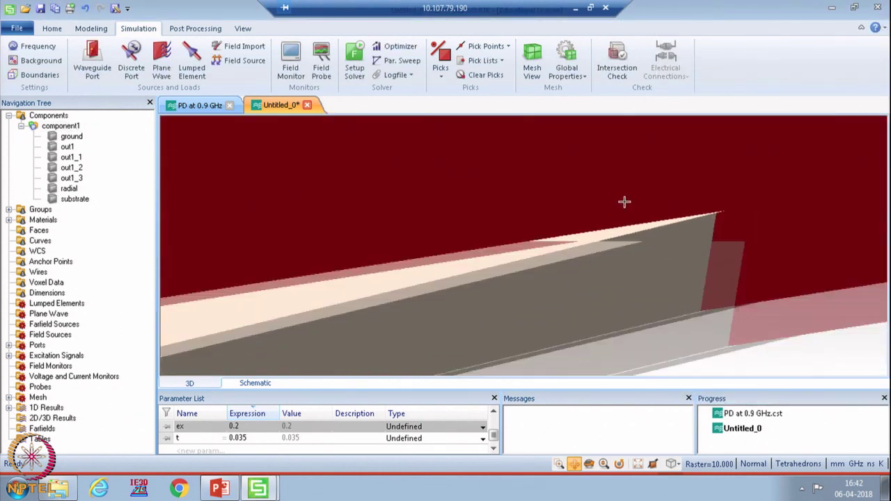
{"action": "scroll", "coordinate": [625, 202], "scroll_direction": "down", "scroll_amount": 5}
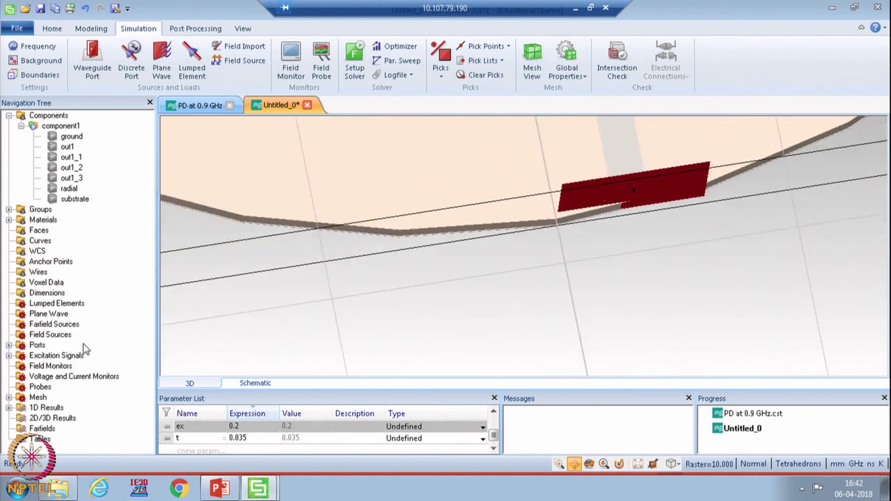
{"action": "left_click", "coordinate": [9, 346]}
{"action": "left_click", "coordinate": [54, 356]}
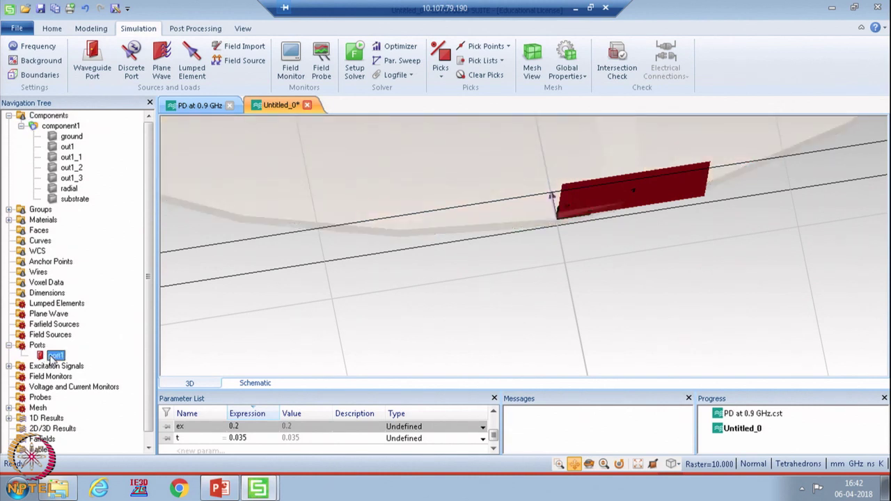
{"action": "right_click", "coordinate": [54, 357]}
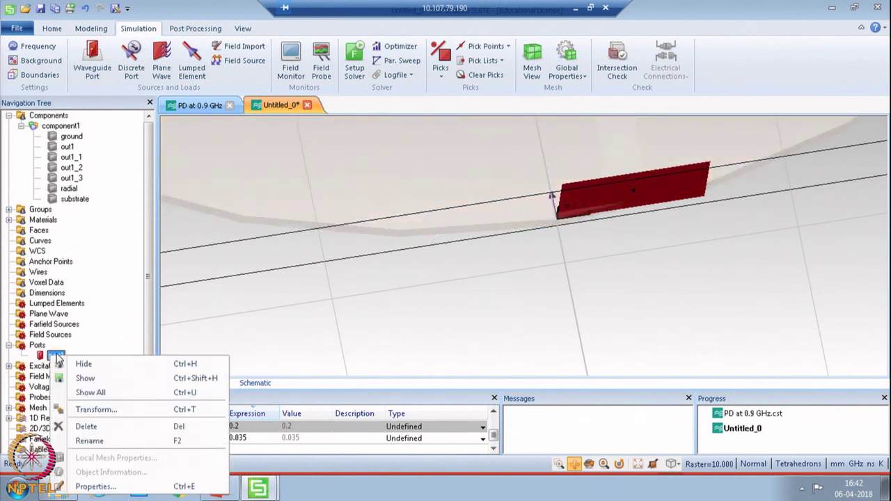
{"action": "left_click", "coordinate": [104, 411]}
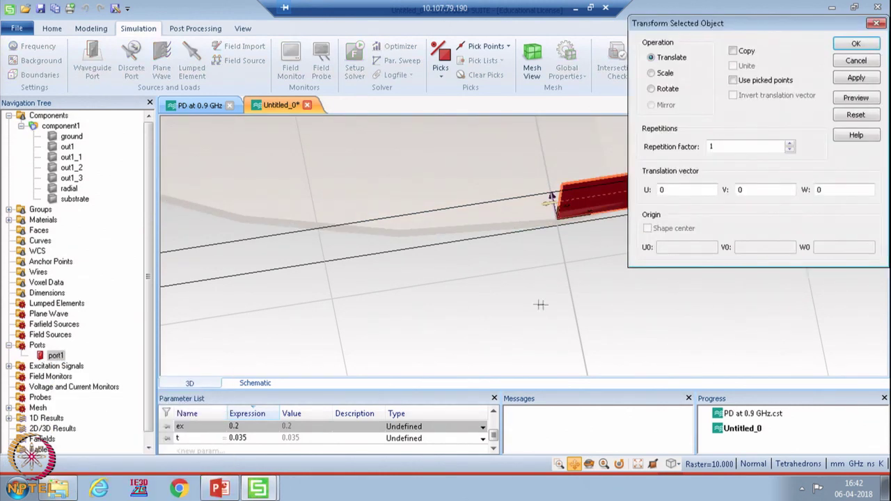
{"action": "scroll", "coordinate": [551, 308], "scroll_direction": "down", "scroll_amount": 3}
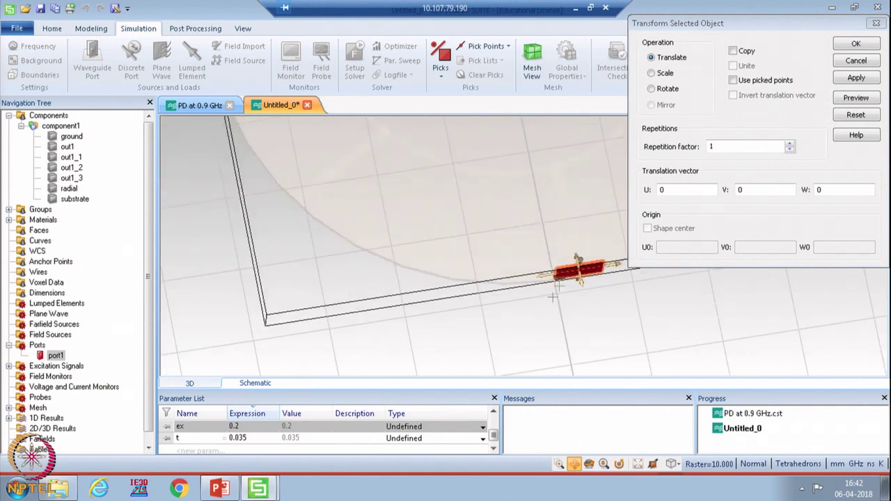
{"action": "left_click", "coordinate": [652, 90]}
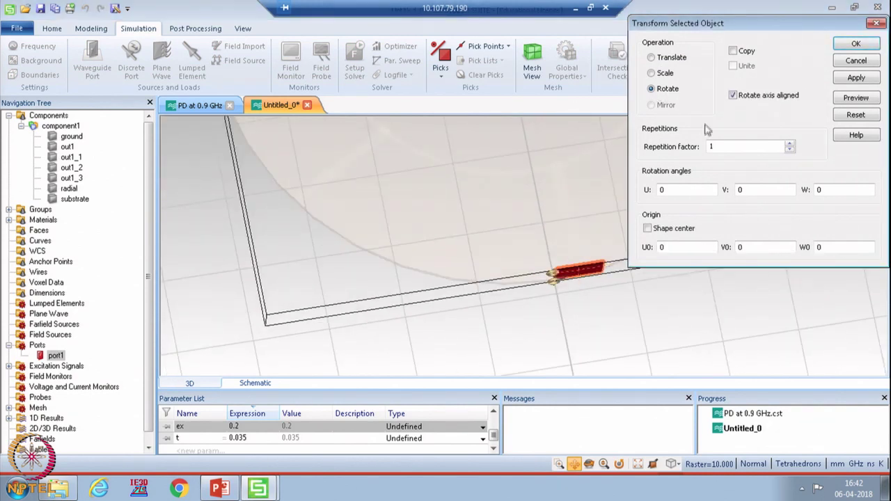
{"action": "double_click", "coordinate": [823, 189]}
{"action": "left_click", "coordinate": [733, 51]}
{"action": "left_click", "coordinate": [790, 143]}
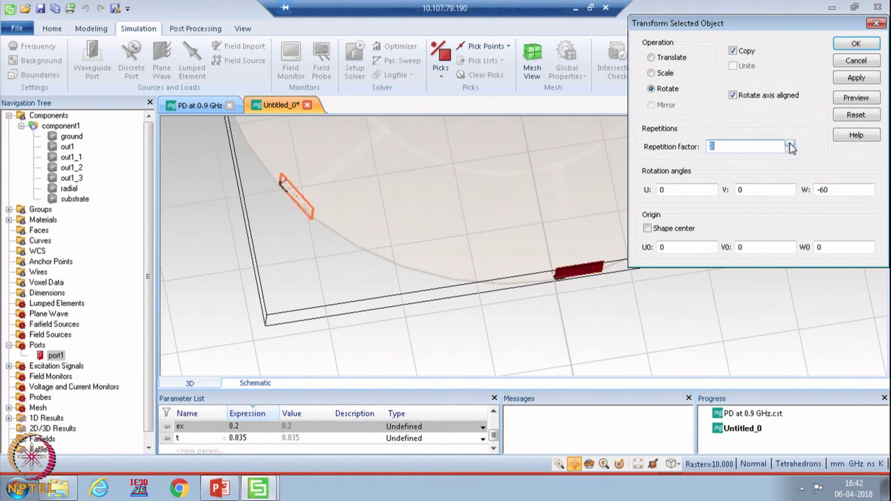
Check the previewed port copies around the substrate's edge and apply the transform
{"action": "scroll", "coordinate": [516, 200], "scroll_direction": "down", "scroll_amount": 5}
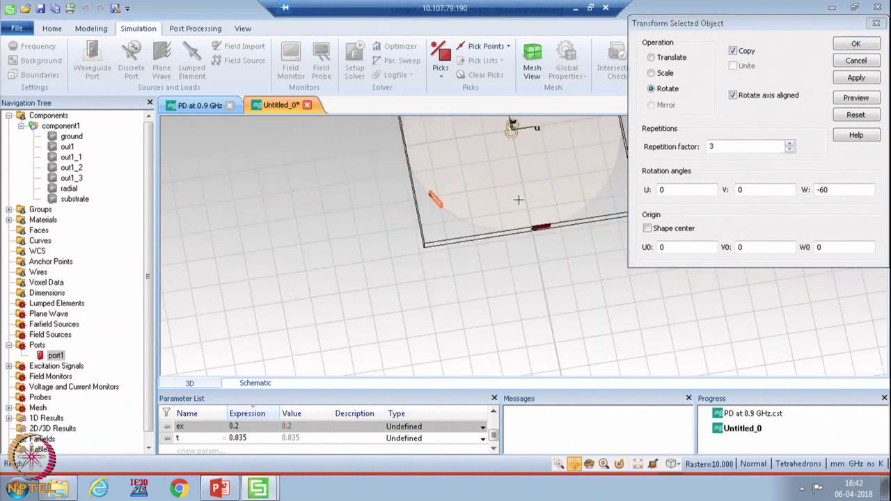
{"action": "scroll", "coordinate": [519, 200], "scroll_direction": "down", "scroll_amount": 2}
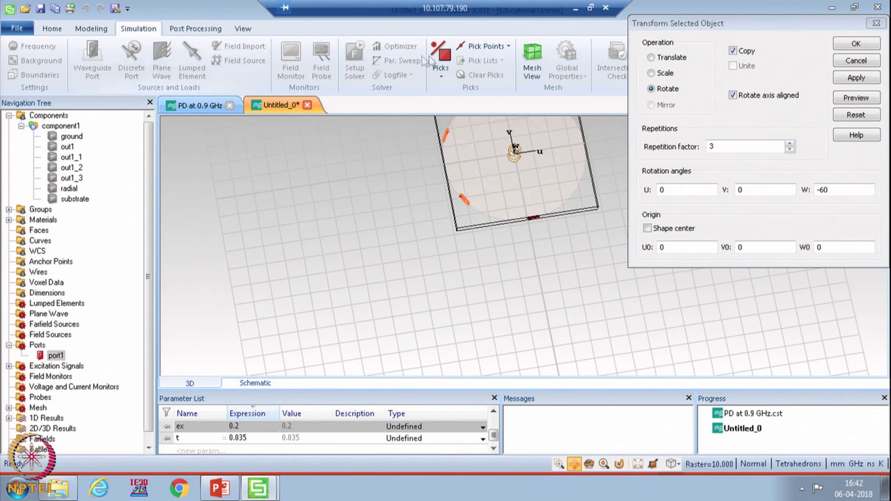
{"action": "left_click", "coordinate": [244, 28]}
{"action": "left_click_drag", "start_coordinate": [460, 167], "coordinate": [451, 209]}
{"action": "left_click", "coordinate": [857, 44]}
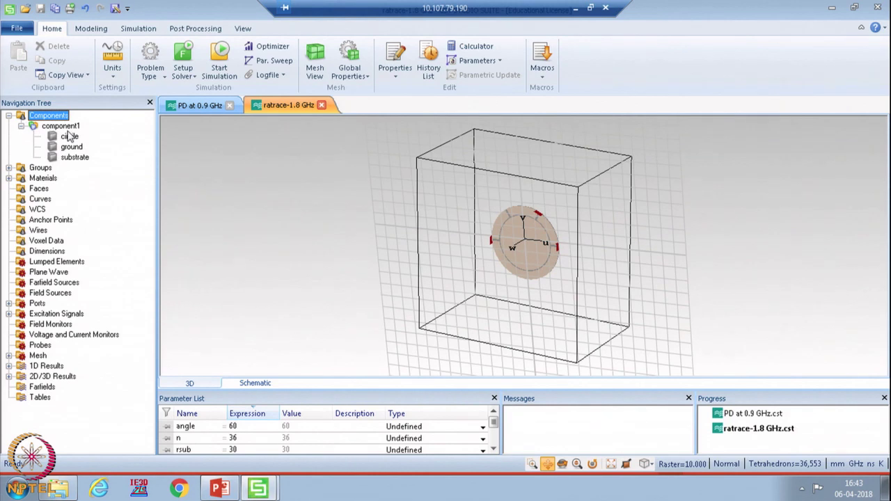
Review the frequency range and boundary conditions of the ratrace-1.8 GHz project without changing them
{"action": "left_click", "coordinate": [61, 126]}
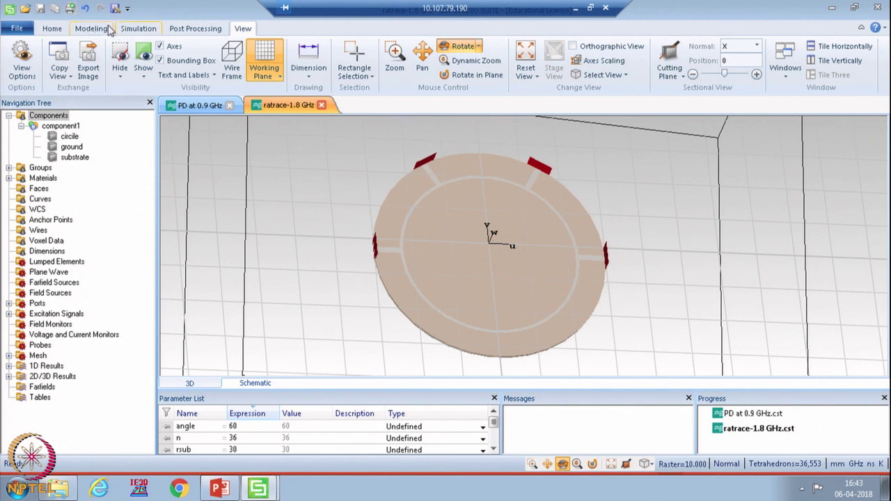
{"action": "left_click", "coordinate": [66, 33]}
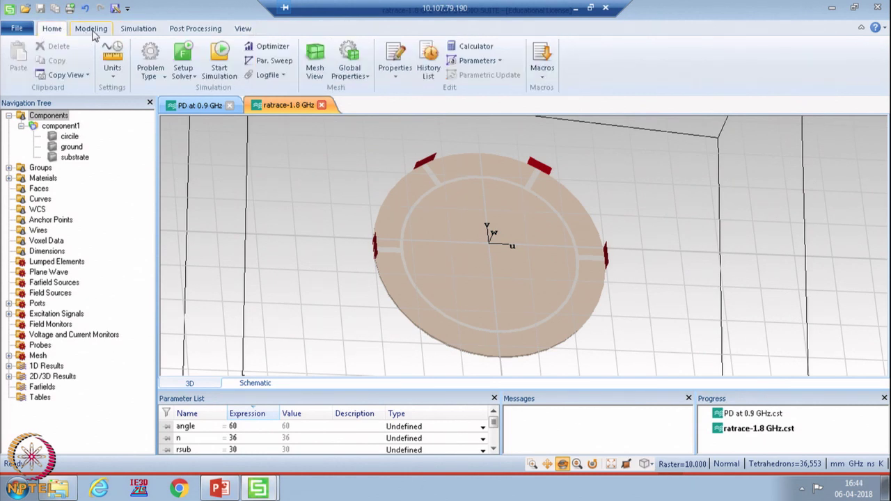
{"action": "left_click", "coordinate": [138, 33]}
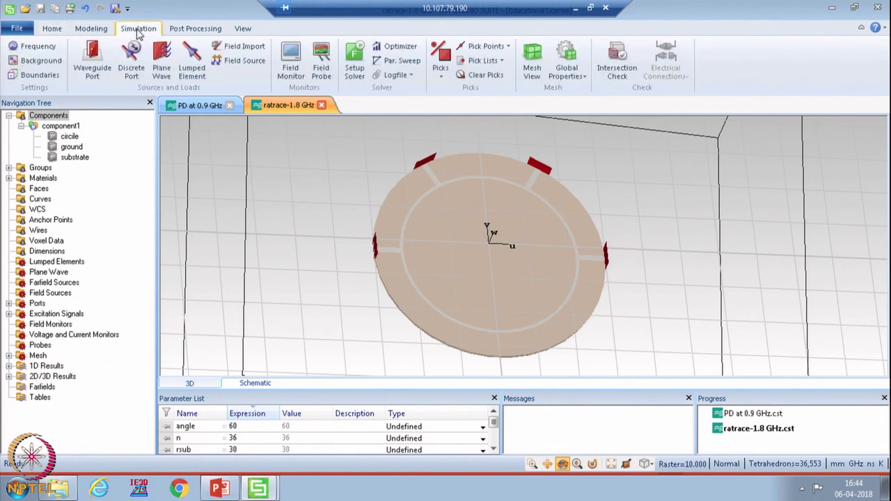
{"action": "left_click", "coordinate": [35, 46]}
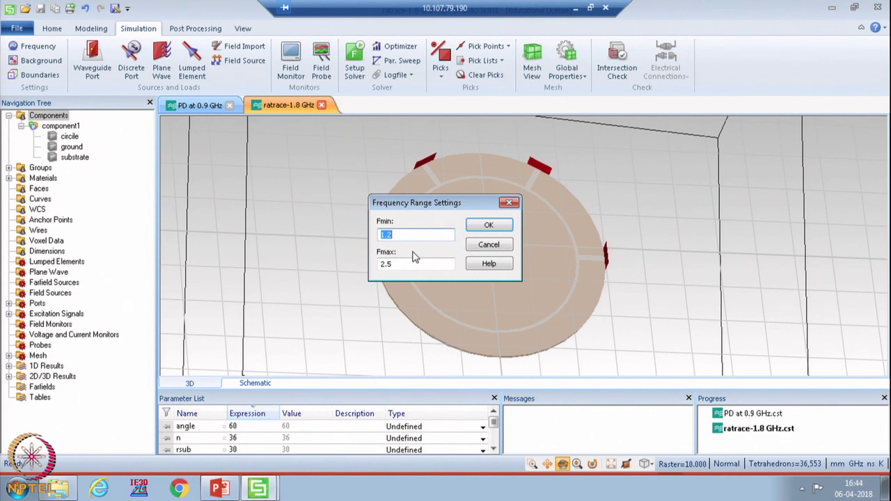
{"action": "left_click", "coordinate": [487, 245]}
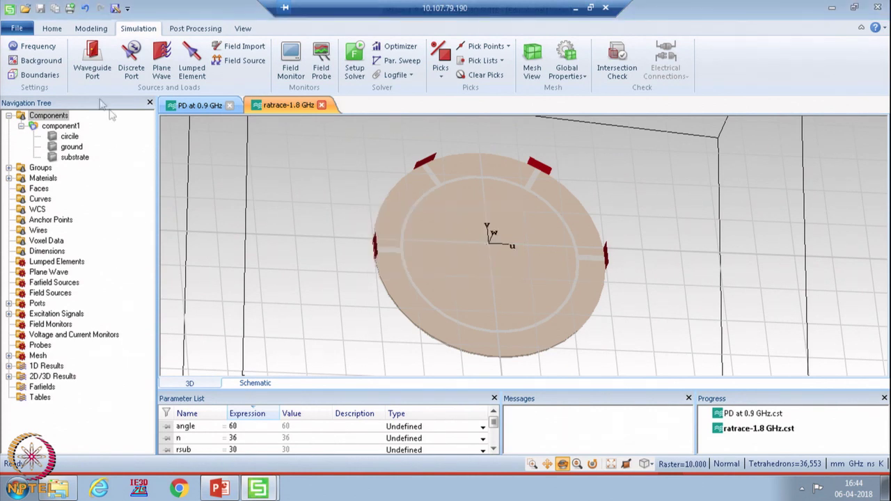
{"action": "left_click", "coordinate": [52, 76]}
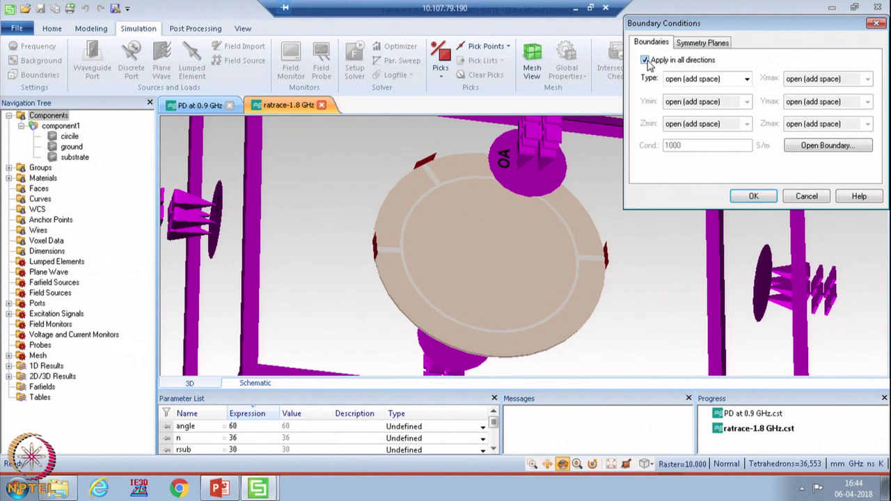
{"action": "left_click", "coordinate": [799, 197]}
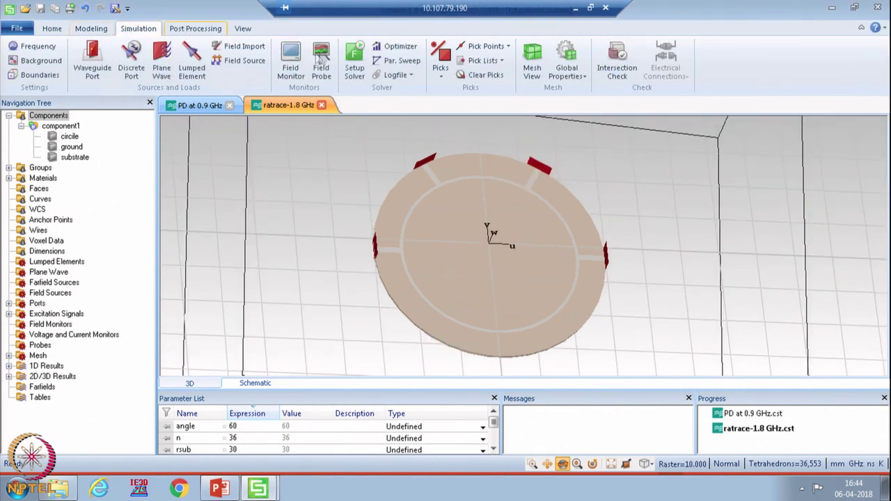
Start the frequency domain solver, recalculating the existing results while keeping the mesh
{"action": "left_click", "coordinate": [357, 56]}
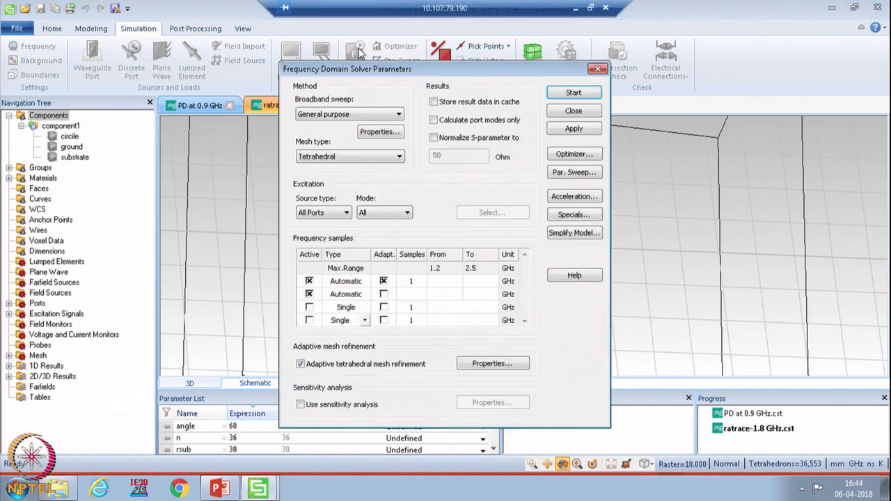
{"action": "left_click", "coordinate": [568, 98]}
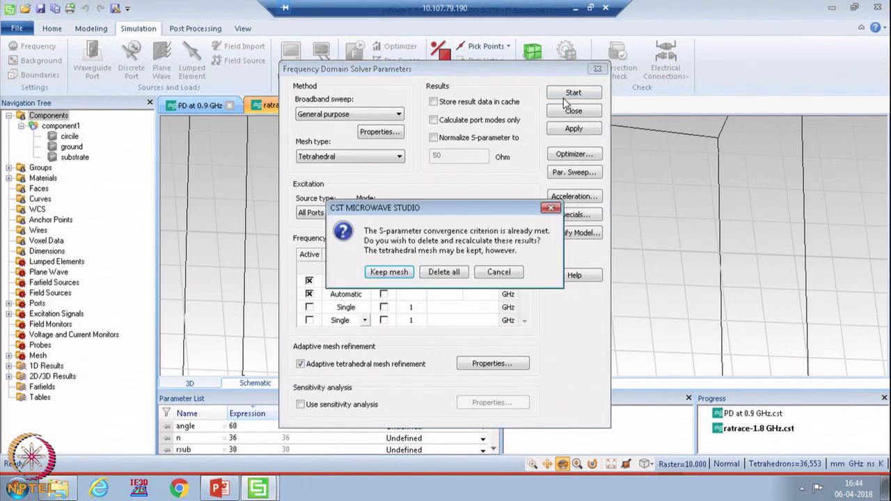
{"action": "left_click", "coordinate": [407, 275]}
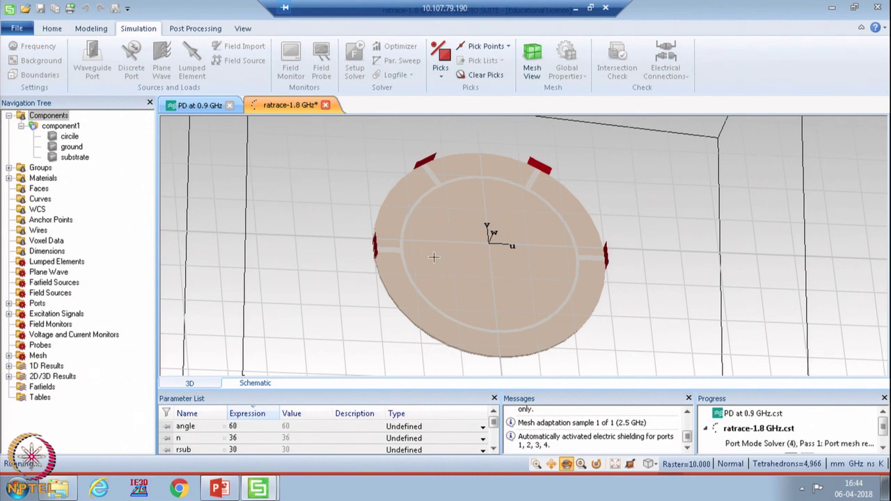
Switch to PowerPoint and start the slide show from the Hybrid Coupler slide
{"action": "left_click", "coordinate": [222, 489]}
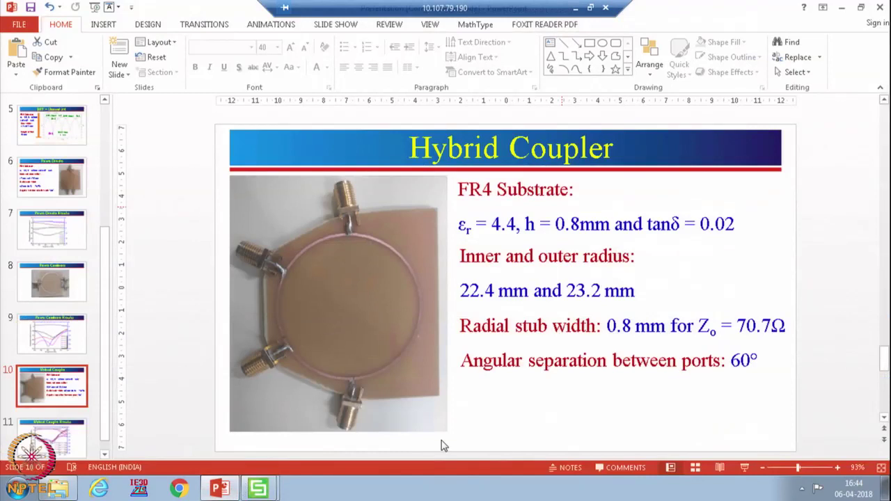
{"action": "key", "text": "shift+F5"}
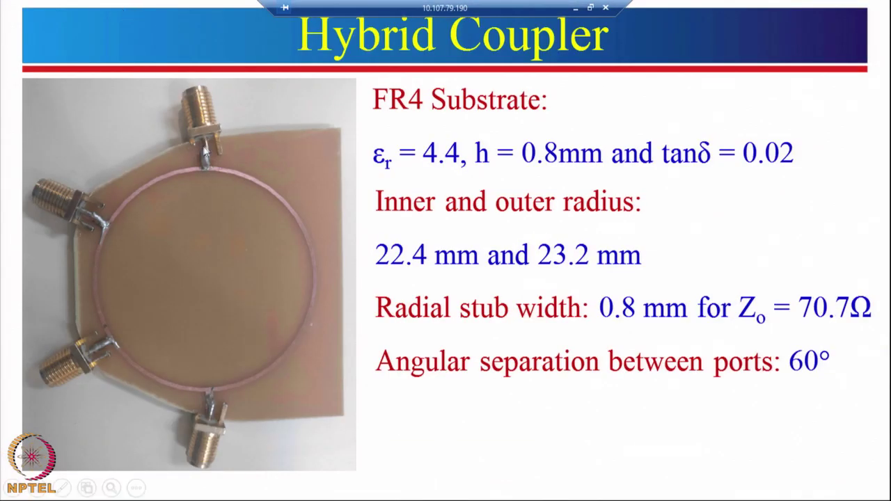